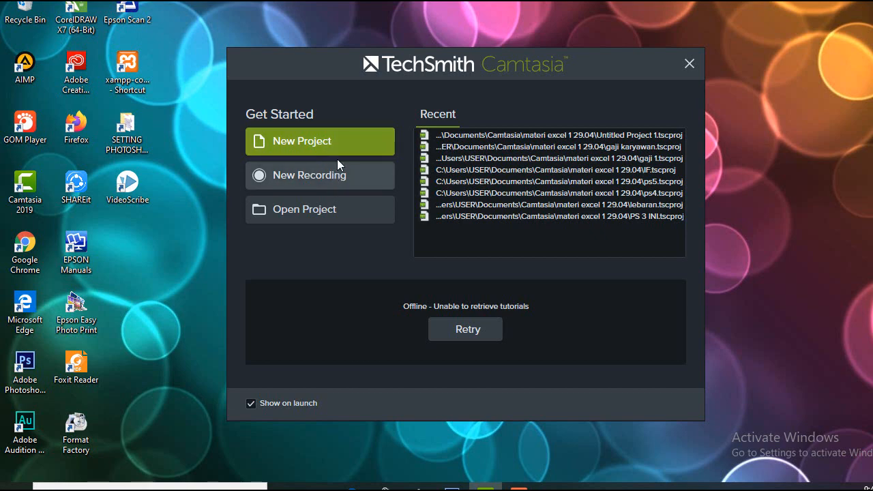
Create a new project and import the video VID_20190921_061243 from the TRIP folder on Local Disk (E:)
left_click(339, 140)
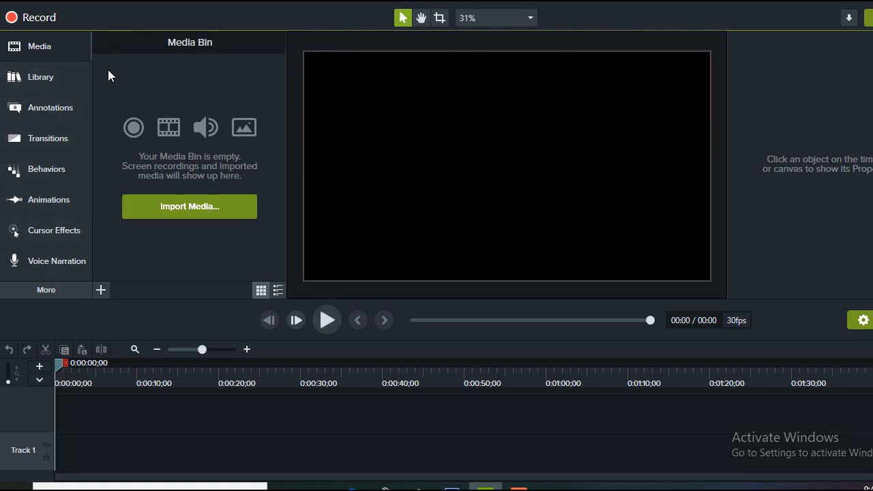
left_click(192, 208)
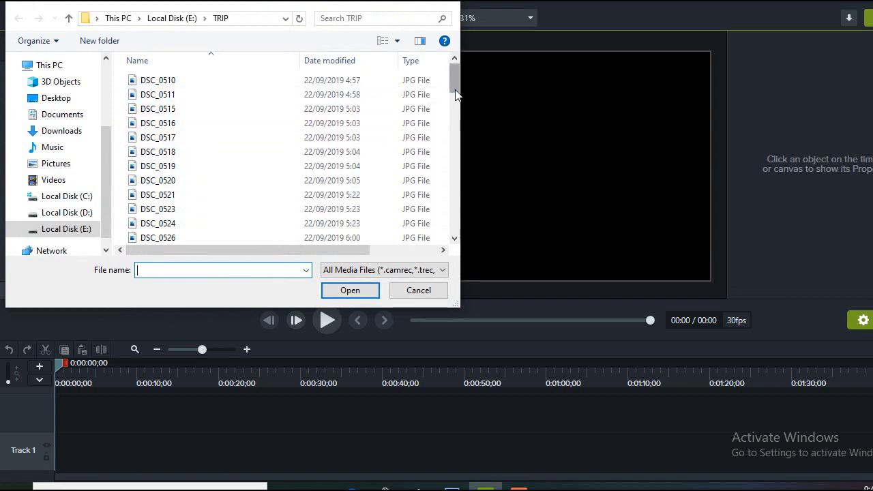
left_click_drag(455, 92, 455, 221)
scroll(410, 209, "up", 1)
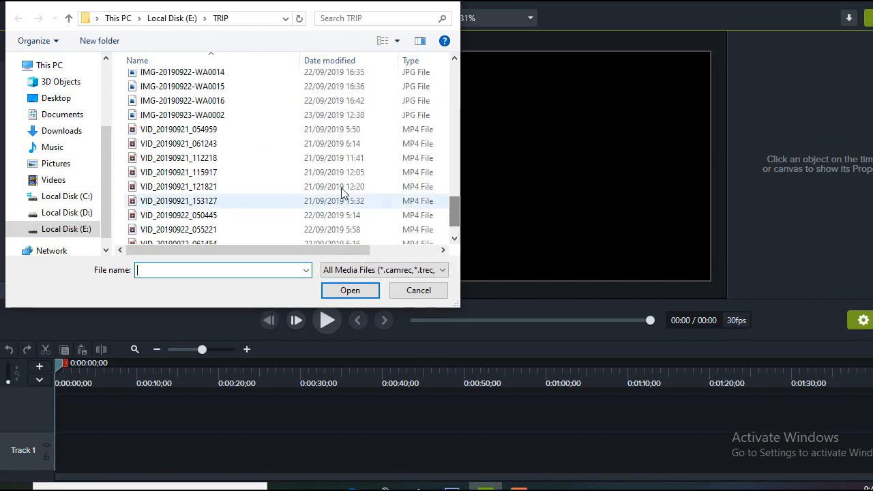
left_click(184, 144)
left_click(184, 129)
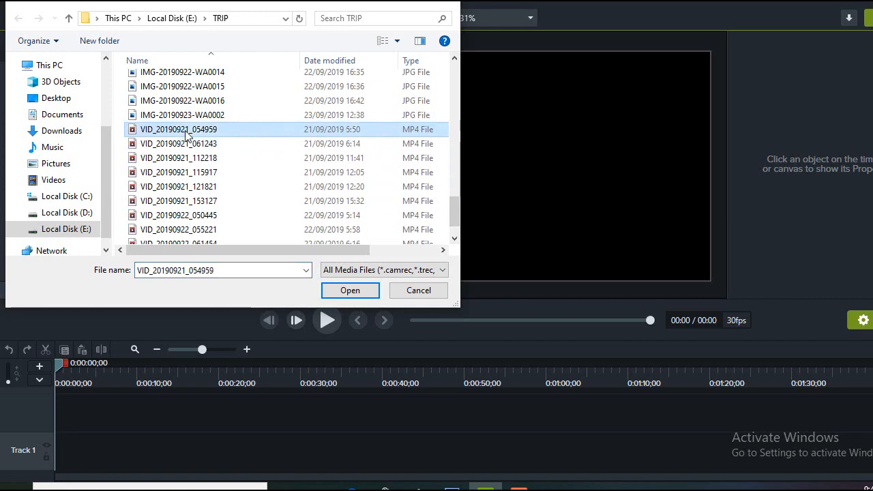
left_click(185, 144)
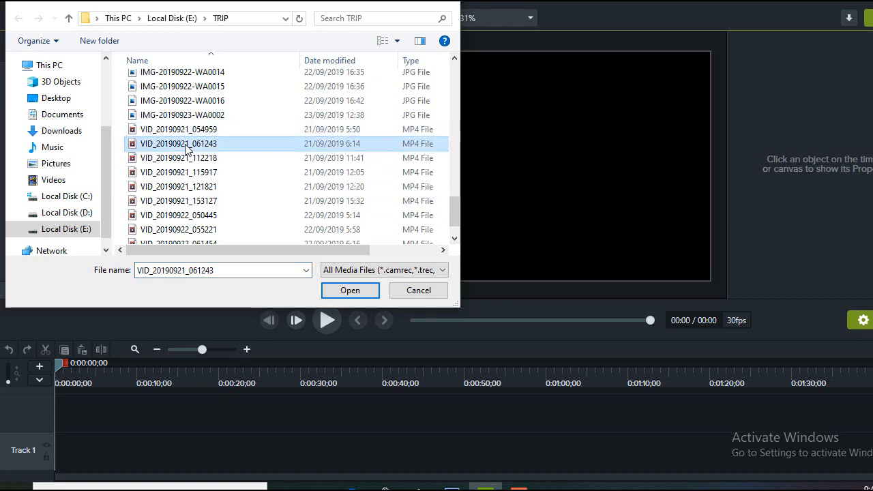
left_click(354, 290)
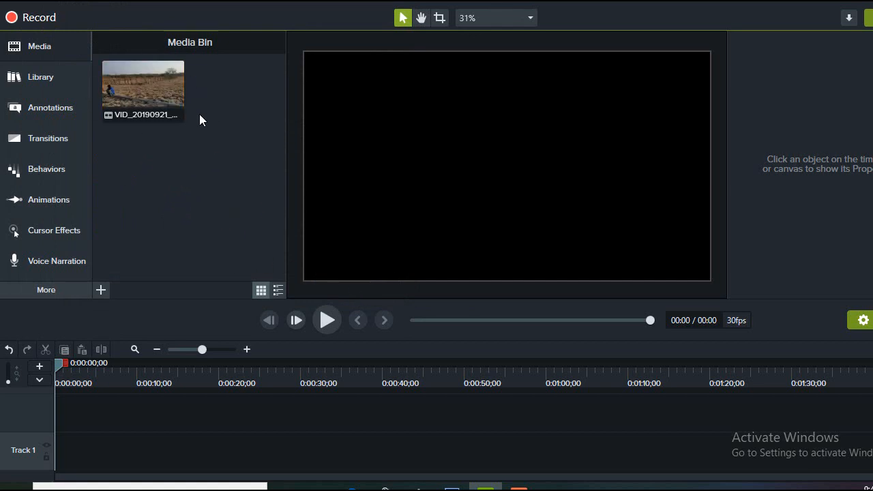
Place the imported clip at the start of Track 1 and play roughly its first ten seconds
left_click(133, 91)
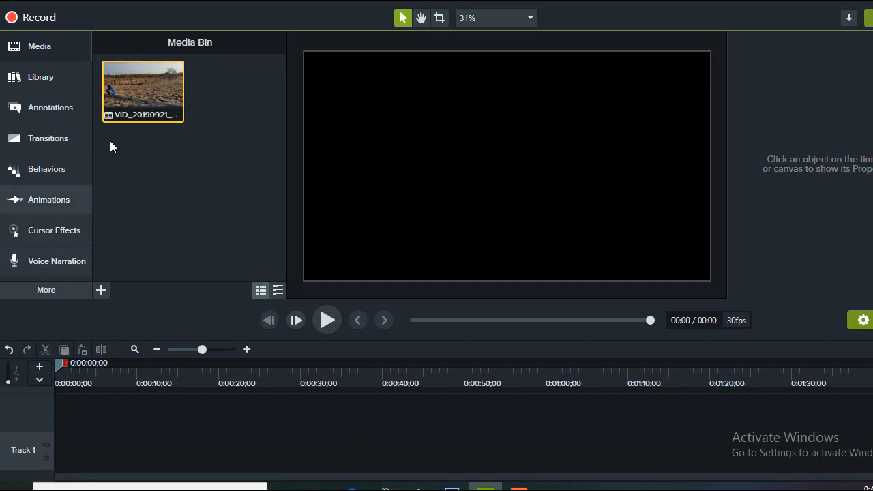
left_click_drag(123, 111, 39, 481)
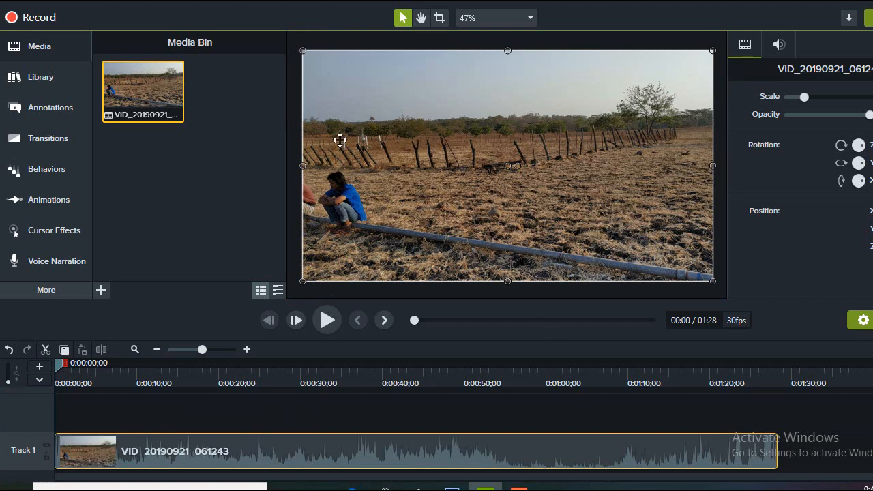
left_click(328, 320)
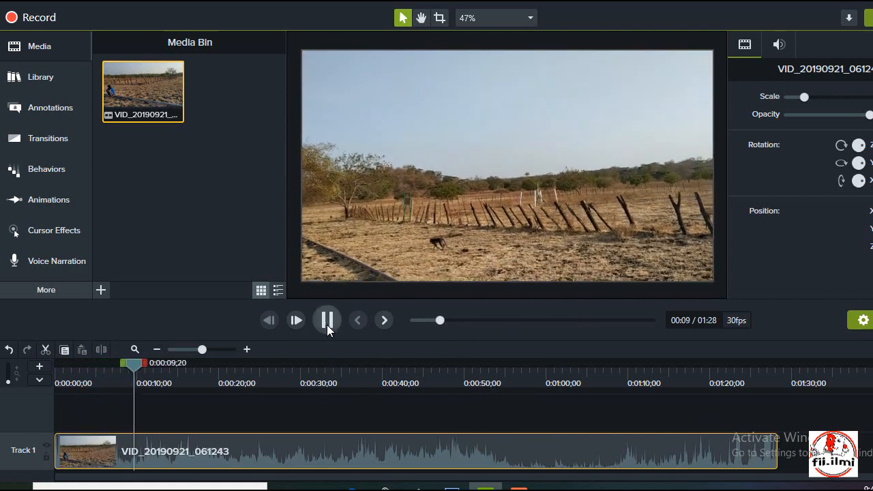
left_click(327, 320)
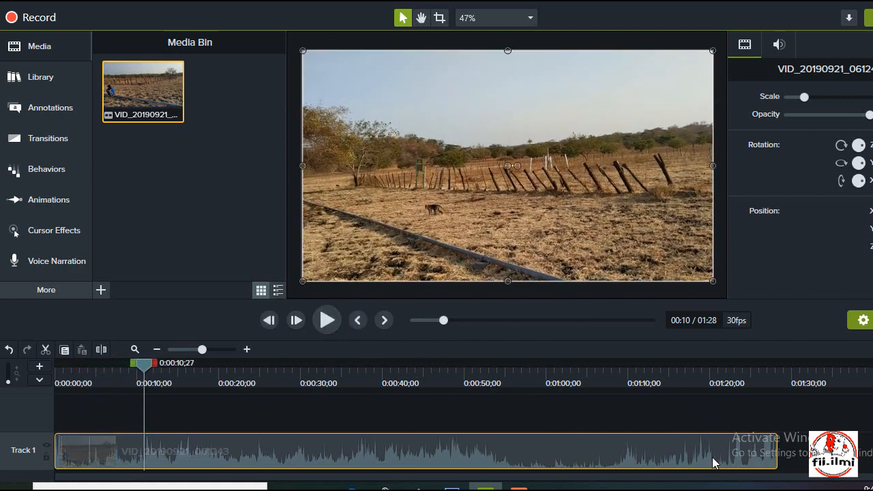
Preview the Track 1 clip from about 0:47 and again from about 1:10 to find the part worth keeping
left_click(441, 367)
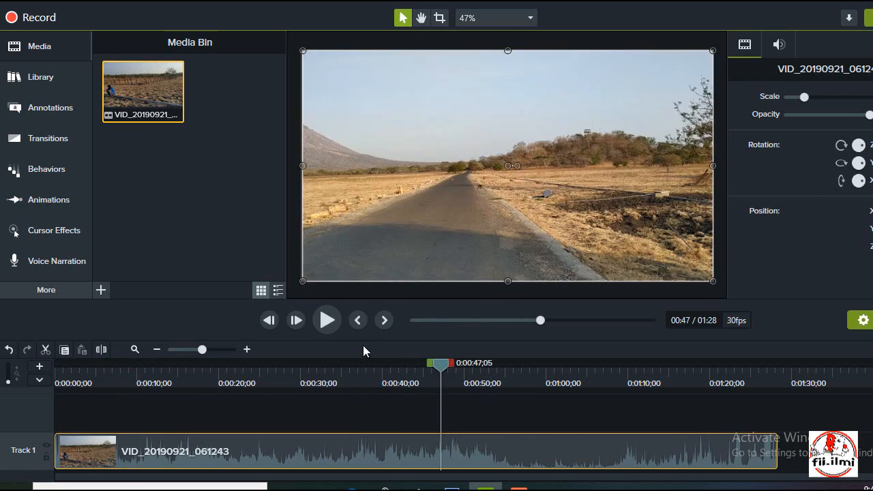
left_click(326, 323)
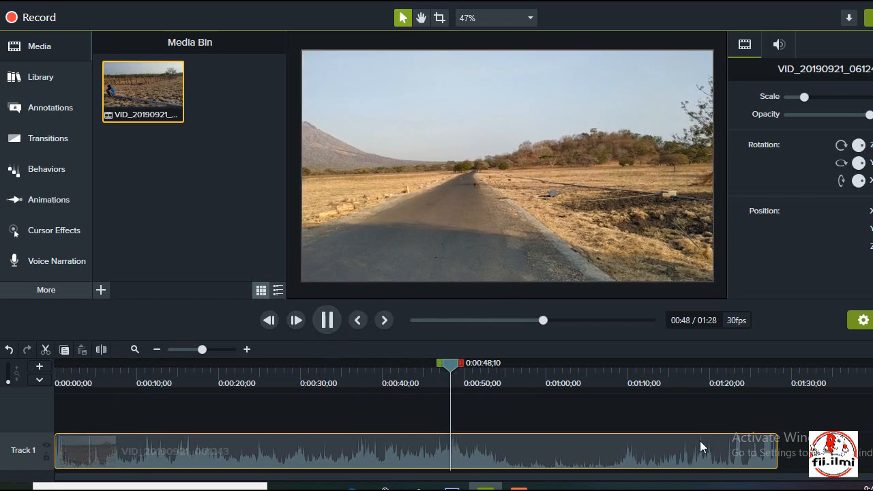
left_click(332, 323)
left_click_drag(561, 368, 634, 377)
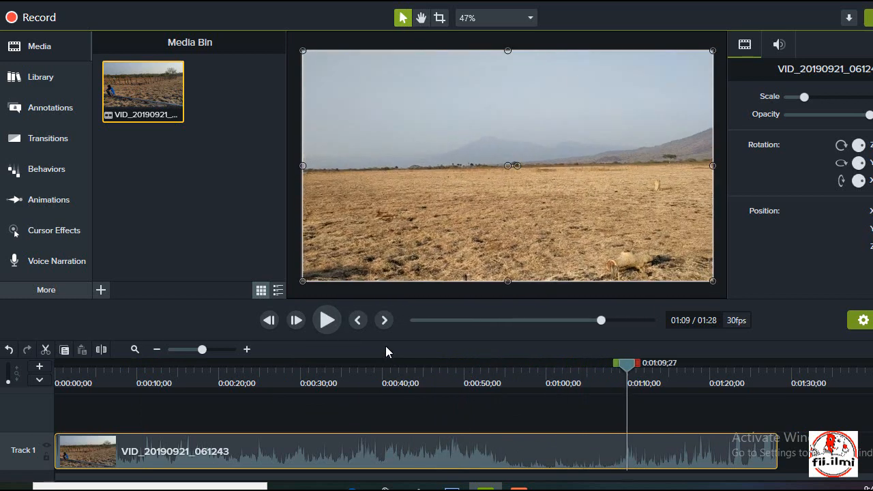
left_click(328, 321)
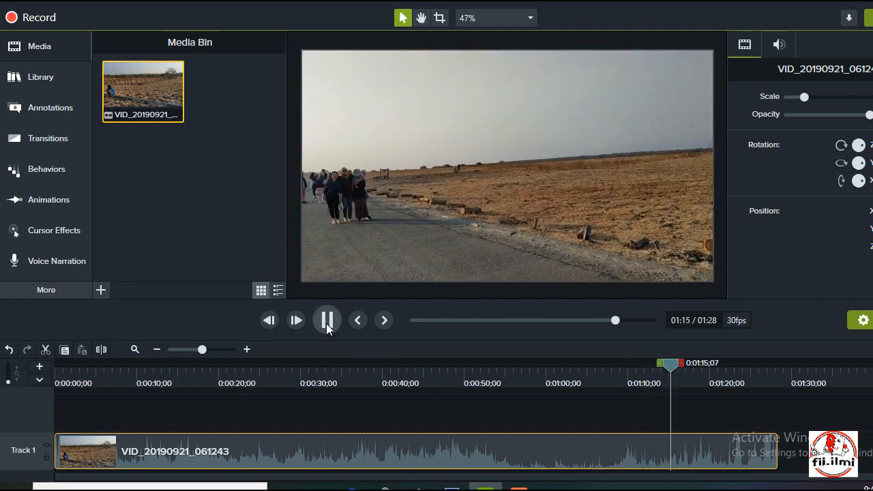
left_click(327, 320)
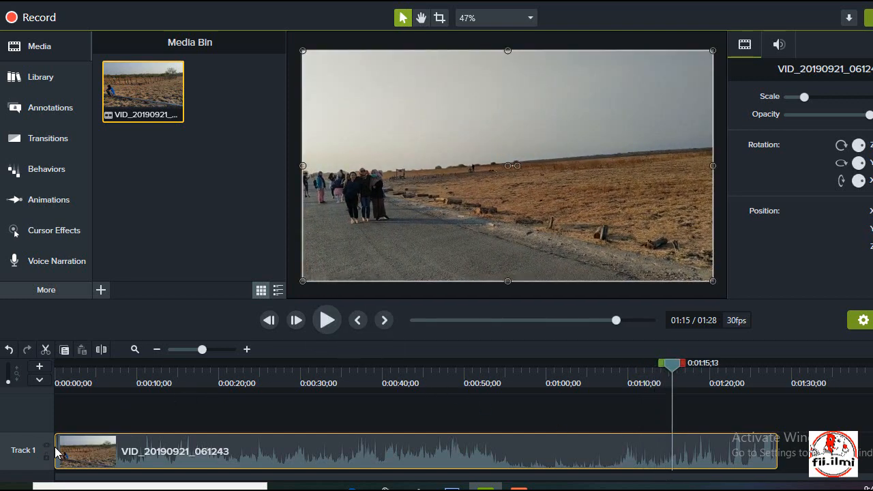
Trim the beginning of the Track 1 clip so about 17 seconds remain and shift it to the timeline's start
left_click_drag(56, 452, 633, 451)
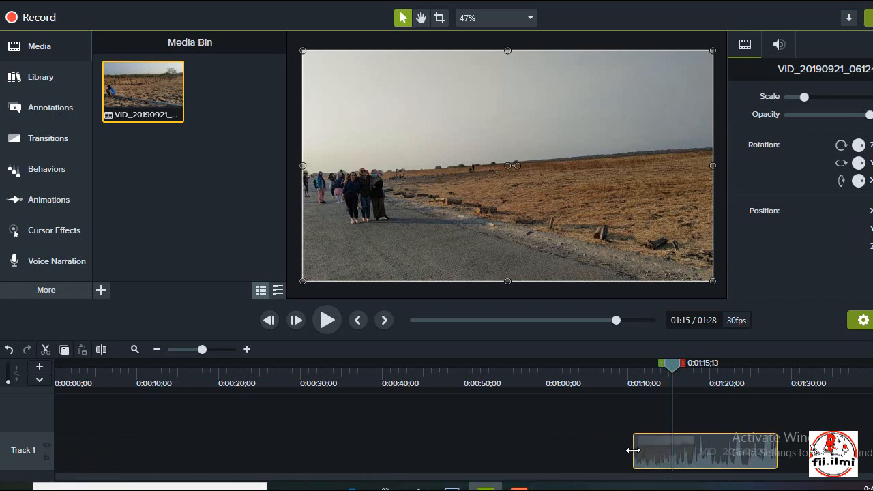
left_click_drag(686, 462, 102, 488)
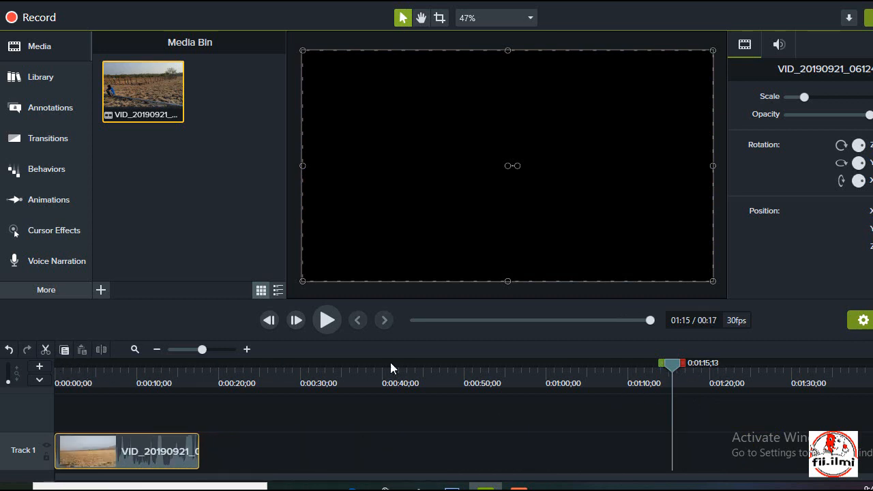
Play the trimmed Track 1 clip from the timeline's start to its end
left_click_drag(676, 370, 637, 372)
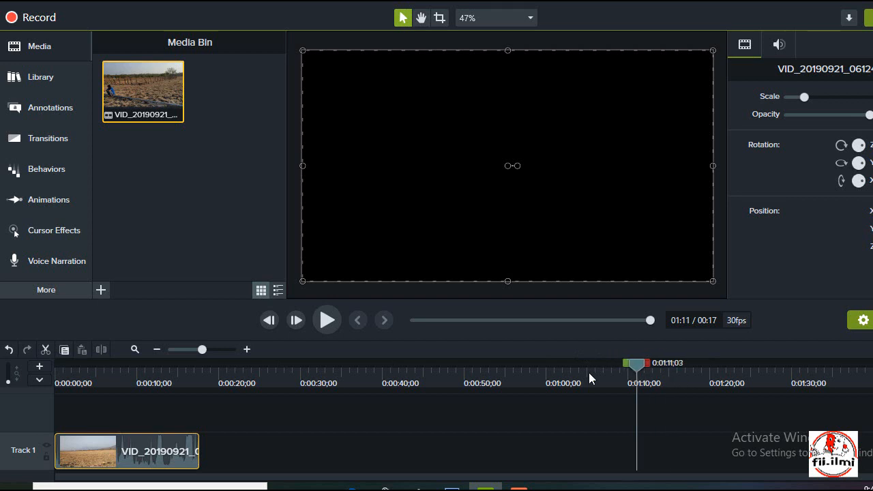
left_click(58, 369)
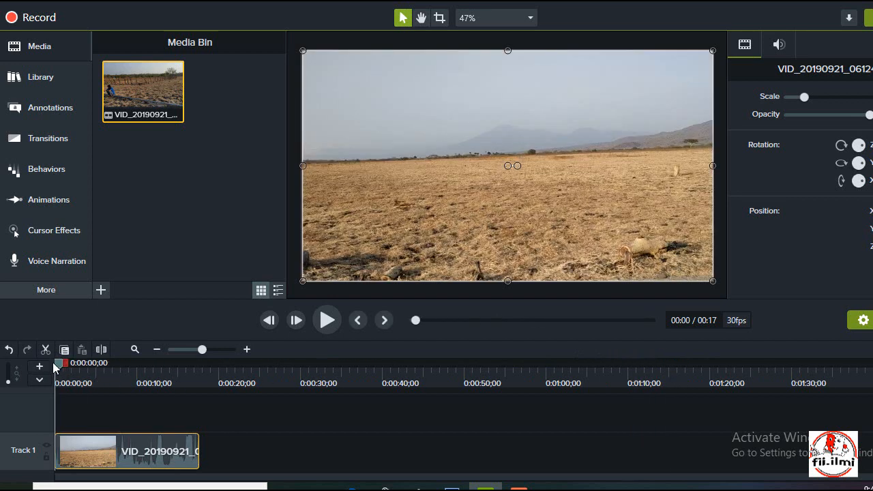
left_click(327, 320)
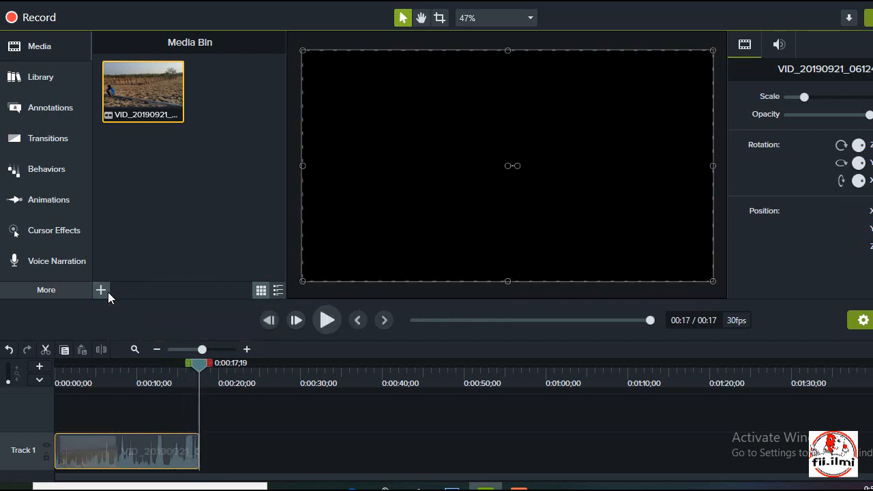
Import the video VID_20190921_112218 from the TRIP folder into the media bin
left_click(106, 291)
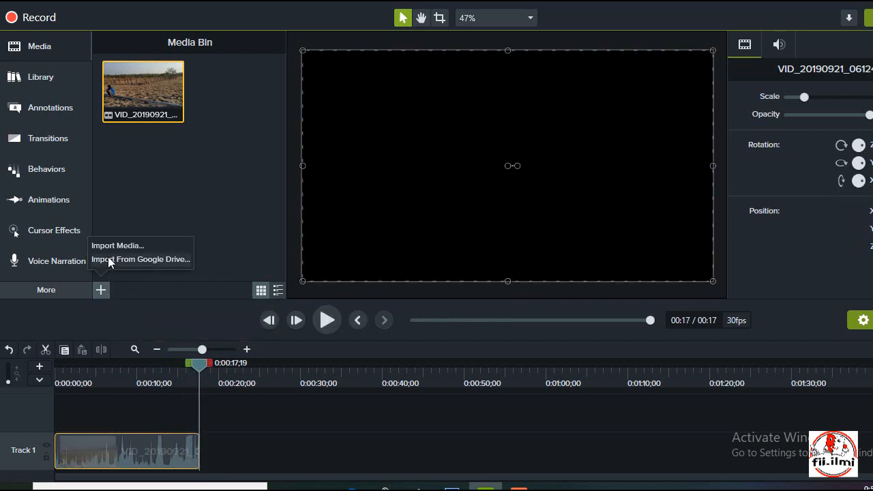
left_click(161, 245)
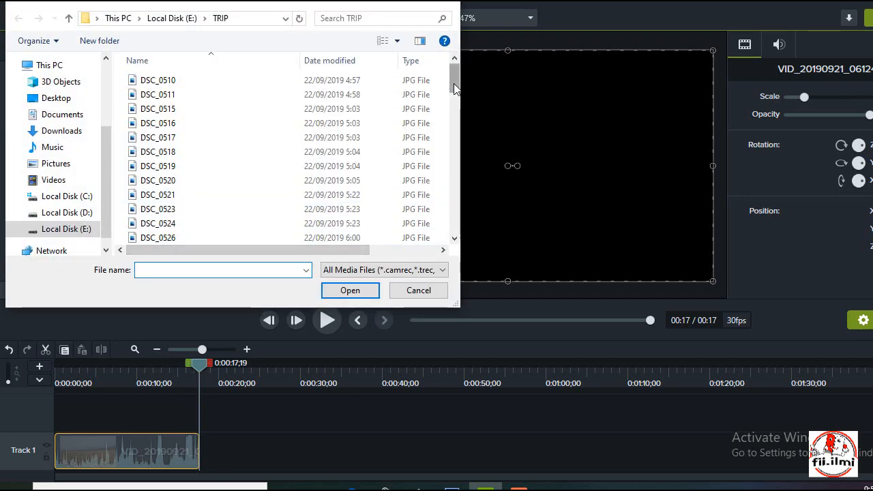
left_click_drag(455, 89, 452, 238)
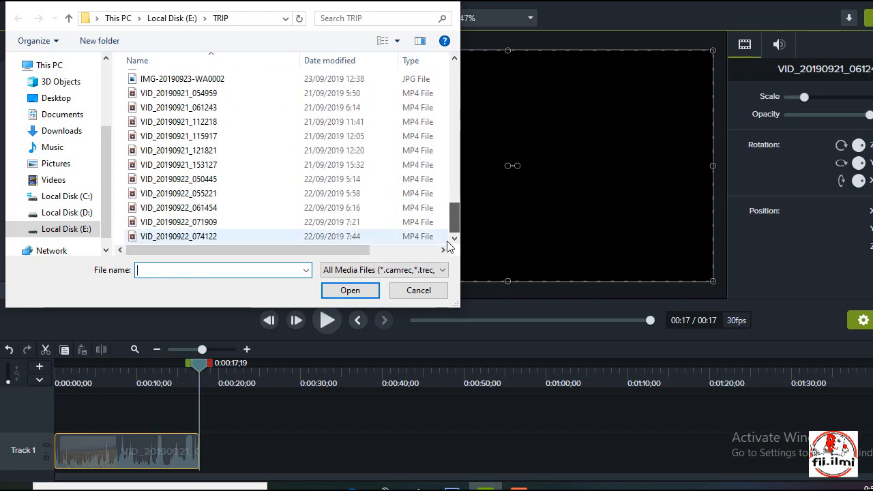
left_click(250, 150)
left_click(243, 126)
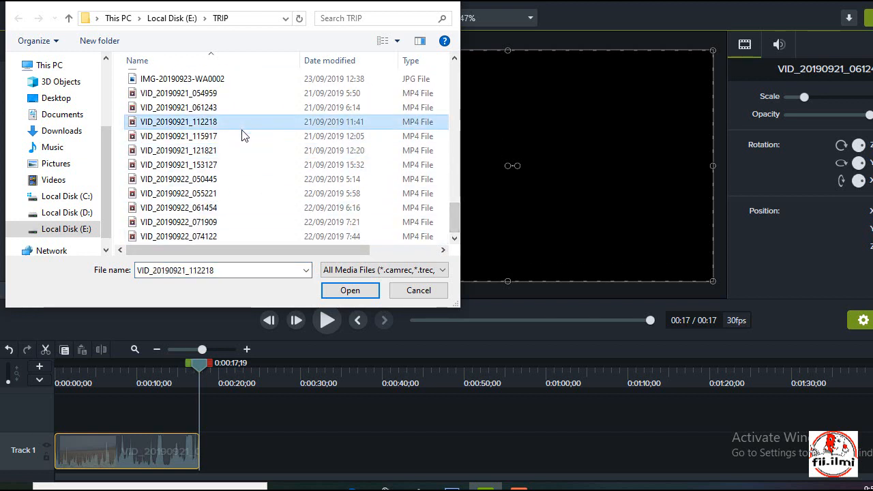
left_click(242, 135)
left_click(240, 123)
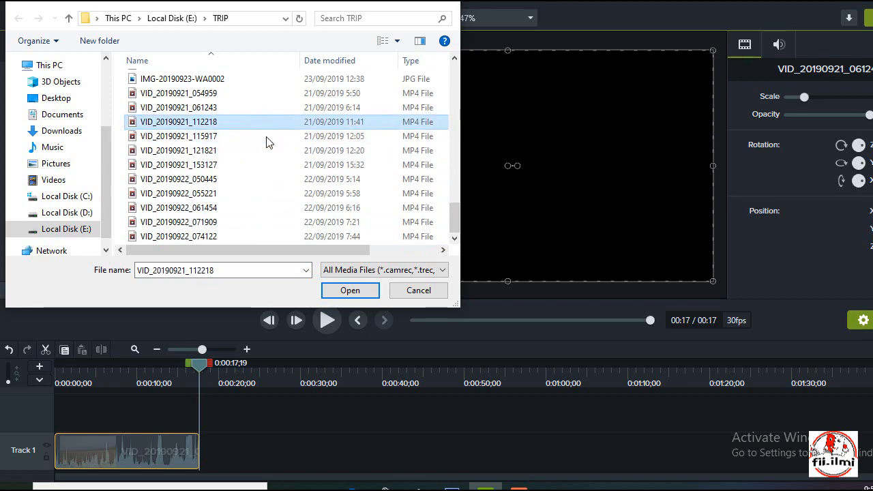
left_click(350, 291)
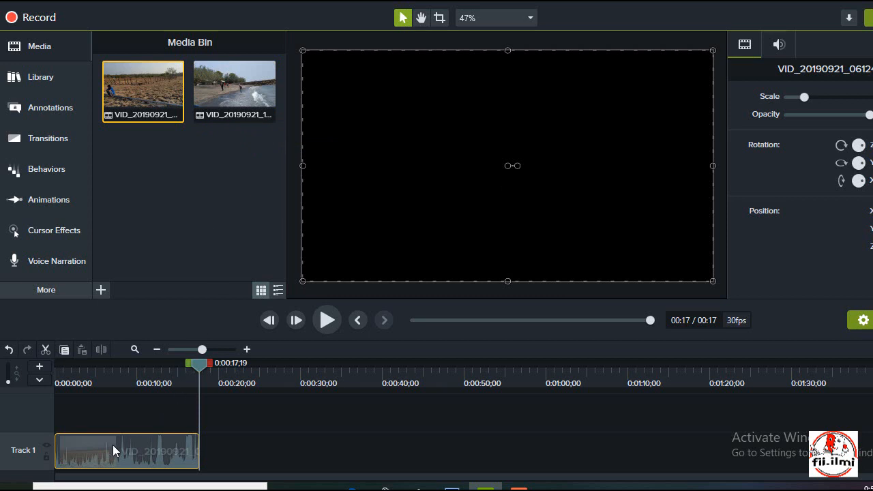
Place VID_20190921_112218 on Track 2 where the first clip ends and preview it, moving the playhead to about 2:09
left_click_drag(232, 95, 242, 415)
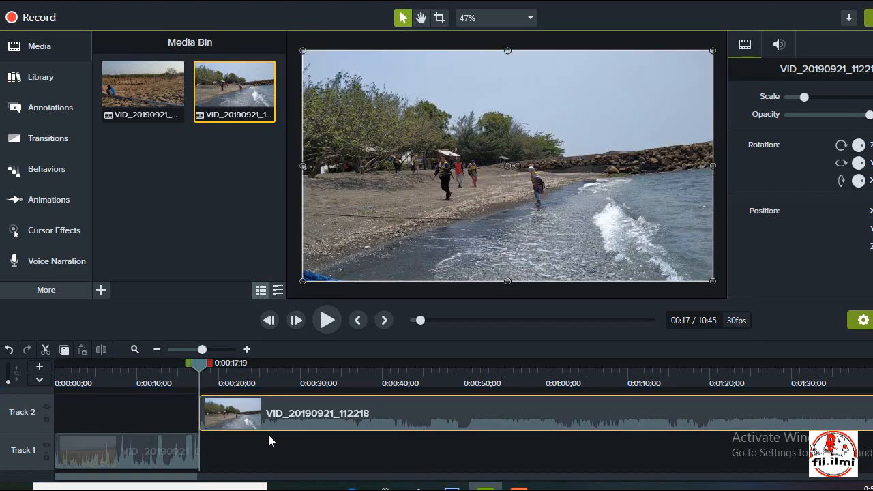
left_click(326, 320)
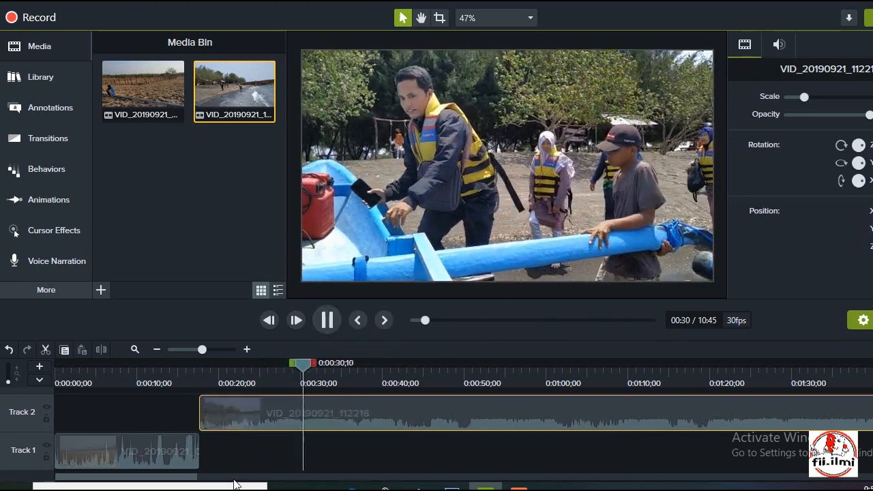
left_click_drag(183, 482, 872, 484)
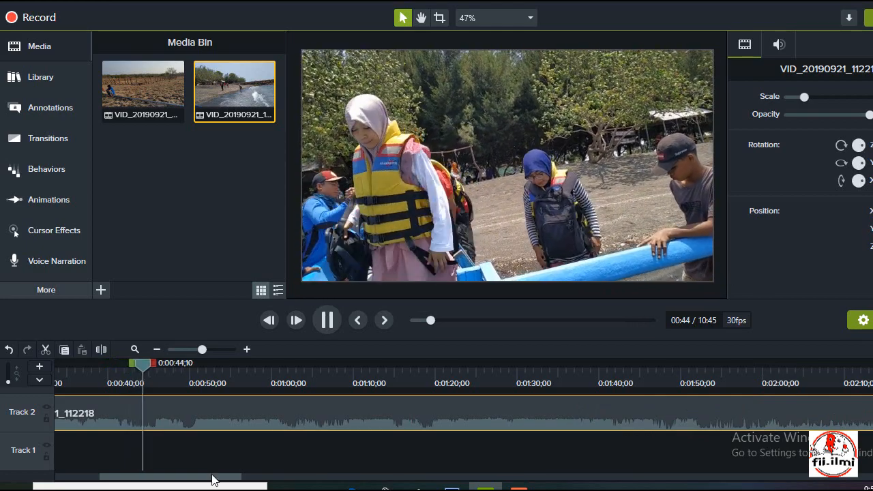
left_click_drag(214, 477, 872, 482)
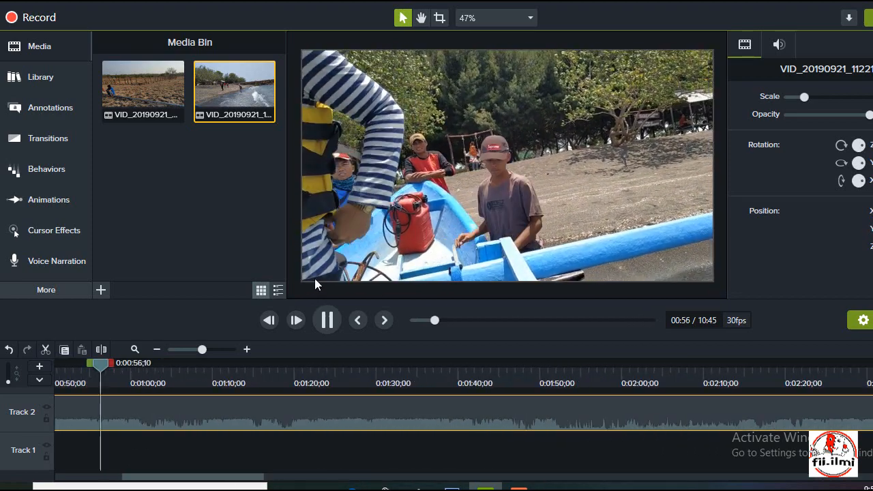
left_click(699, 368)
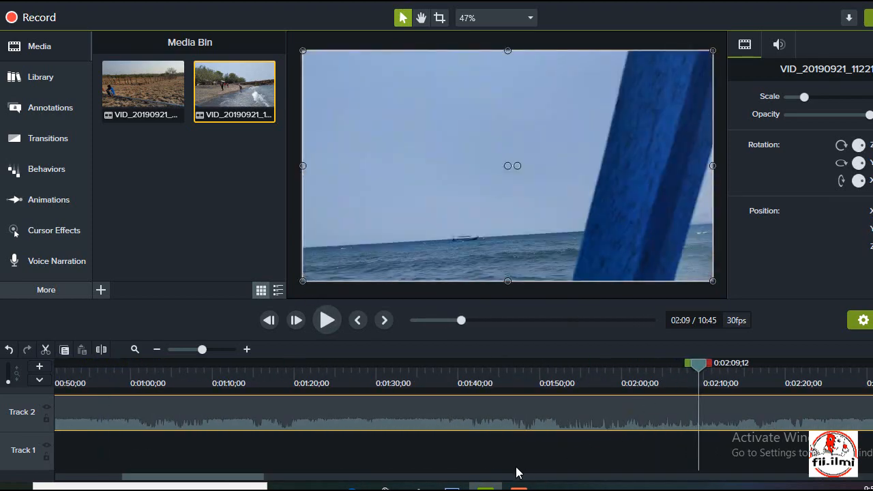
Trim the end of the VID_20190921_112218 clip on Track 2 back to about 1:24 on the timeline
left_click_drag(231, 483, 872, 483)
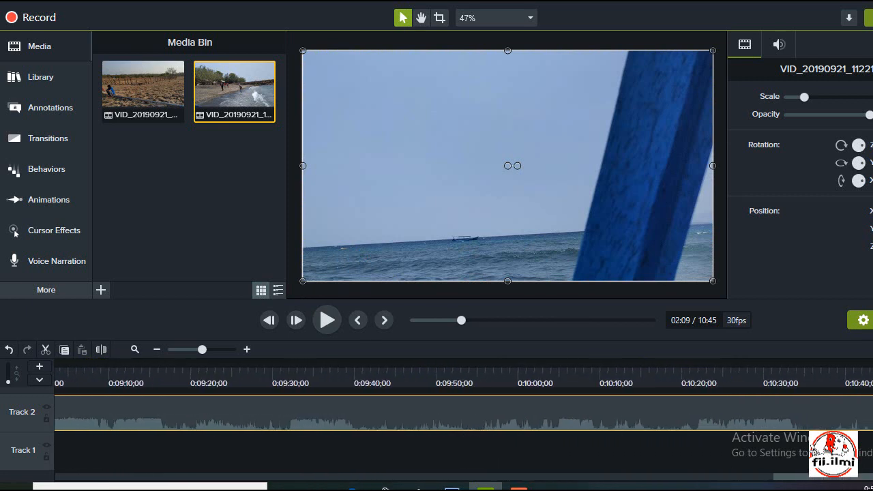
left_click_drag(807, 413, 16, 412)
left_click_drag(74, 413, 119, 412)
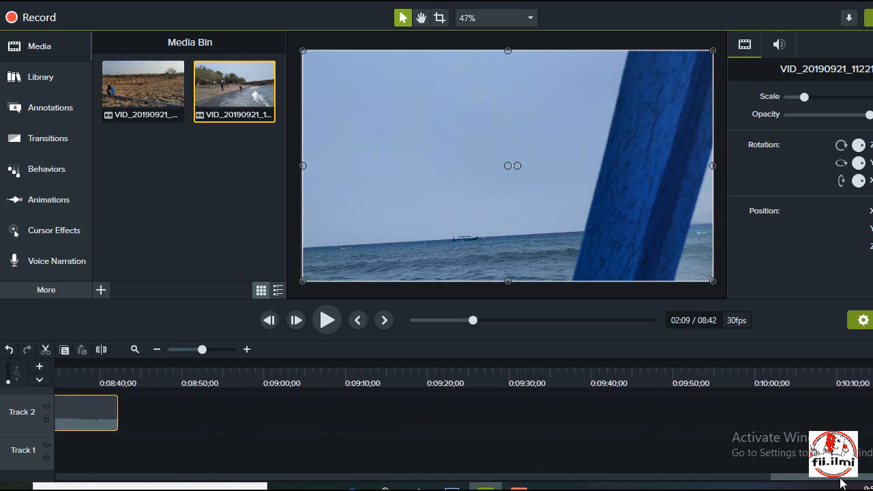
left_click_drag(842, 483, 861, 448)
left_click_drag(863, 415, 174, 435)
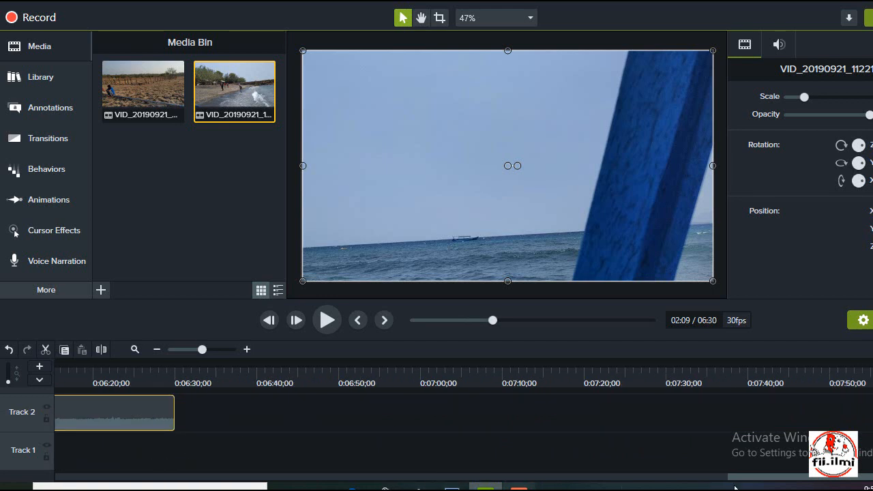
mouse_move(749, 475)
left_mouse_down()
mouse_move(673, 486)
mouse_move(755, 484)
left_mouse_up()
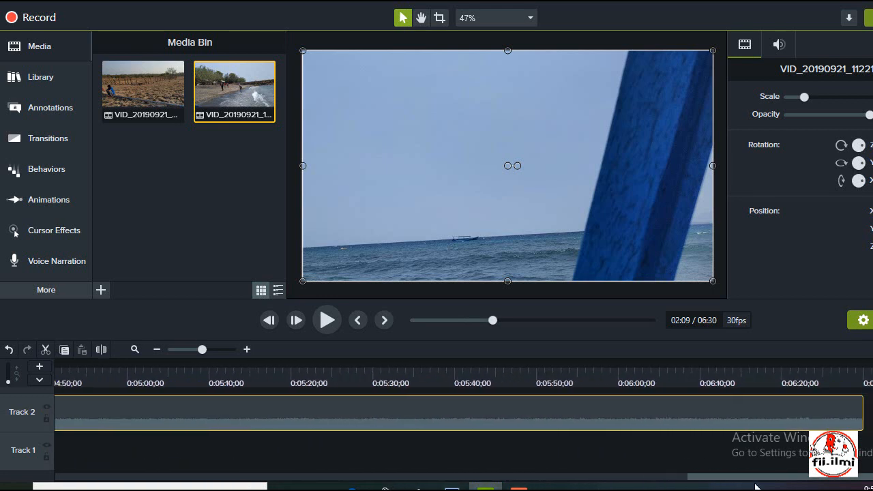
left_click_drag(787, 409, 4, 395)
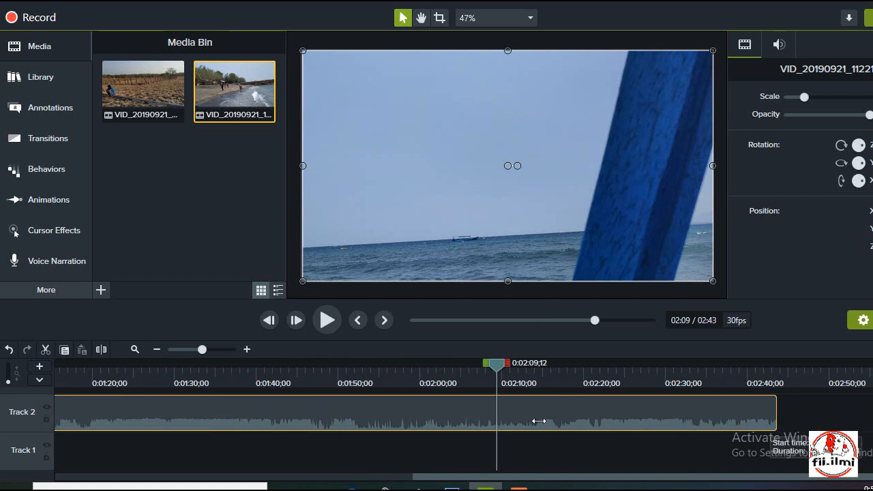
left_click_drag(539, 420, 131, 412)
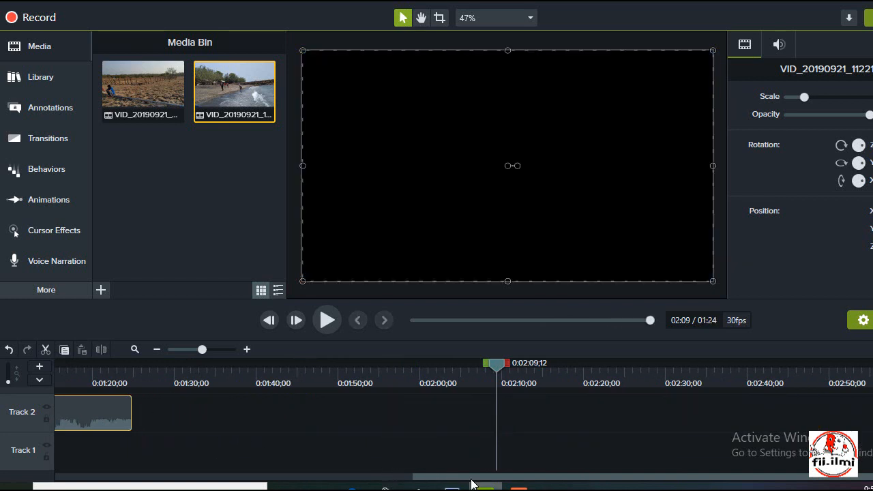
Shorten the Track 2 clip to end at about 0:54 and play the sequence from about 0:10
left_click_drag(467, 478, 276, 463)
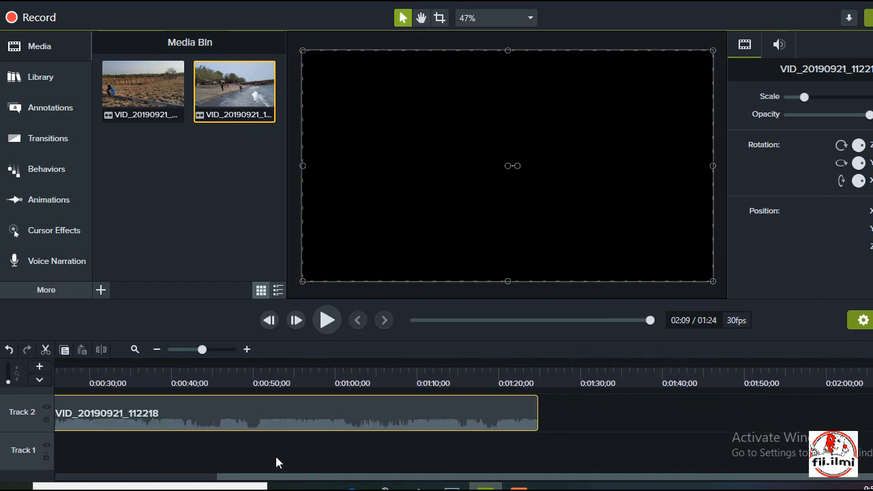
left_click(154, 351)
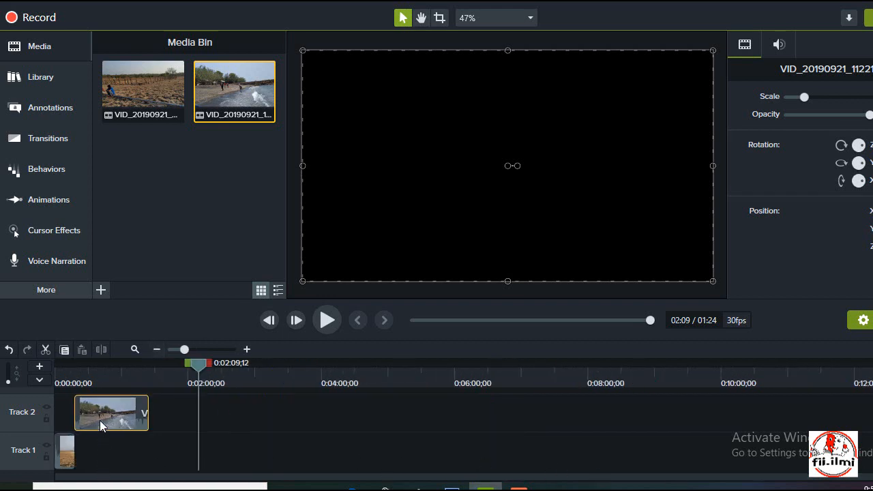
left_click(248, 348)
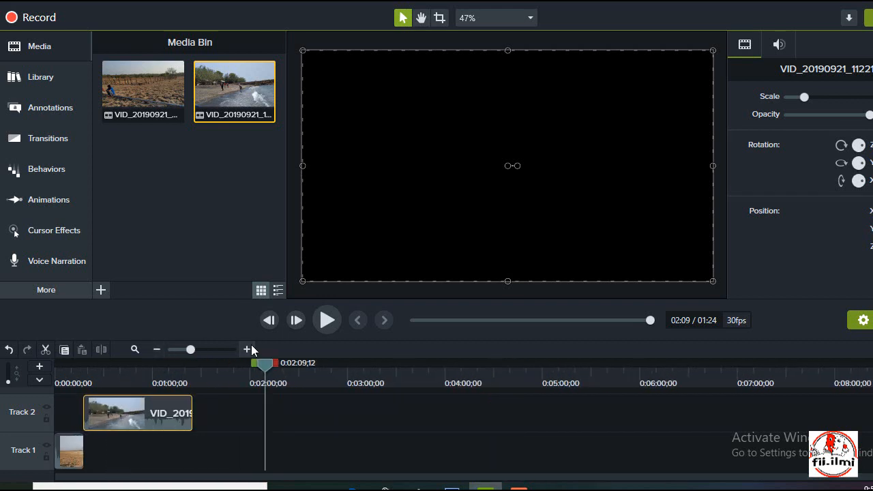
left_click_drag(186, 349, 191, 349)
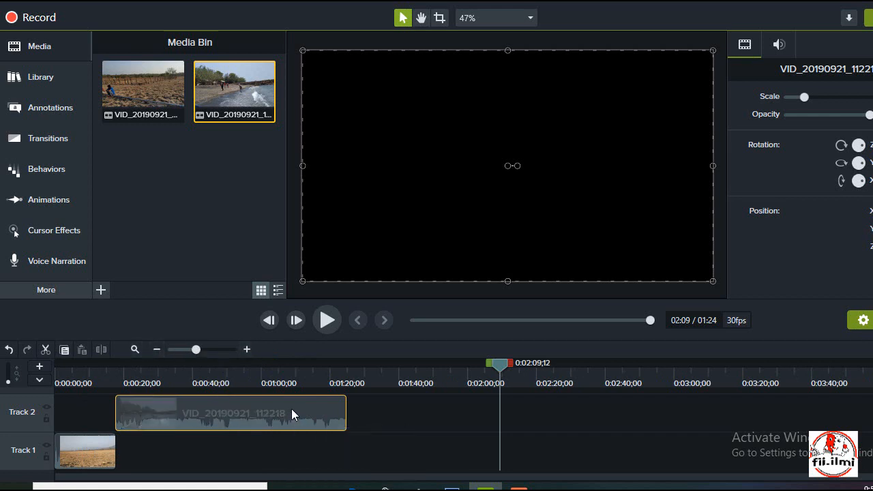
left_click(92, 361)
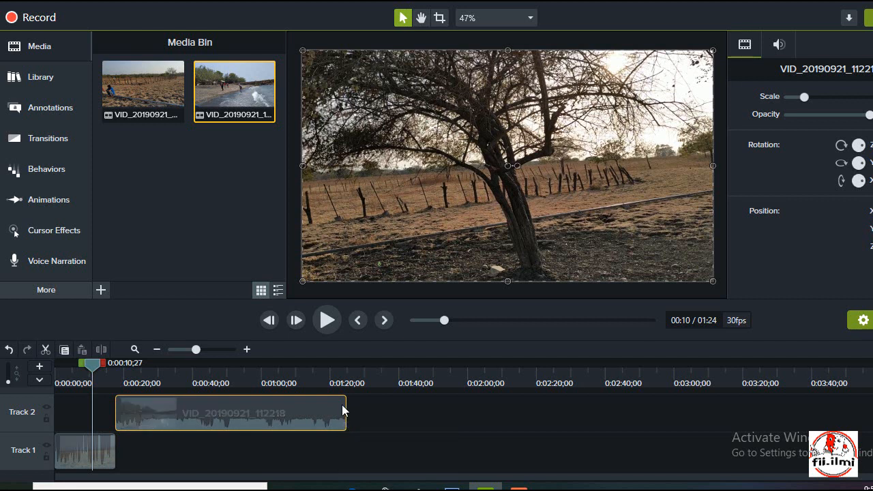
left_click_drag(345, 405, 340, 405)
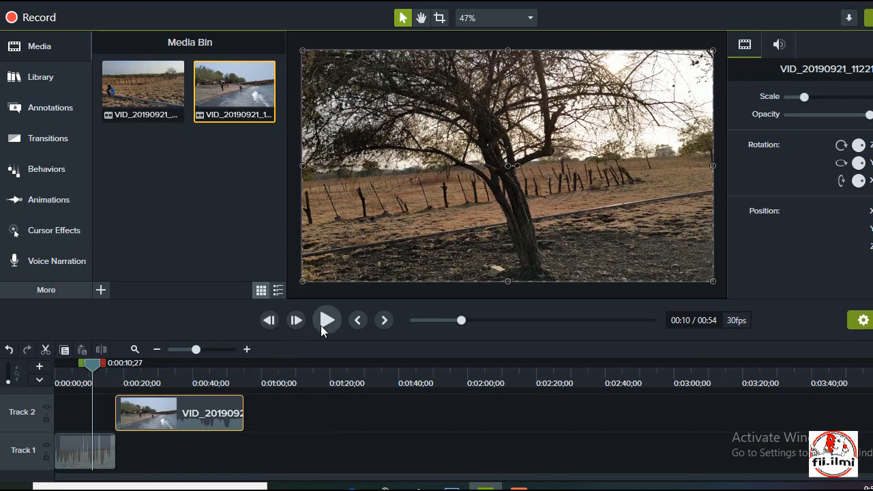
left_click(324, 323)
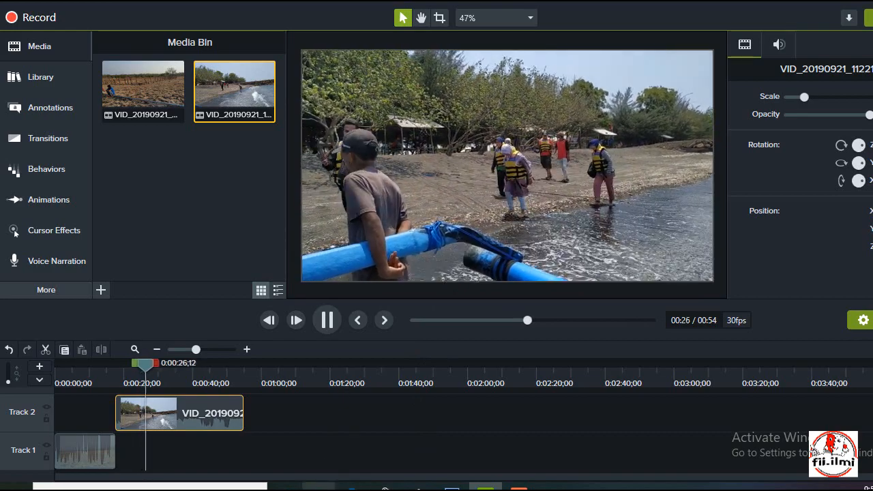
Switch to the TRIP folder and compare the previews of the videos from VID_20190921_115917 to VID_20190922_050445
mouse_move(317, 487)
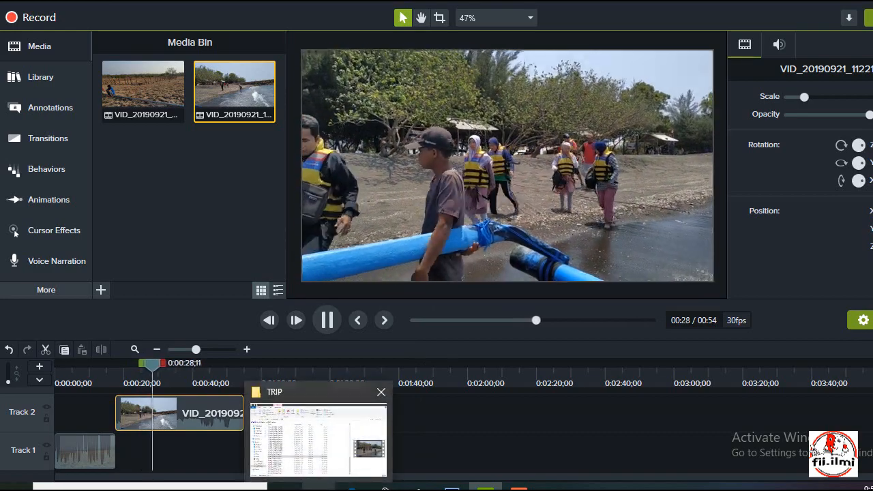
left_click(317, 488)
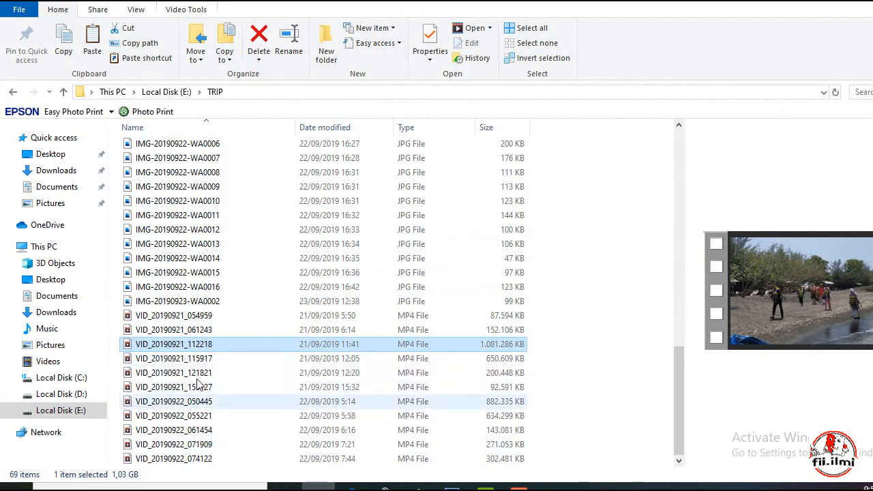
left_click(193, 359)
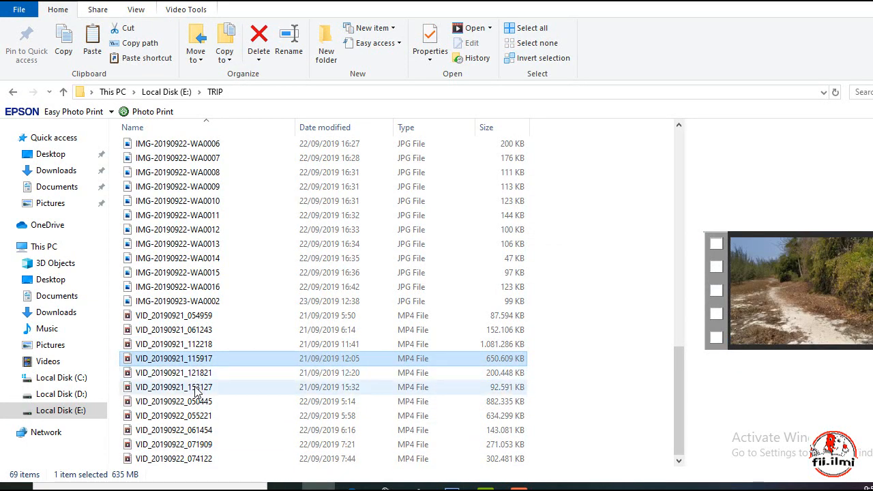
left_click(195, 385)
left_click(195, 401)
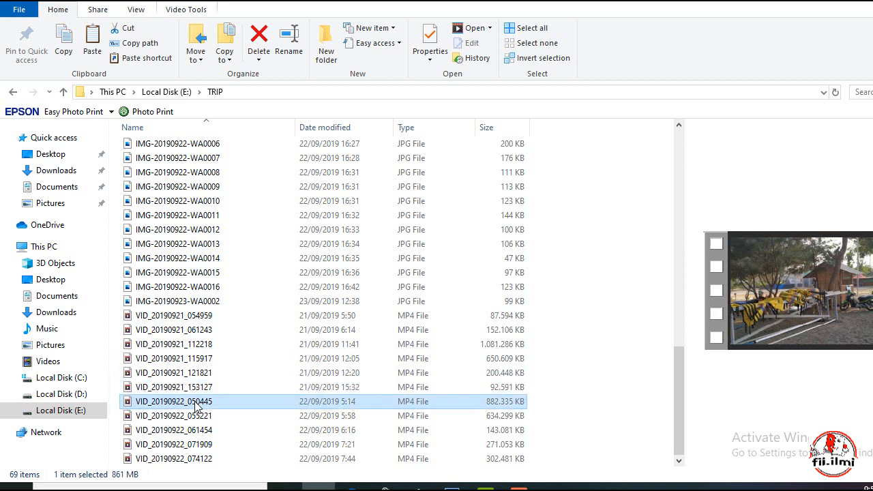
left_click(195, 386)
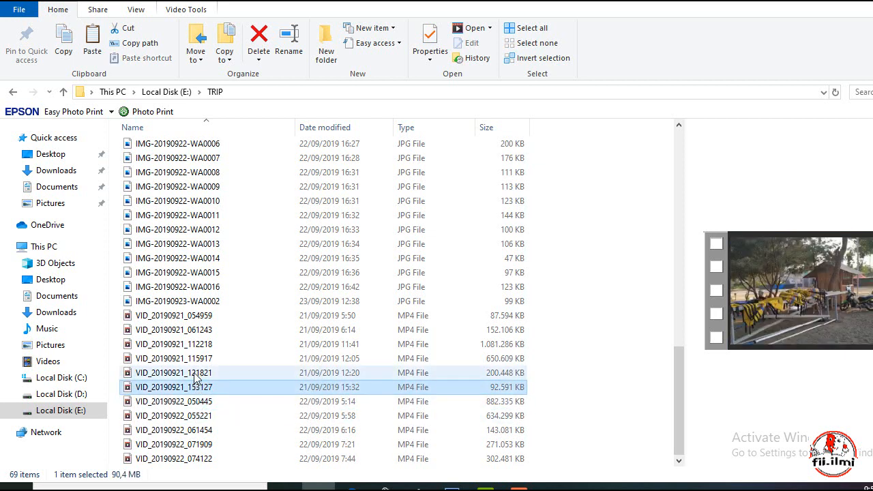
left_click(195, 373)
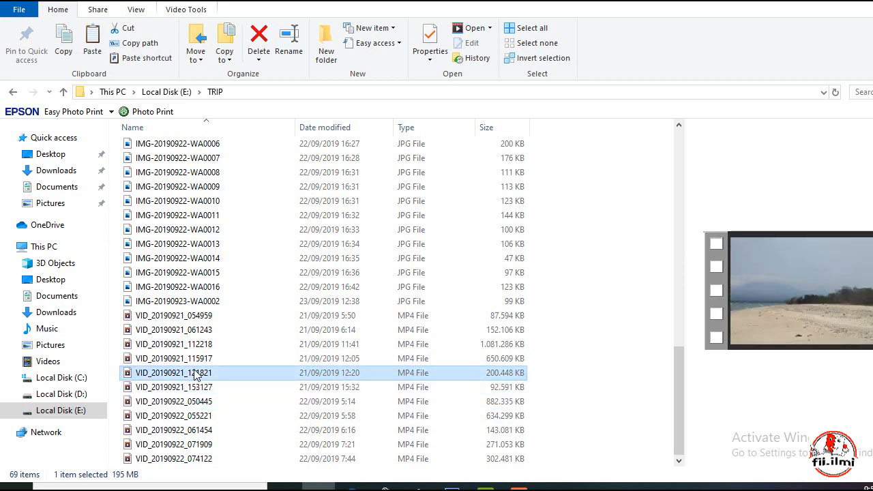
left_click(195, 387)
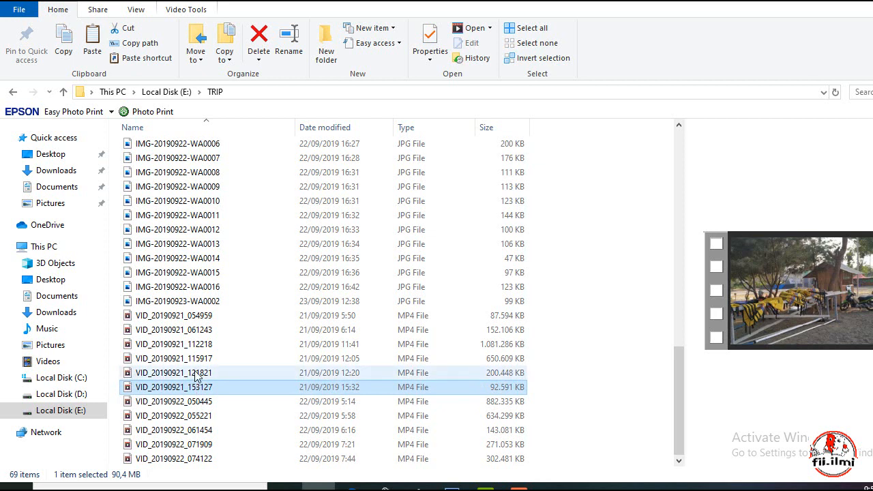
Add VID_20190921_115917 from the TRIP folder to Track 3, starting where the Track 2 clip ends at about 0:54
left_click(198, 359)
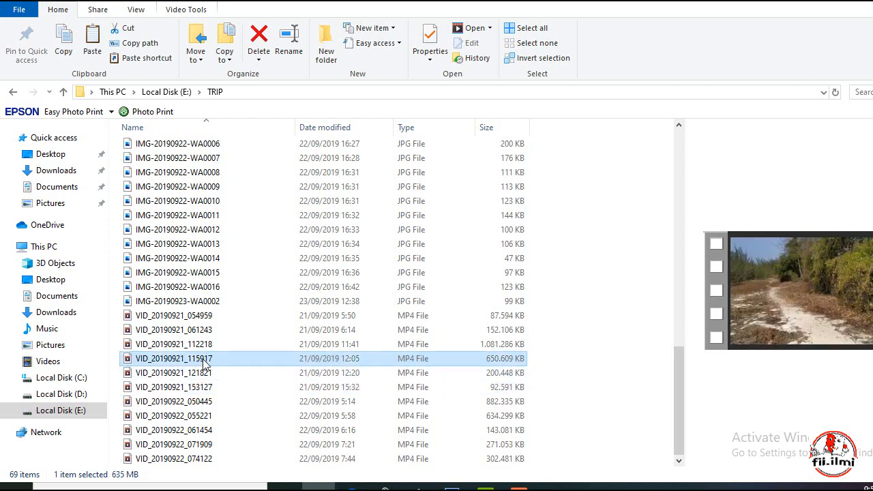
left_click_drag(204, 365, 260, 391)
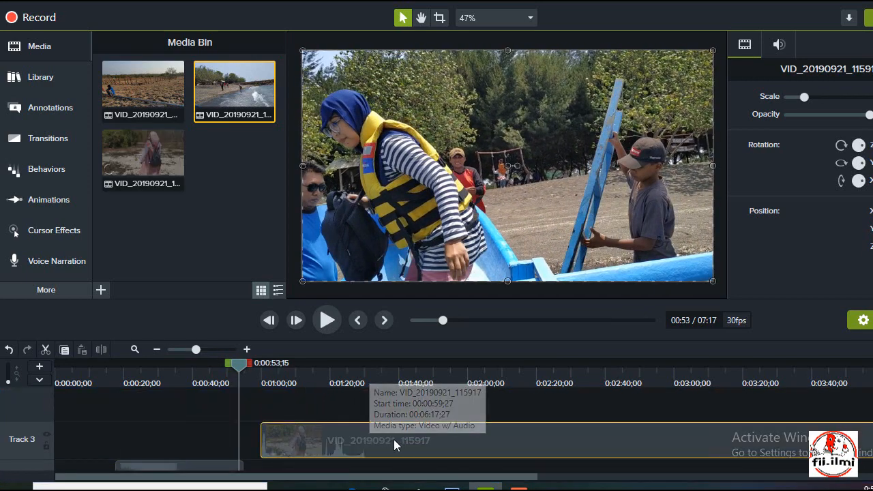
left_click_drag(394, 439, 371, 440)
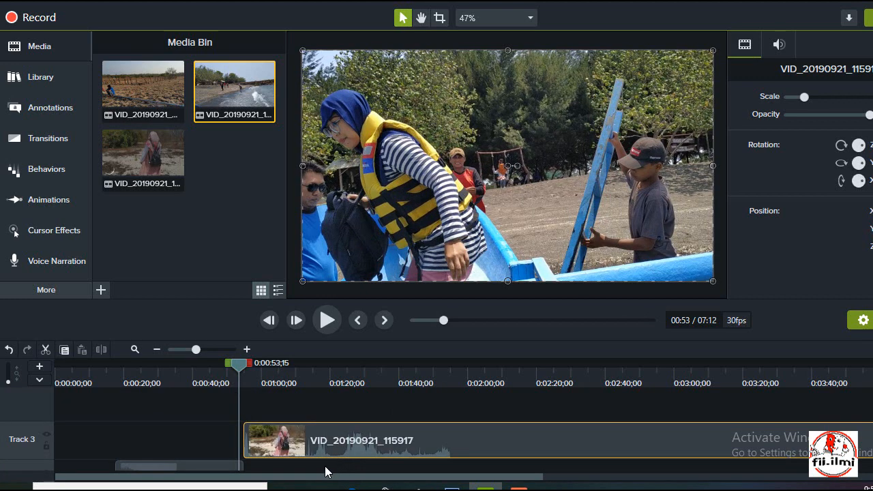
Trim the end of the VID_20190921_115917 clip on Track 3 back to about 1:57 on the timeline
left_click(159, 344)
left_click(159, 345)
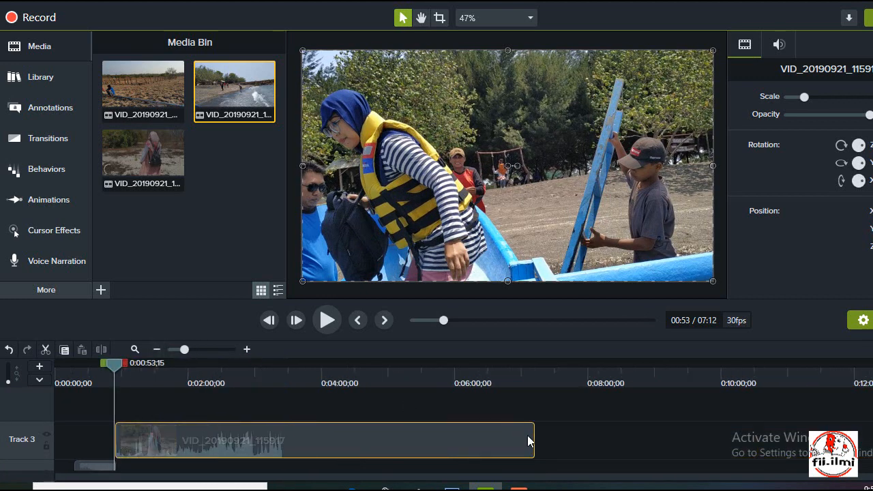
left_click_drag(529, 436, 249, 416)
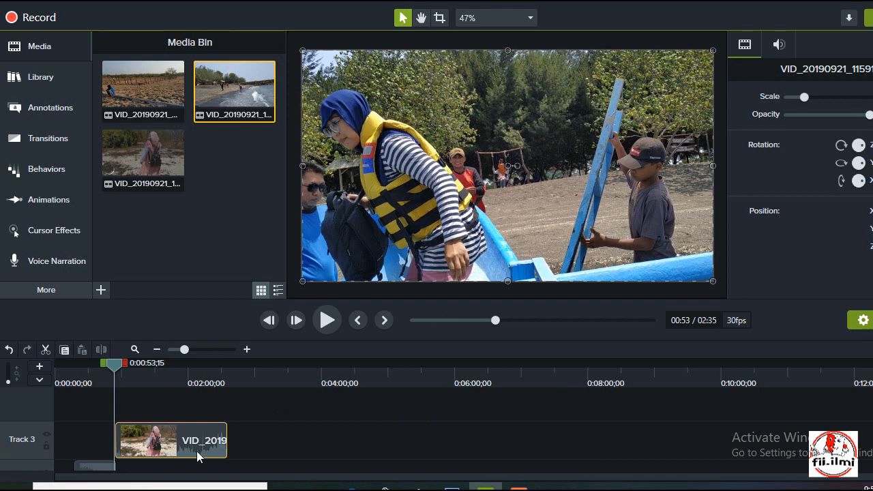
left_click(250, 350)
left_click(250, 349)
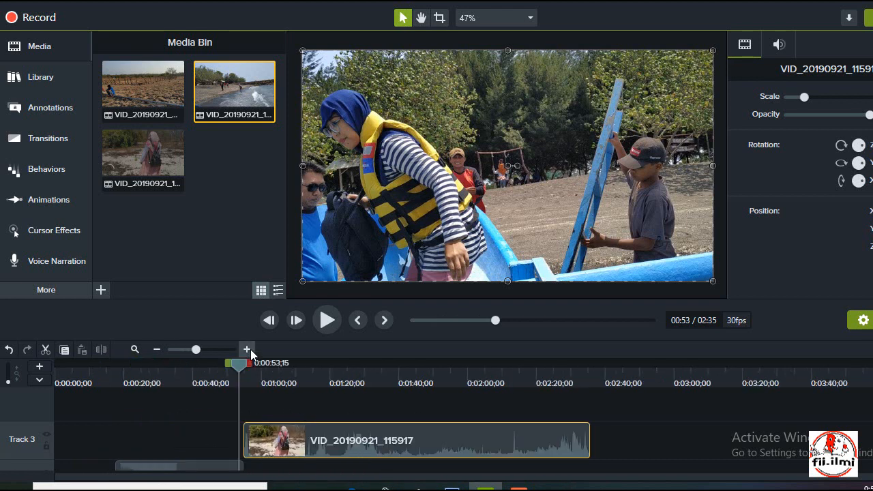
left_click_drag(548, 444, 457, 443)
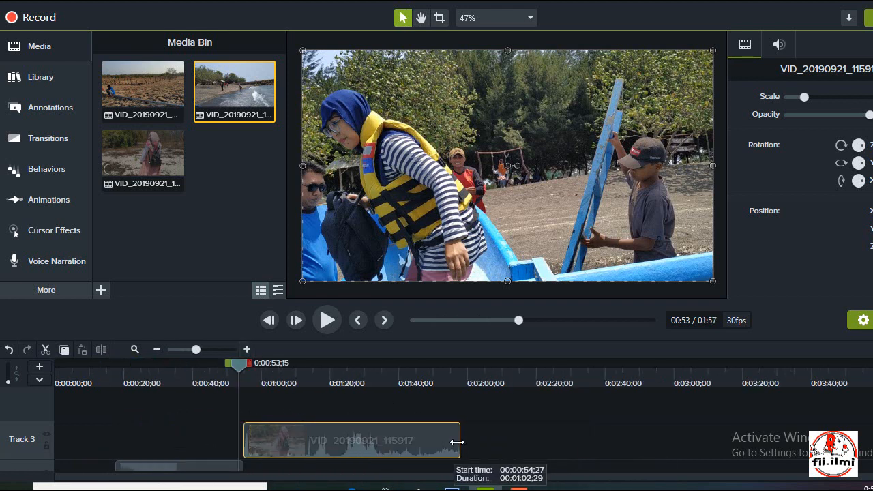
Preview the sequence from about 0:49 and shorten the Track 3 clip to end at about 1:38
left_click_drag(243, 372, 227, 373)
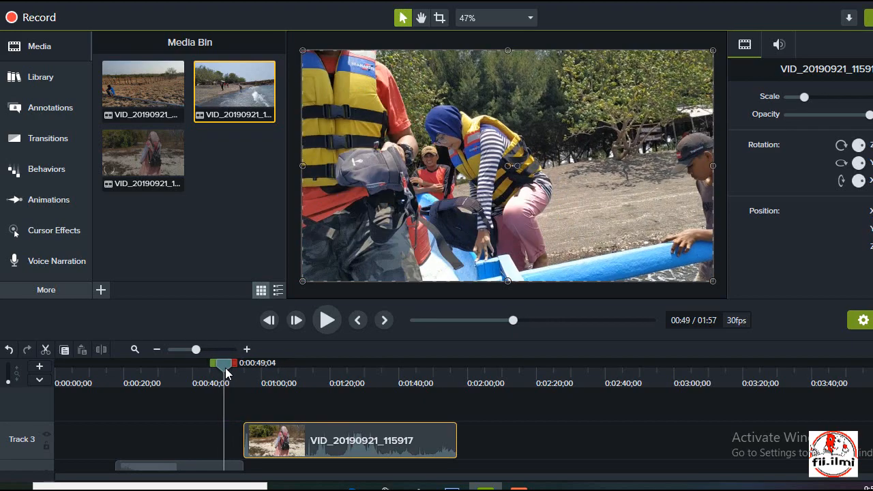
left_click(327, 320)
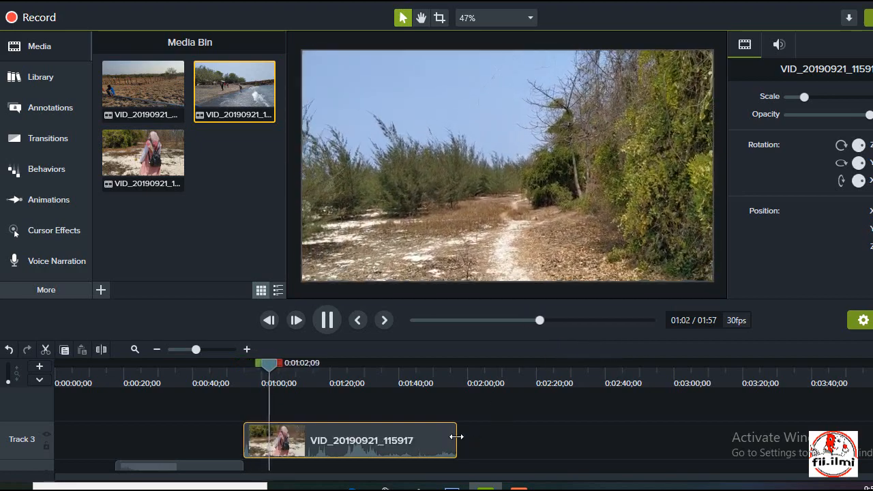
left_click_drag(456, 436, 408, 440)
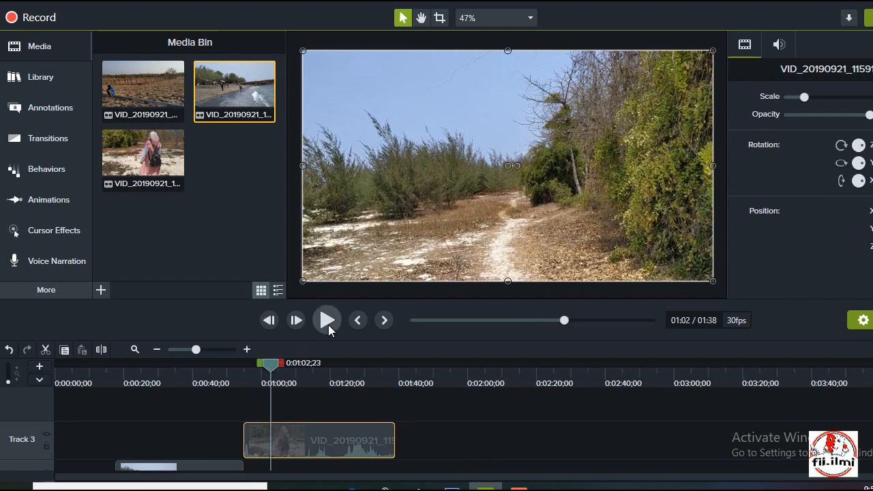
left_click(328, 325)
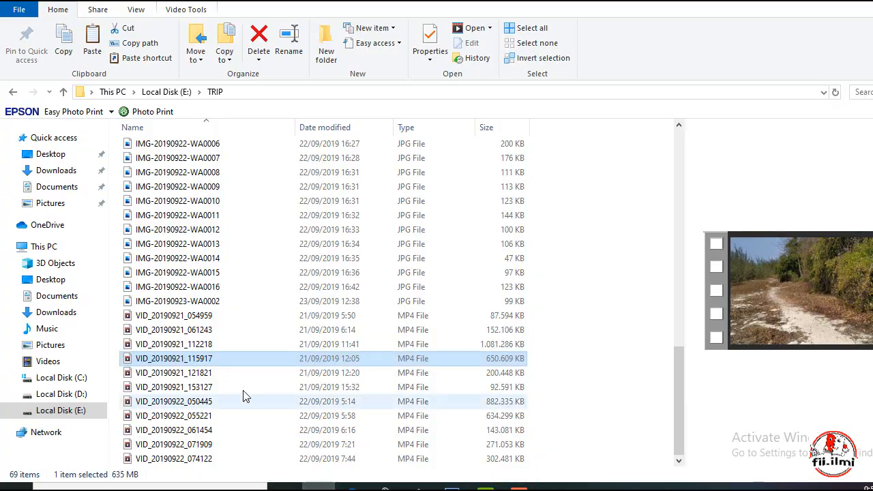
Add VID_20190922_050445 from the TRIP folder to a new Track 4, past the end of the Track 3 clip
left_click(234, 397)
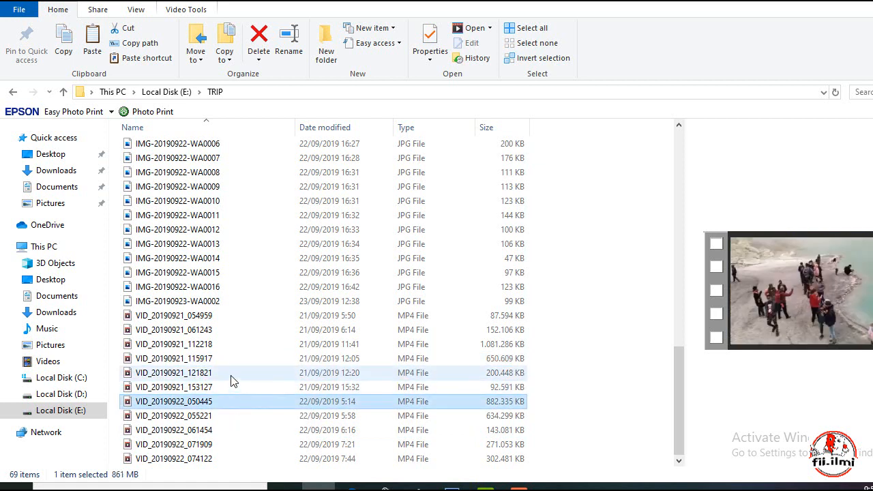
left_click(231, 390)
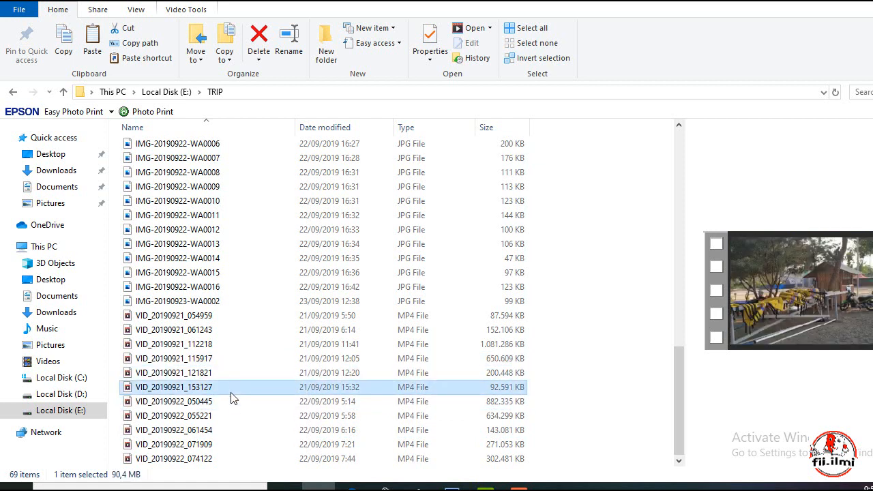
left_click(230, 404)
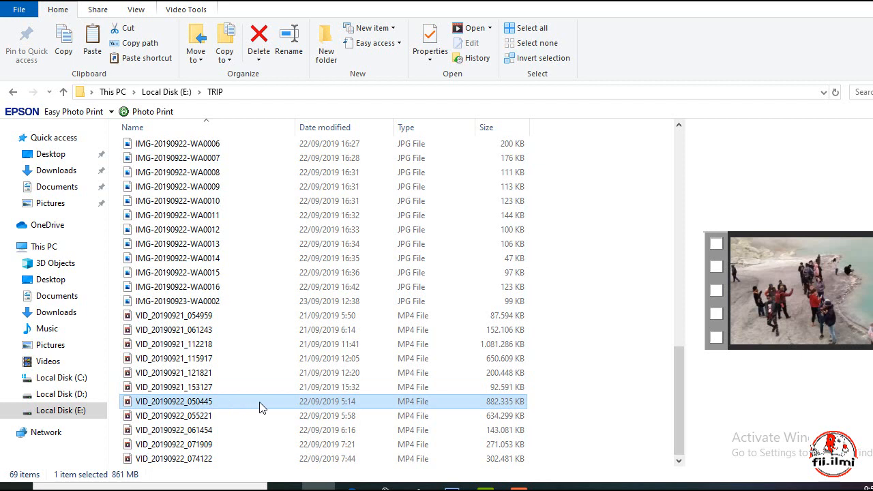
left_click_drag(319, 459, 431, 399)
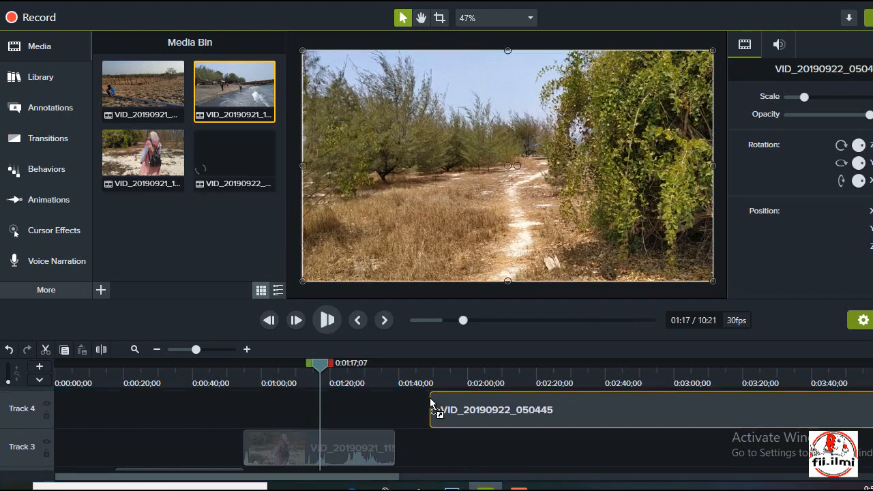
Move the VID_20190922_050445 clip on Track 4 to start where the Track 3 clip ends, and preview from that join
left_click_drag(548, 418, 509, 414)
left_click(389, 365)
left_click(333, 326)
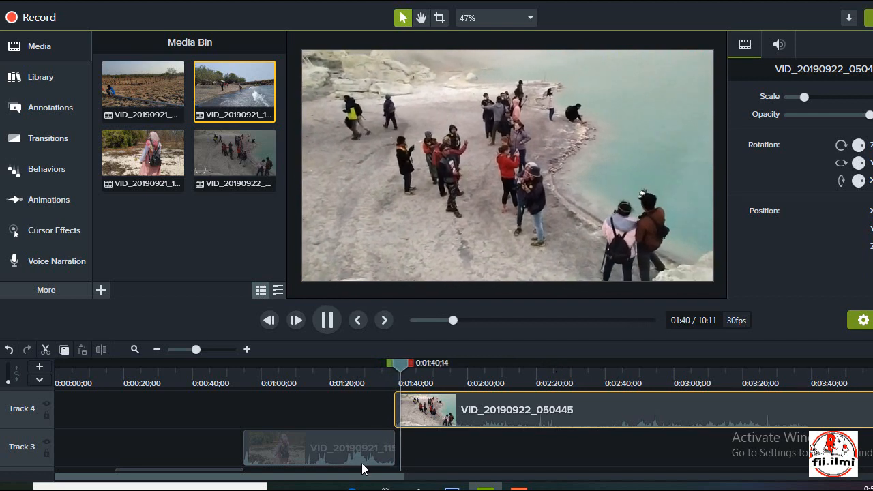
Trim the end of the VID_20190922_050445 clip on Track 4 back to about 3:30 on the timeline
left_click(156, 350)
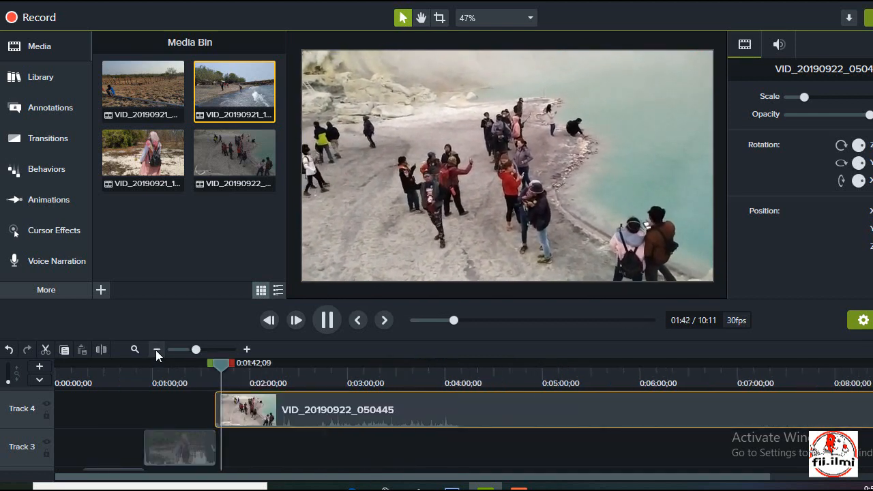
left_click(156, 350)
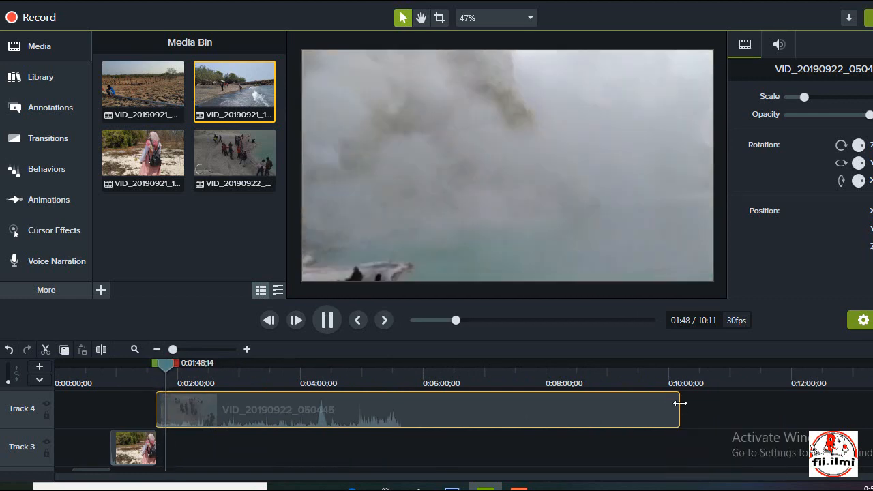
left_click_drag(678, 409, 269, 402)
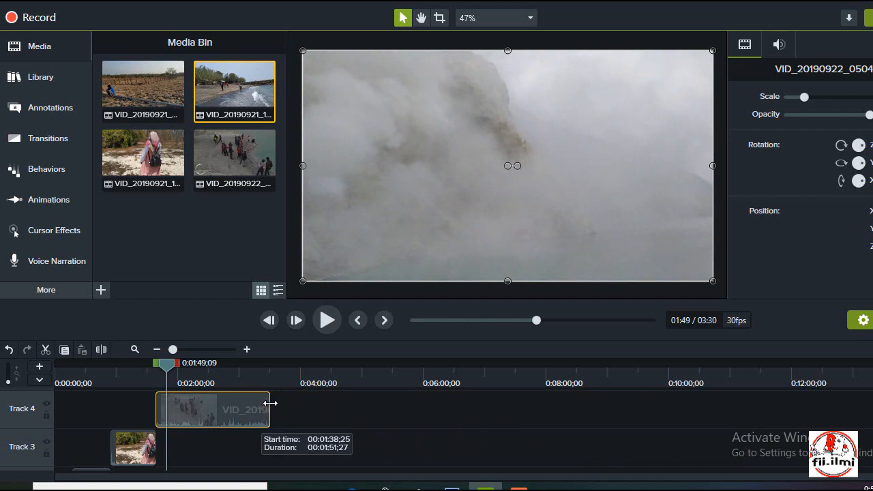
Preview the trimmed Track 4 clip from about 1:49 to 2:01 and check how the clips line up across all four tracks
left_click(327, 320)
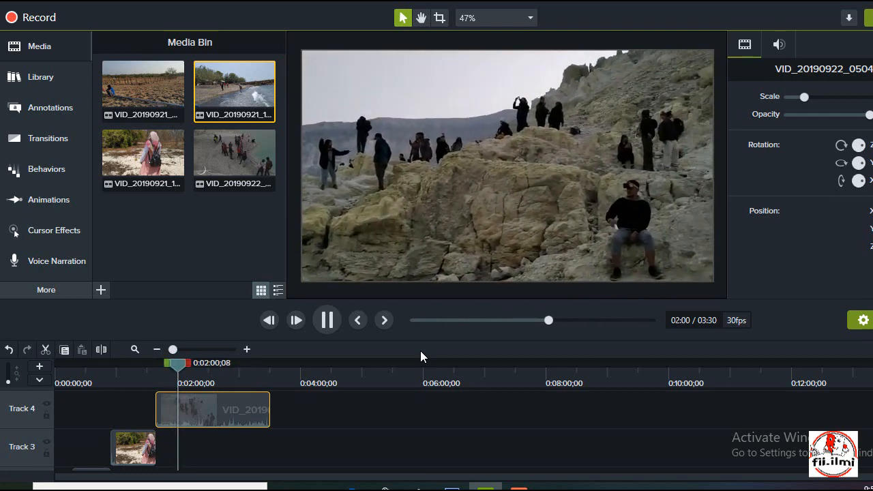
left_click(328, 325)
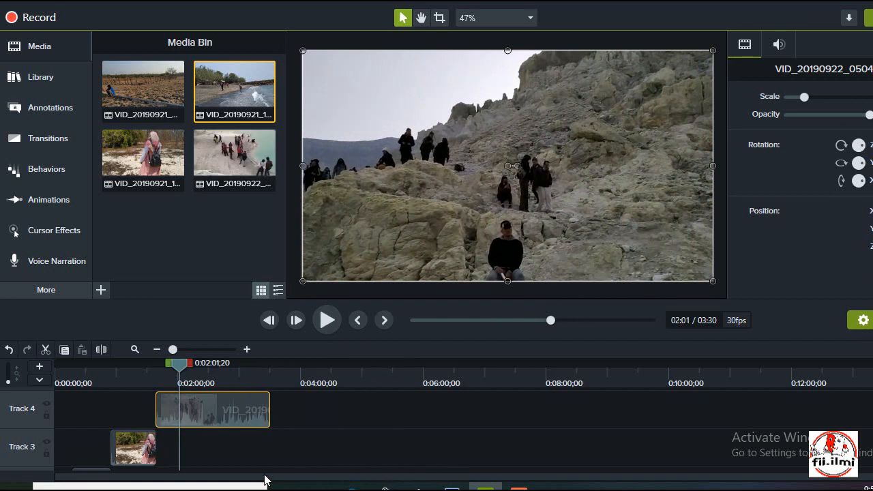
left_click(249, 350)
left_click(247, 350)
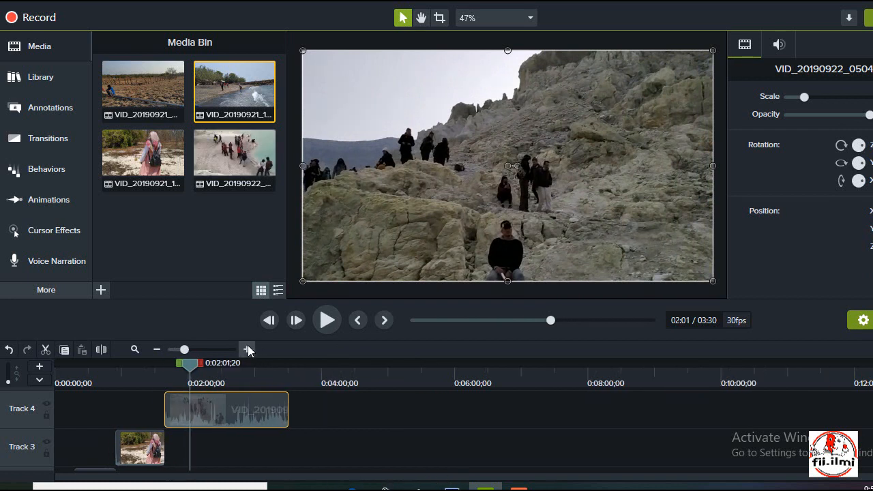
left_click(248, 350)
left_click(247, 348)
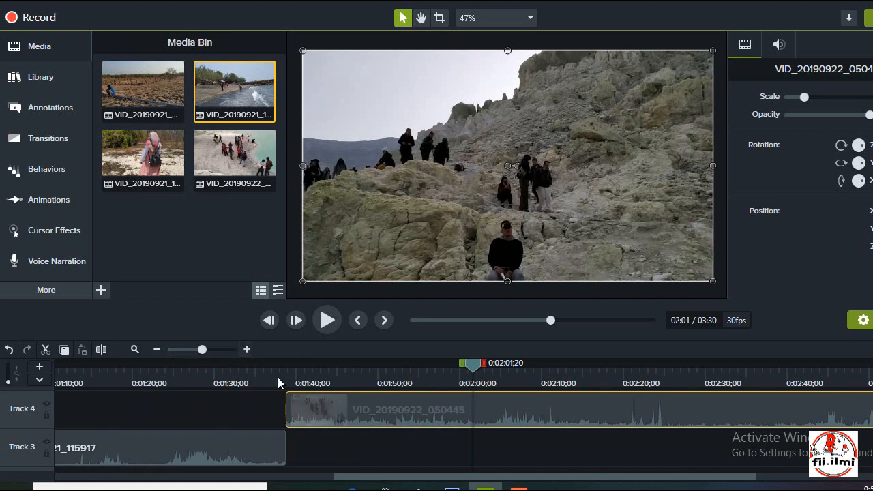
left_click(157, 350)
left_click(157, 350)
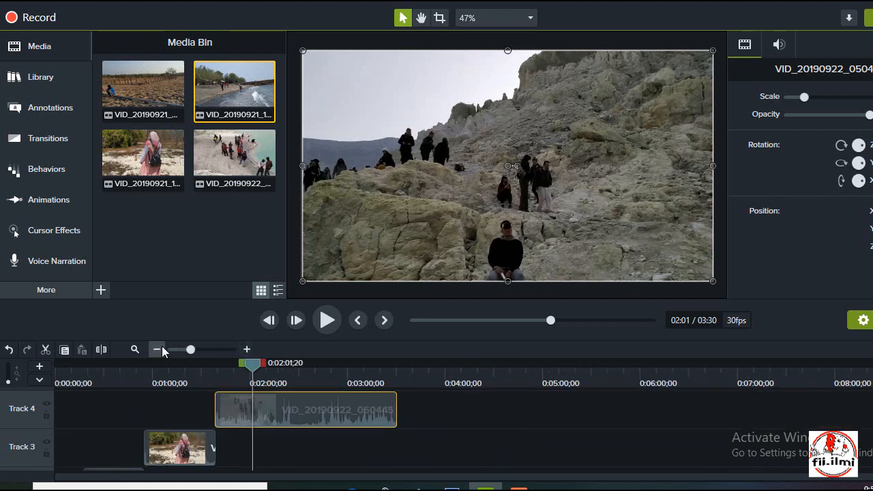
left_click(248, 350)
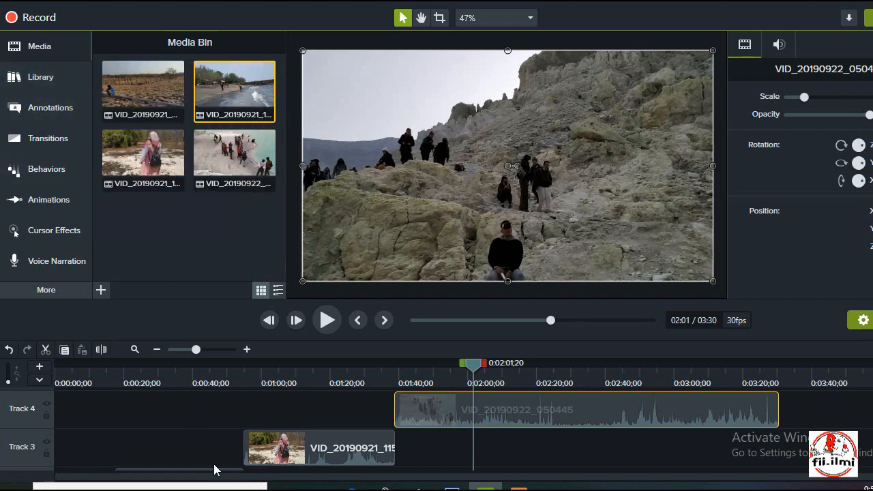
scroll(285, 470, "down", 2)
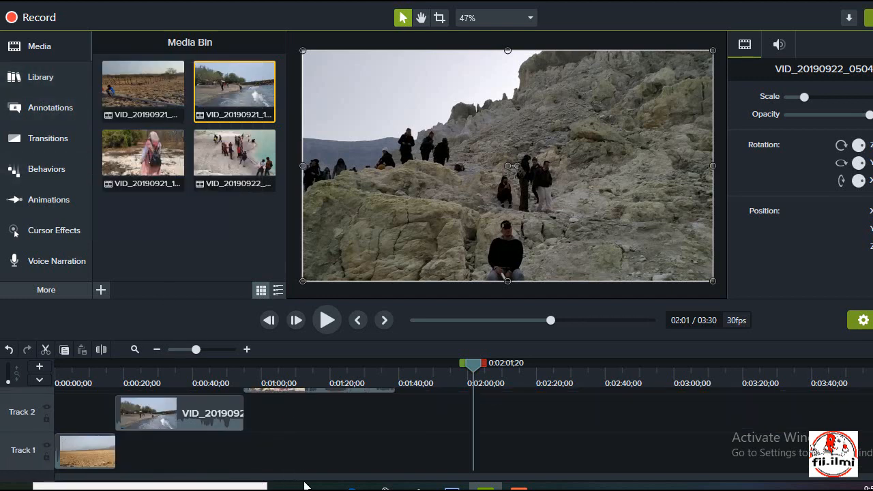
Browse the Business and Education icons in the Camtasia 2019 library
left_click(43, 78)
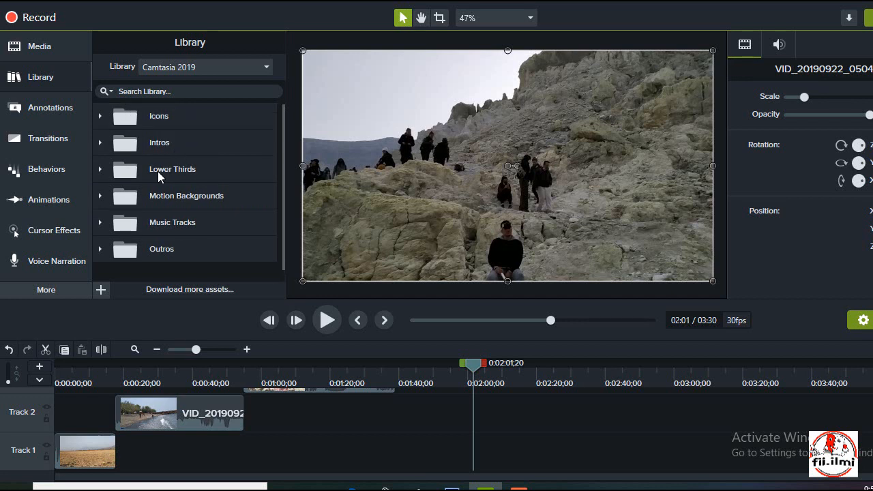
scroll(163, 223, "down", 1)
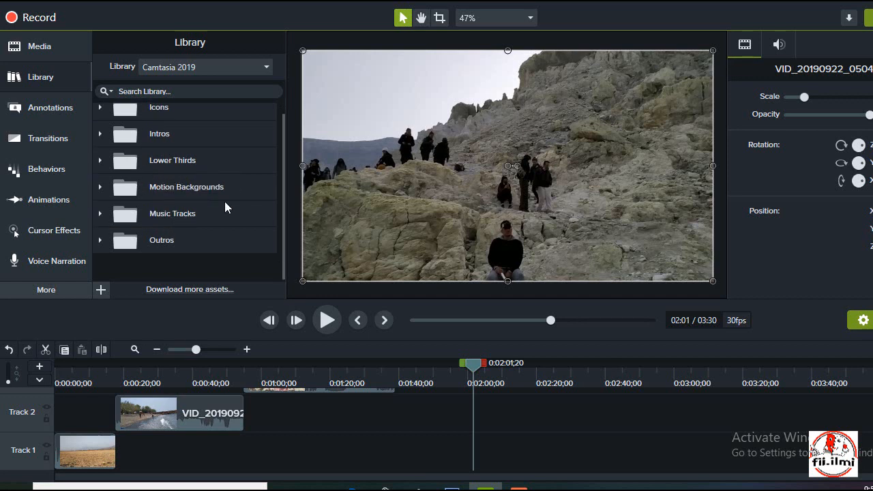
scroll(170, 163, "up", 1)
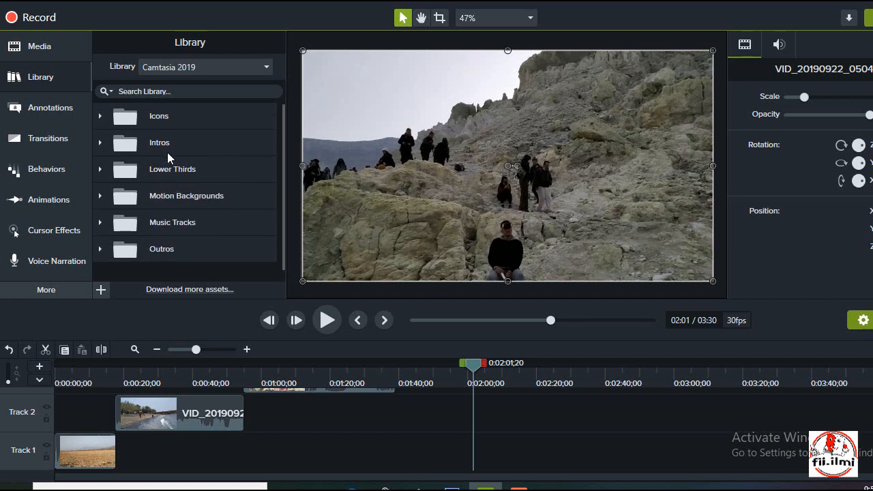
left_click(100, 117)
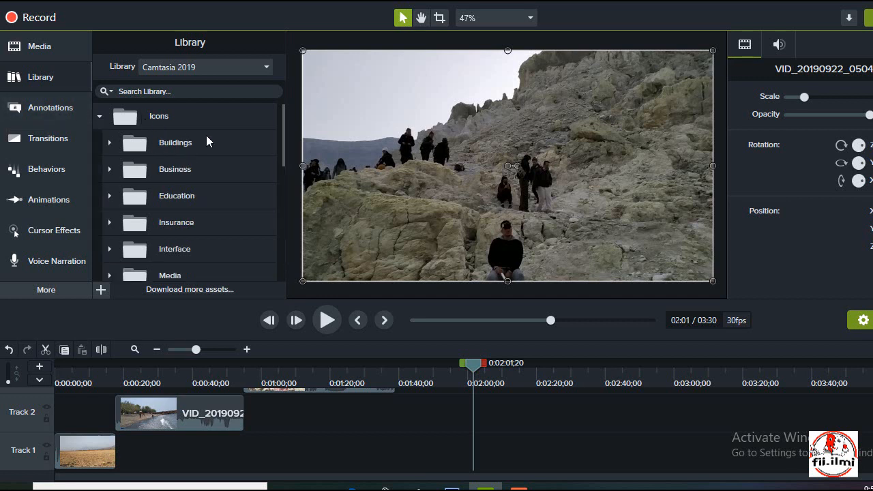
left_click(109, 169)
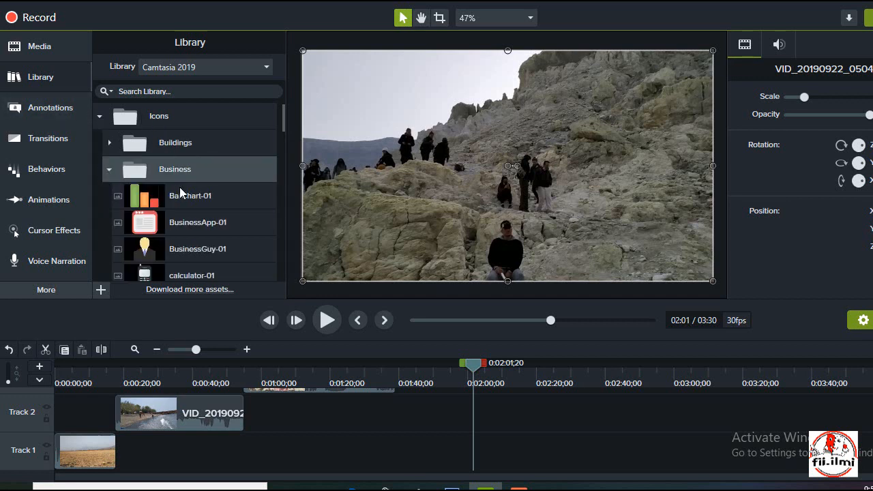
scroll(182, 193, "down", 3)
scroll(181, 193, "down", 9)
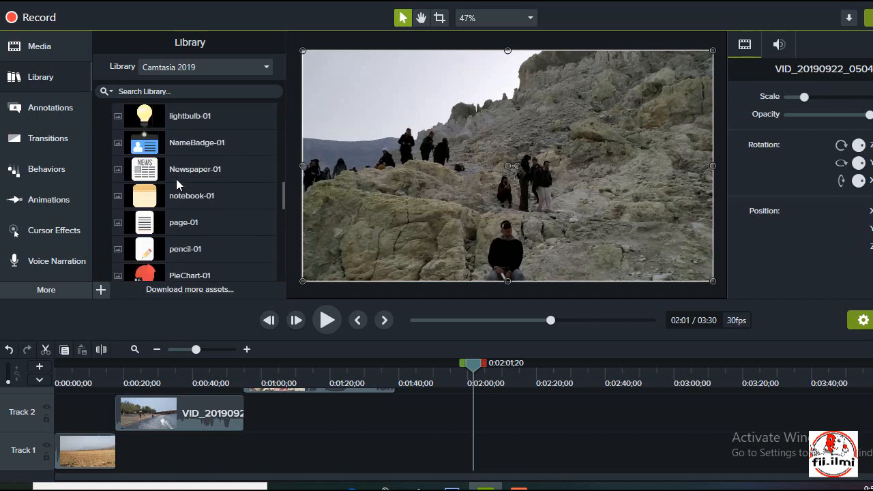
scroll(176, 183, "down", 5)
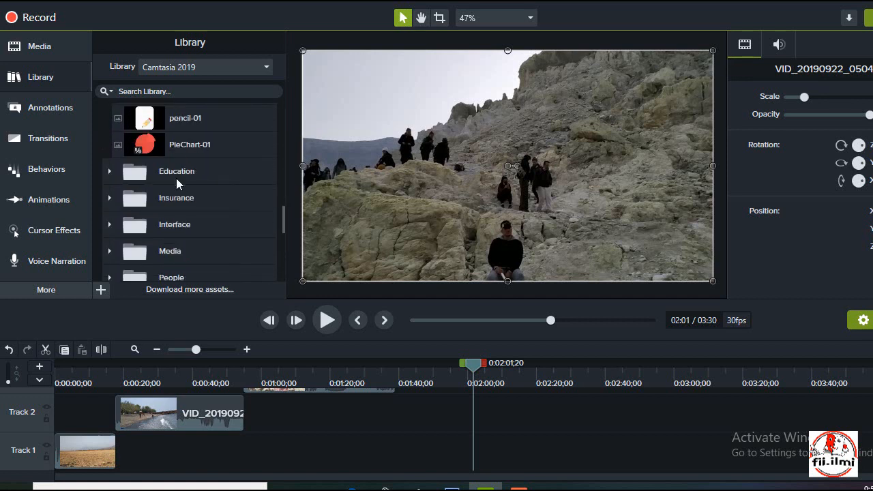
left_click(112, 172)
scroll(155, 174, "down", 8)
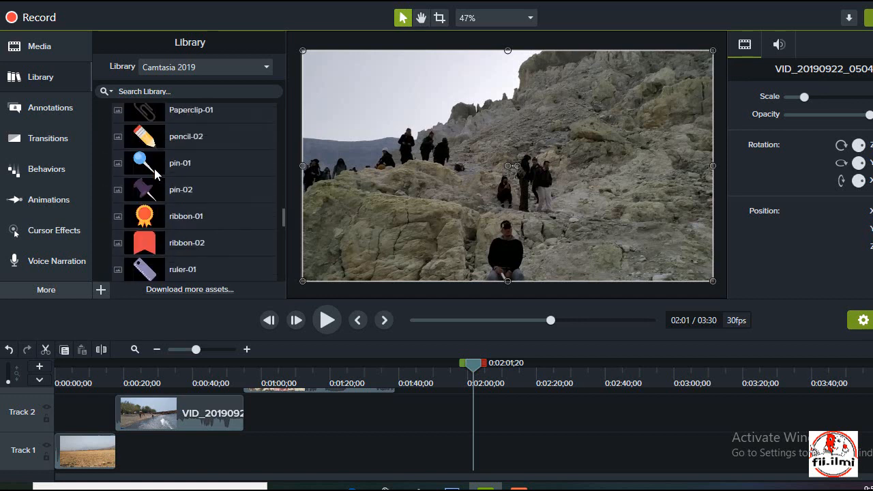
scroll(155, 174, "down", 4)
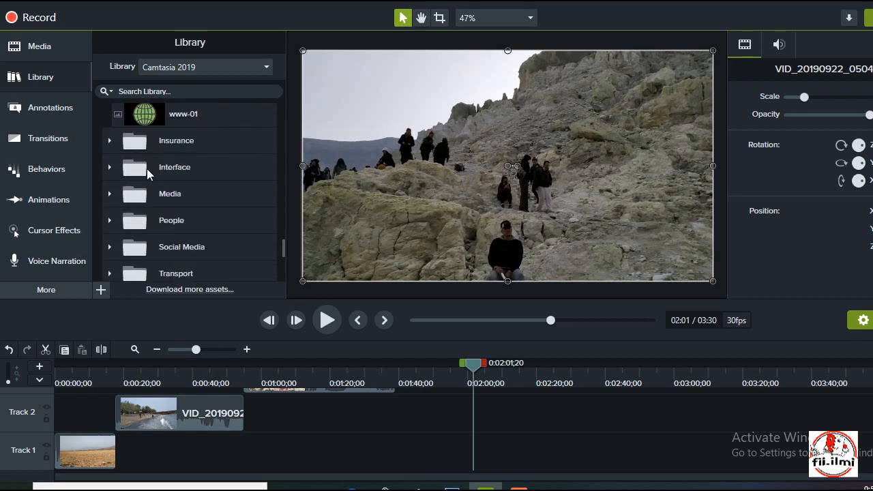
scroll(146, 169, "down", 4)
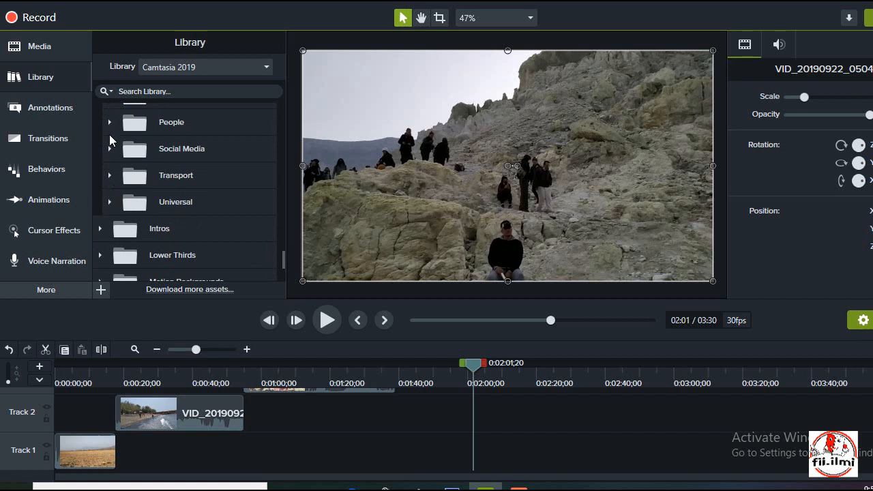
Look through the People icons in the library and review the Education and Business icons again
left_click(110, 122)
scroll(212, 148, "down", 5)
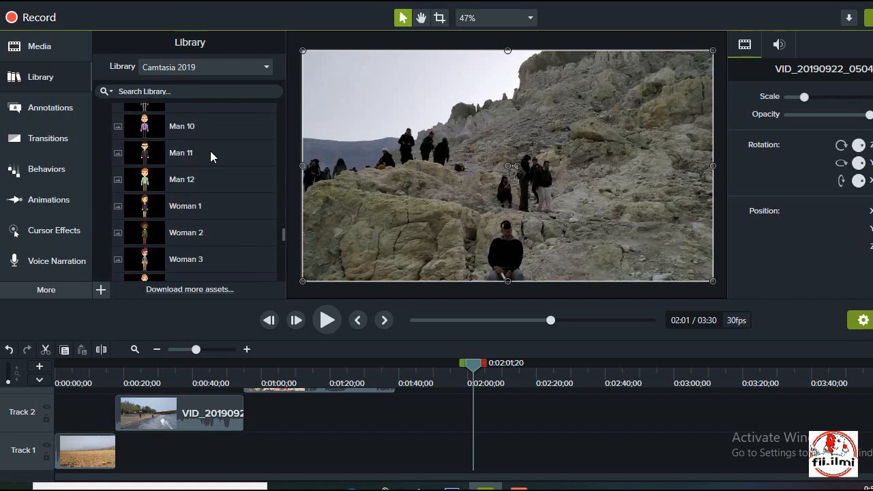
scroll(210, 151, "up", 8)
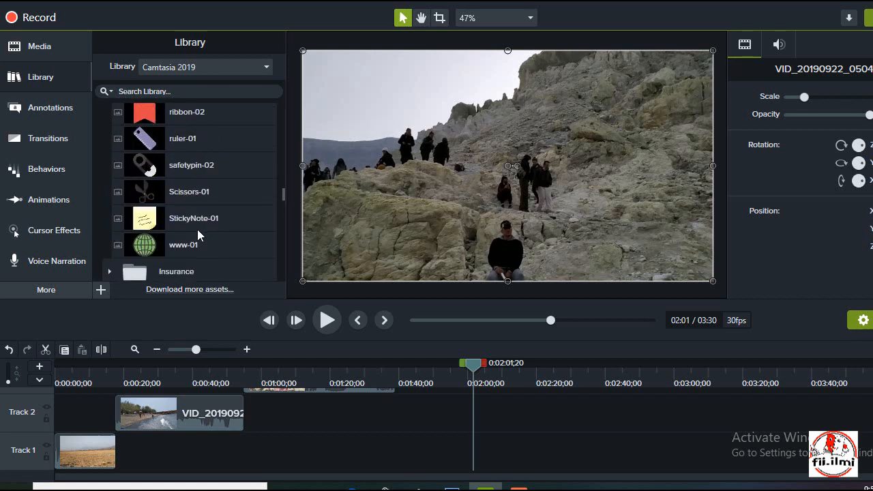
scroll(196, 229, "up", 6)
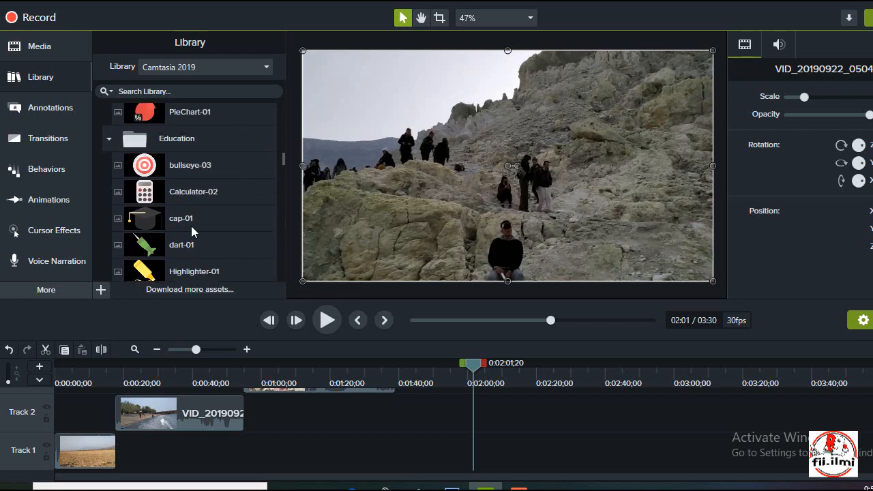
scroll(191, 225, "up", 10)
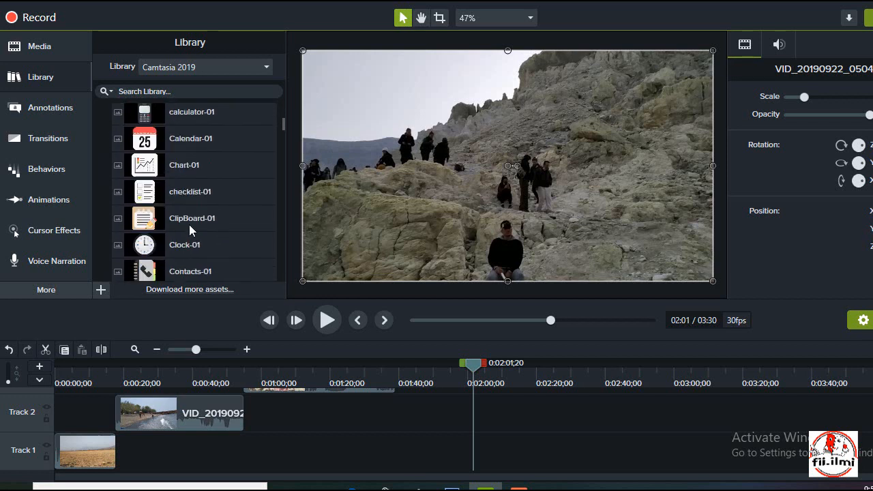
scroll(189, 225, "up", 2)
scroll(189, 224, "down", 12)
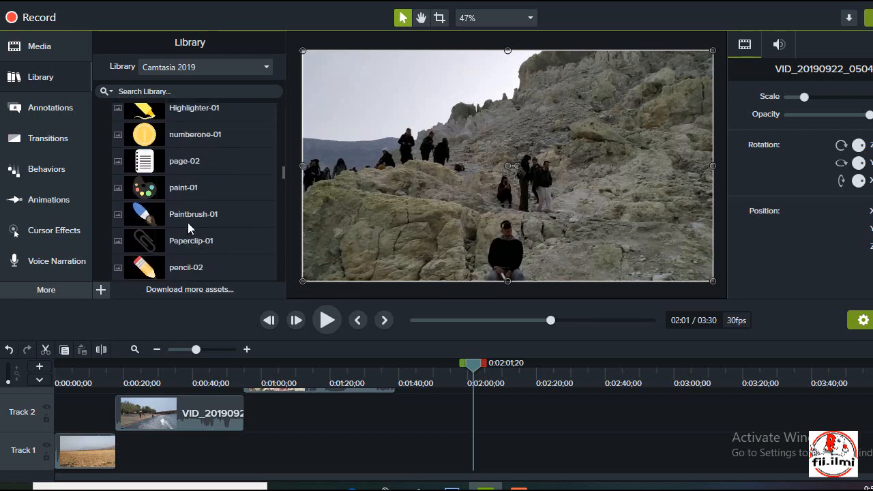
scroll(188, 224, "down", 10)
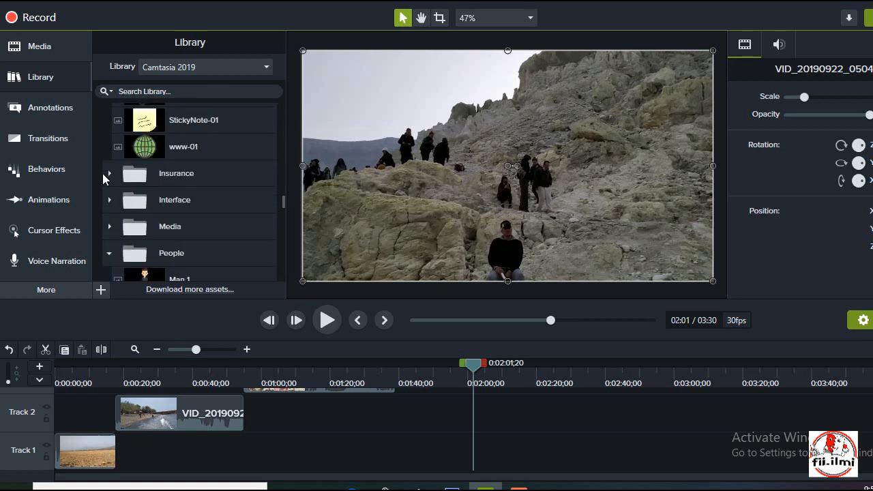
Examine the Media icons in the library, from eye-01 through wireless-01
left_click(110, 227)
scroll(121, 224, "down", 5)
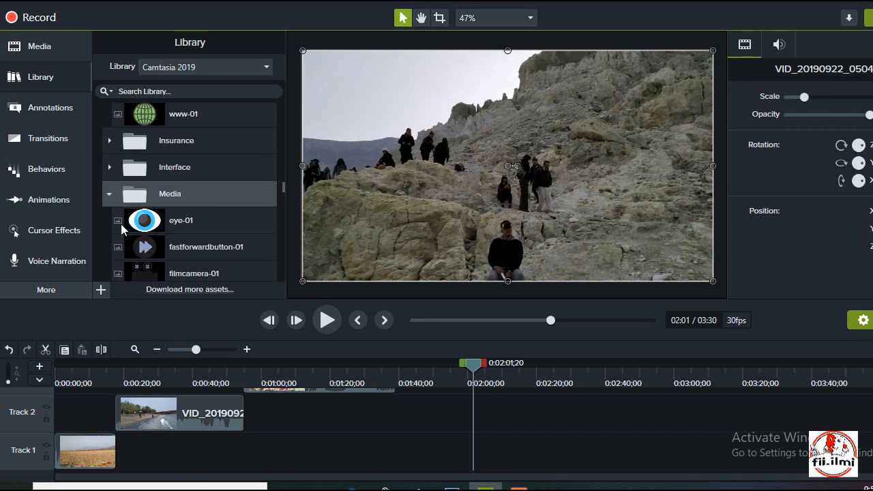
scroll(121, 224, "down", 3)
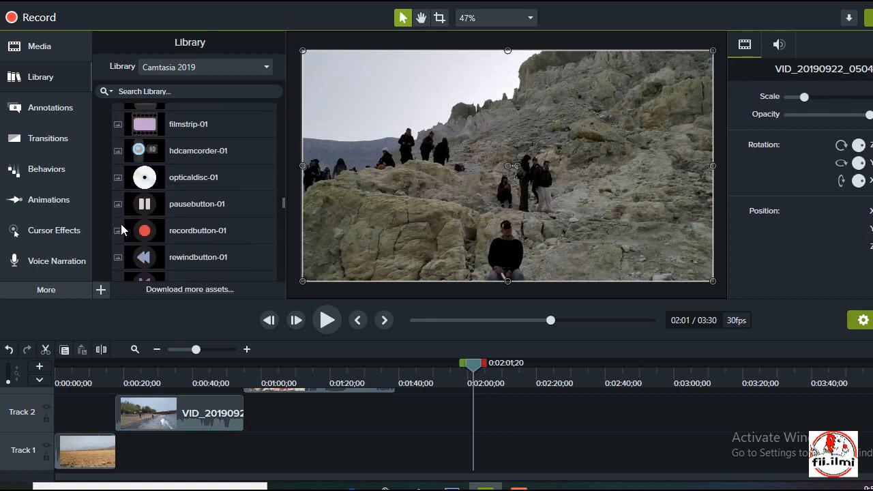
scroll(121, 224, "up", 3)
scroll(121, 224, "up", 2)
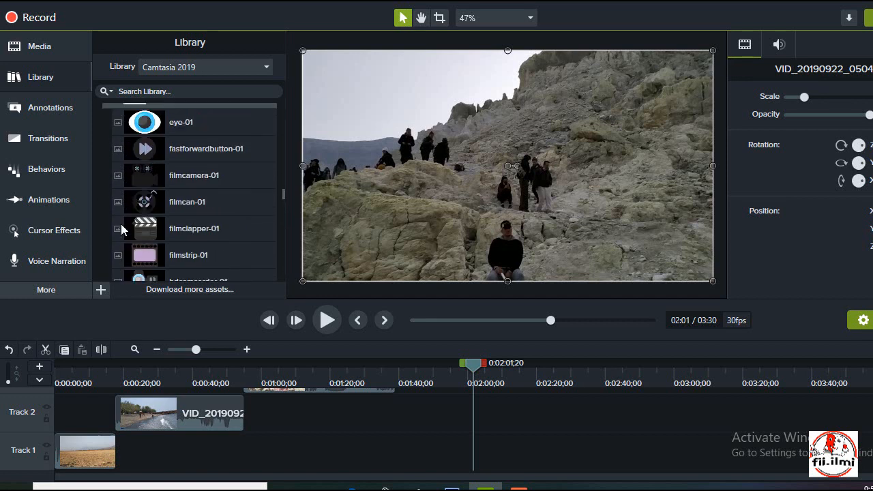
scroll(120, 223, "down", 10)
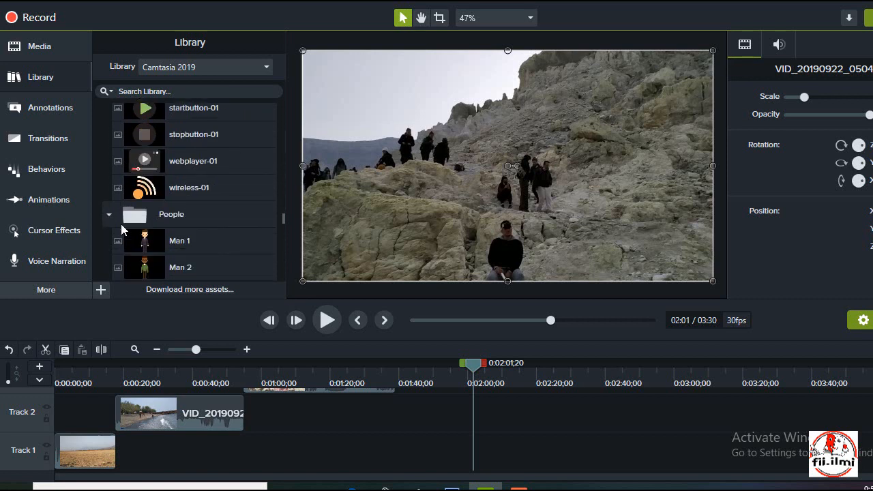
scroll(121, 230, "down", 1)
scroll(121, 224, "up", 8)
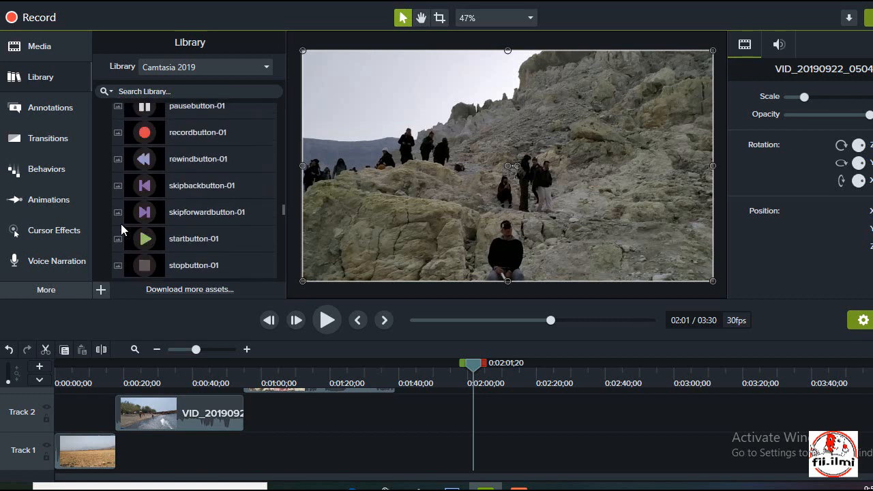
scroll(121, 230, "up", 2)
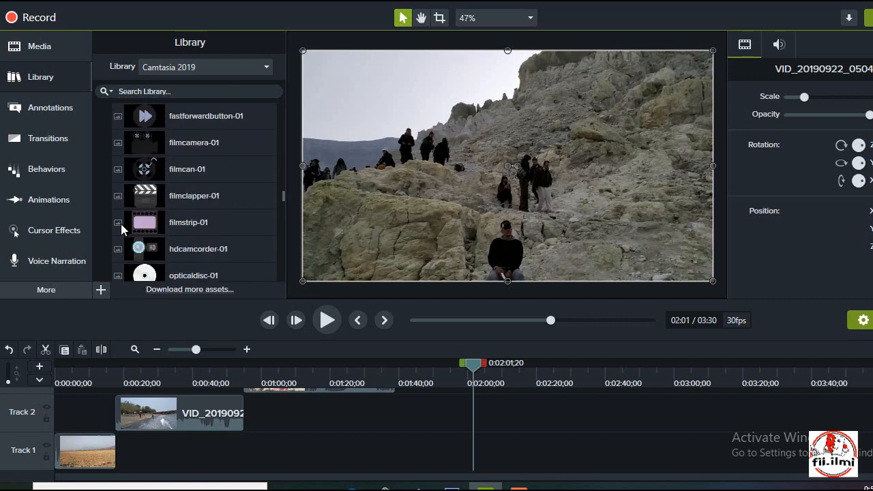
scroll(122, 222, "up", 3)
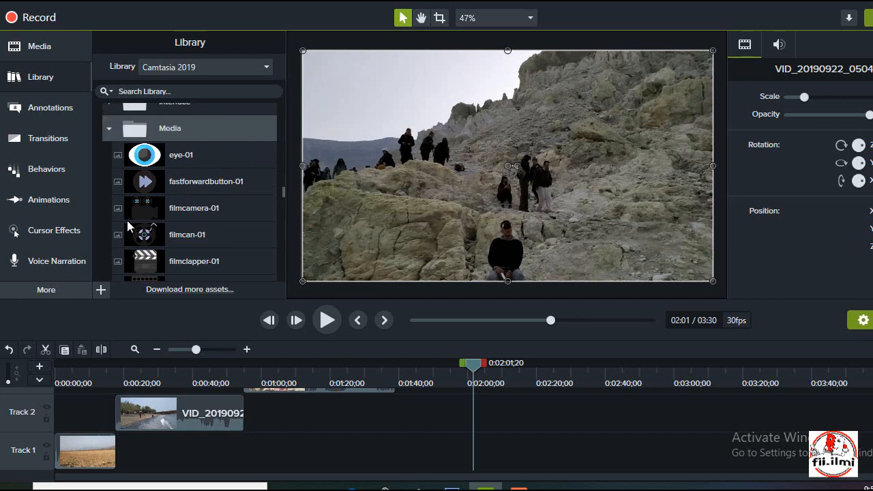
scroll(177, 210, "up", 1)
scroll(175, 239, "down", 5)
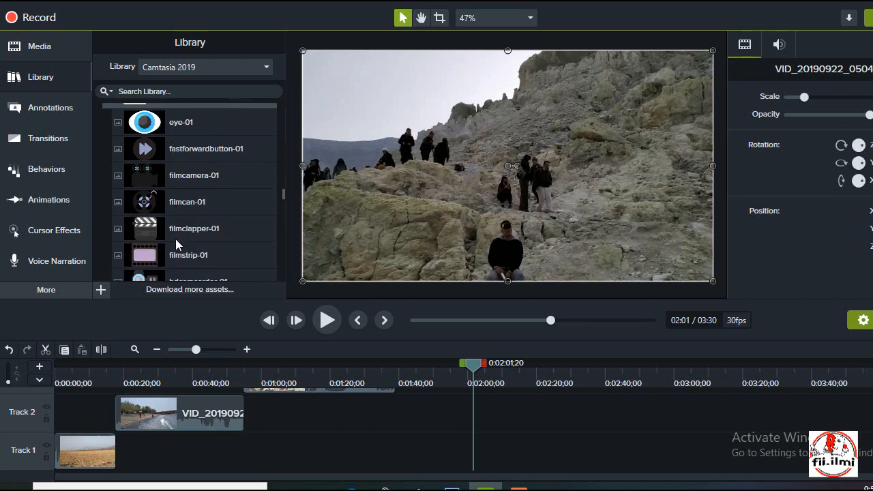
Add the filmclapper-01 icon from the library to Track 5, over the end of the first clip
scroll(175, 236, "up", 2)
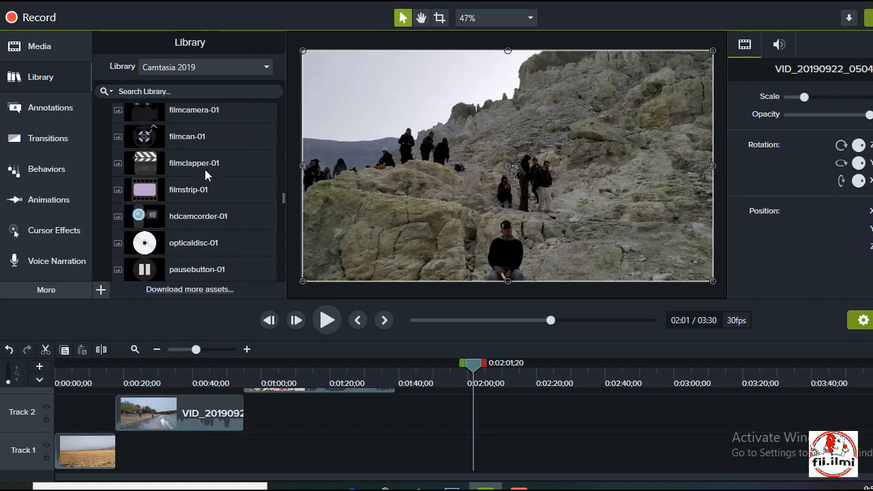
left_click_drag(205, 168, 165, 382)
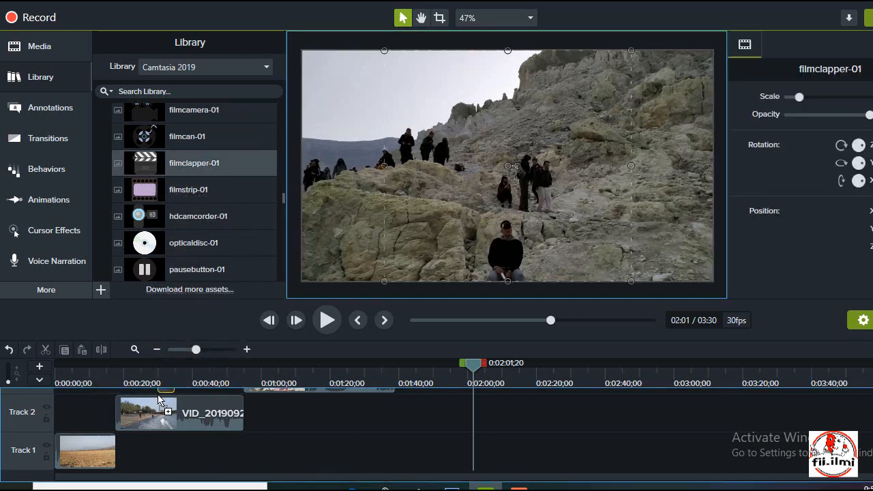
left_click_drag(284, 417, 103, 416)
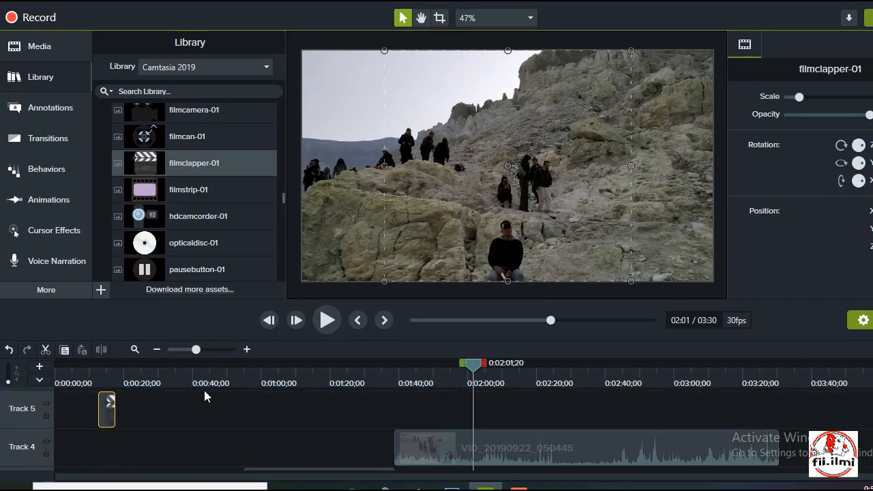
Show the frame at about 0:14 and shrink the filmclapper-01 icon into the upper-left corner of the video
left_click(85, 366)
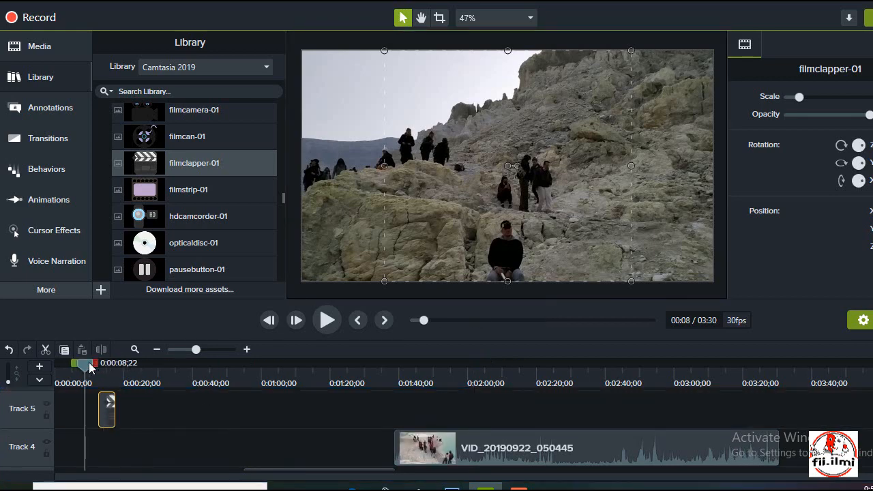
left_click_drag(88, 366, 106, 371)
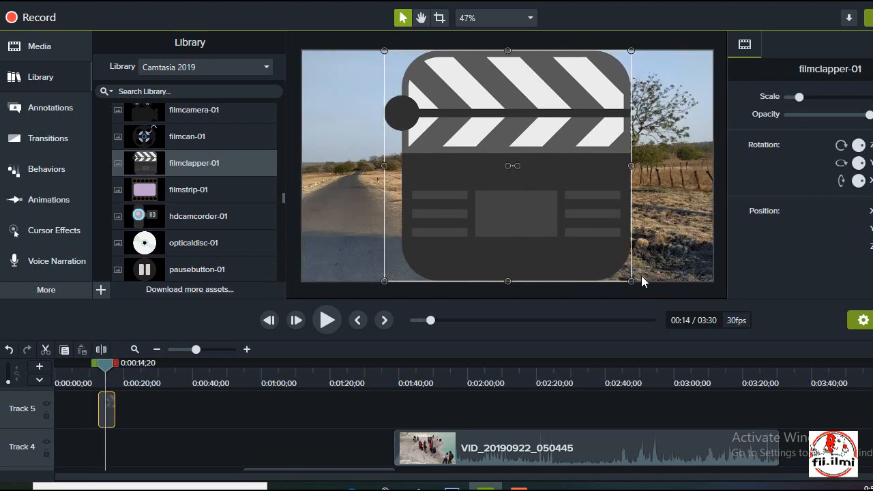
left_click_drag(631, 280, 341, 86)
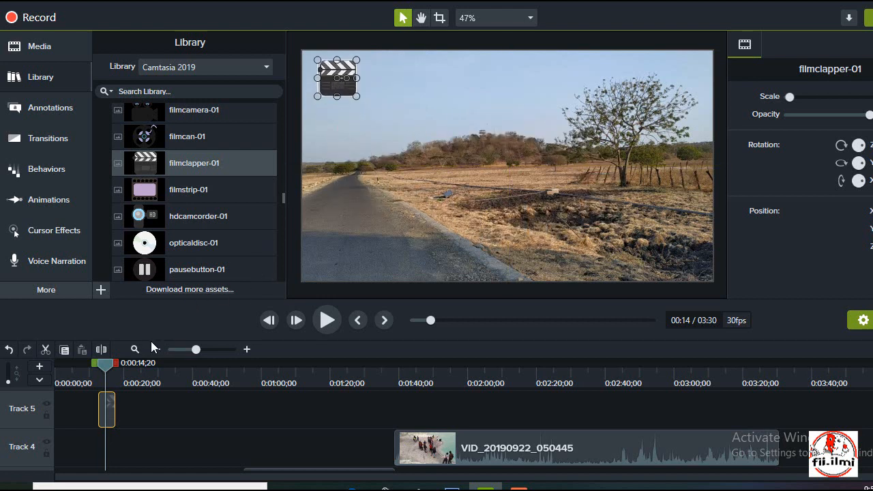
Preview the filmclapper-01 icon by playing to about 0:21, and delete it from Track 5
mouse_move(99, 375)
left_mouse_down()
mouse_move(43, 365)
mouse_move(89, 373)
left_mouse_up()
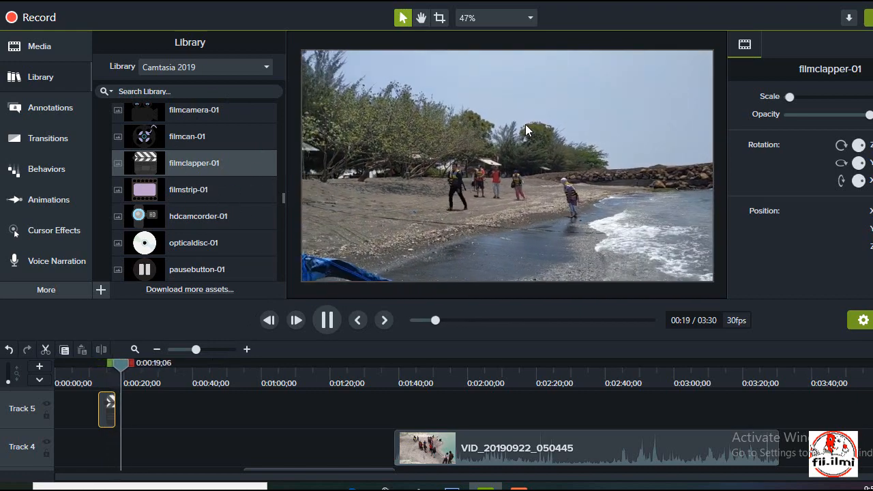
left_click(328, 321)
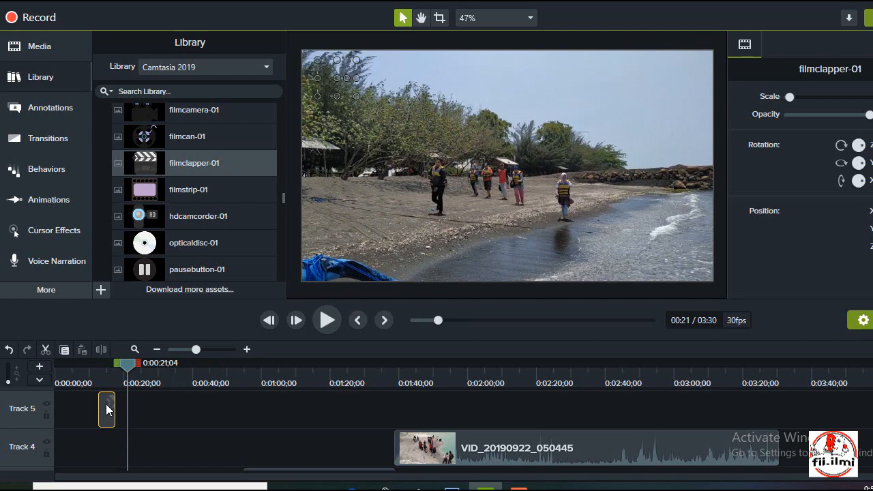
left_click_drag(128, 365, 92, 370)
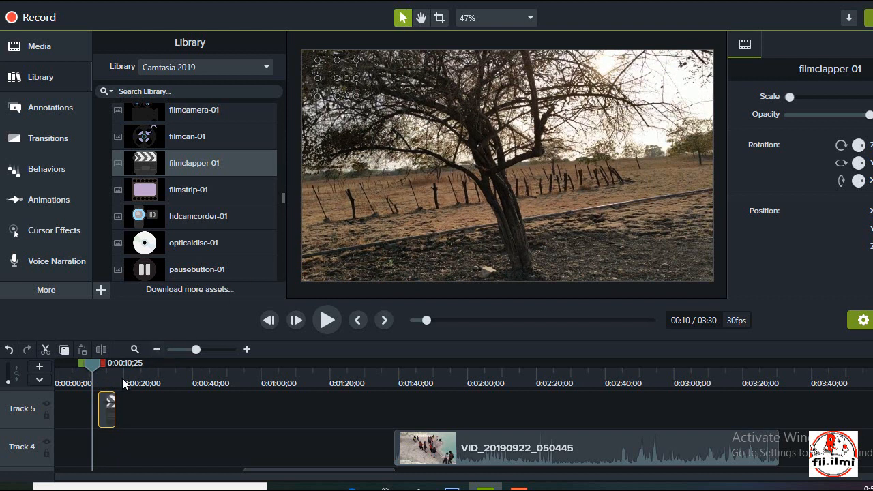
key("Delete")
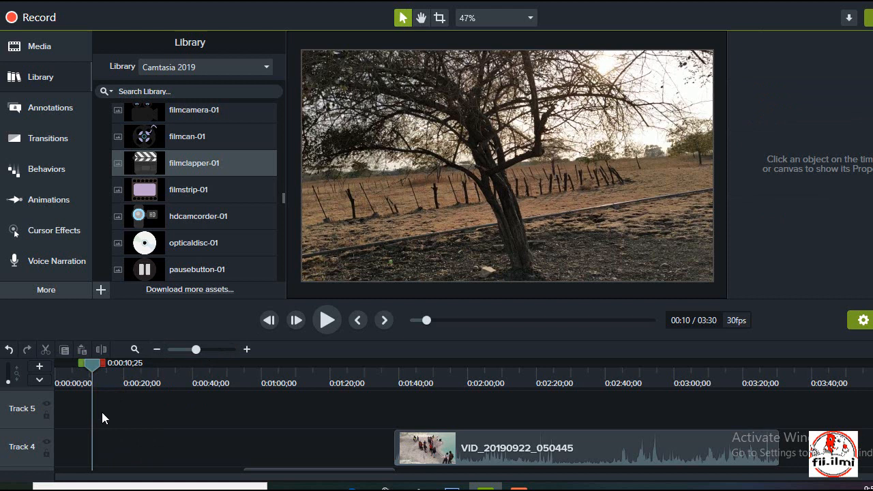
Look through the remaining Media icons in the library and open the Intros folder
scroll(168, 201, "down", 5)
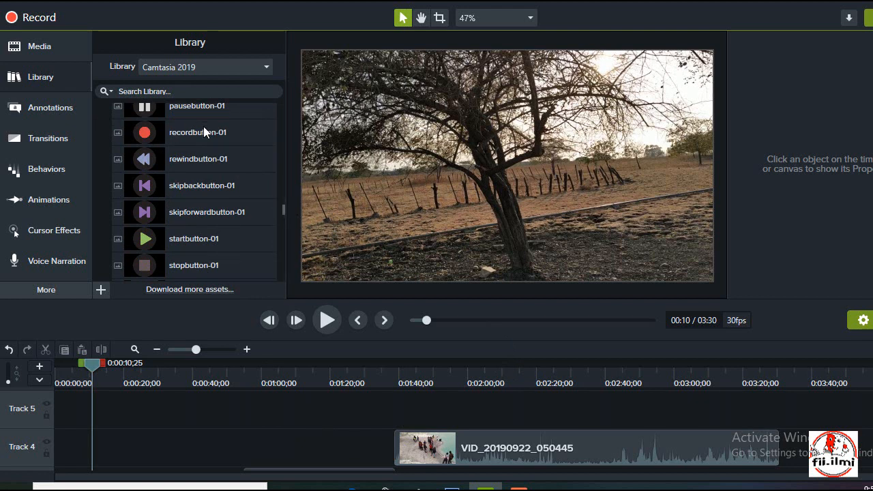
scroll(203, 137, "down", 12)
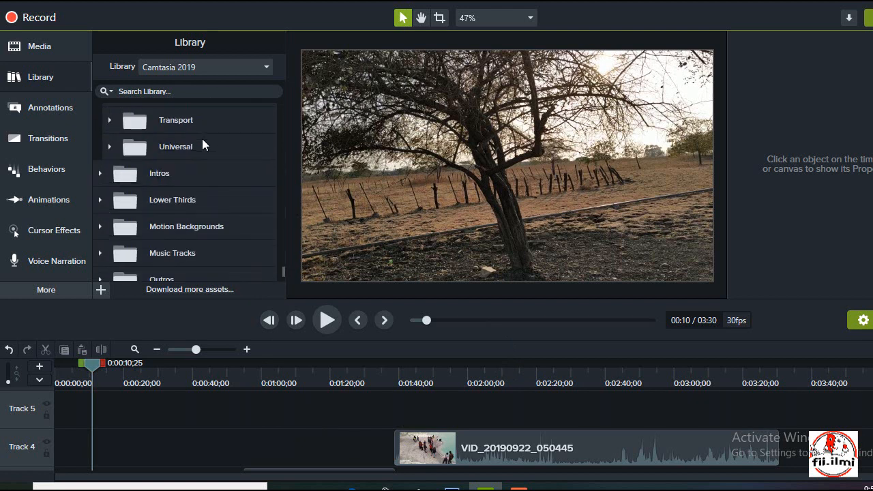
scroll(202, 138, "up", 2)
scroll(201, 142, "down", 3)
scroll(194, 143, "up", 1)
left_click(100, 174)
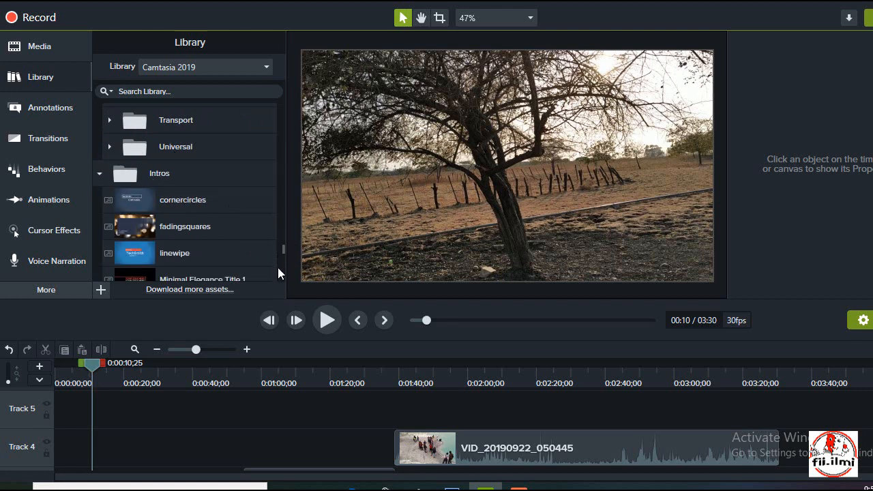
left_click_drag(279, 250, 280, 250)
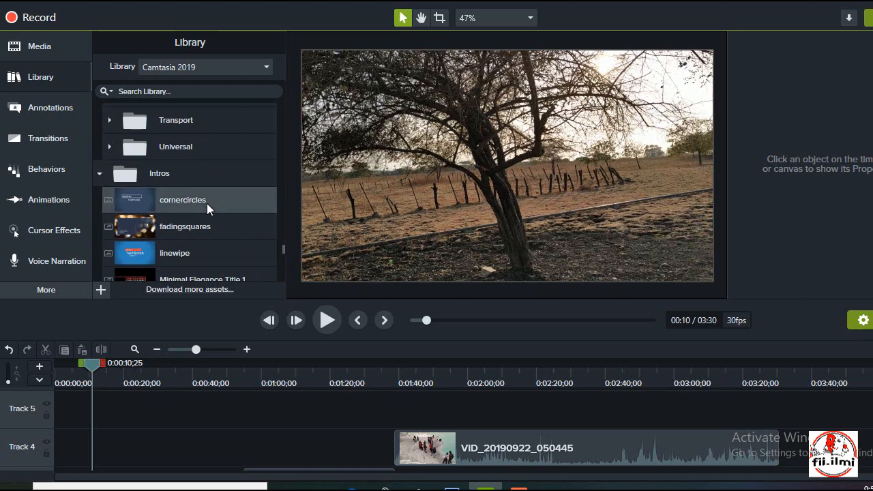
Return the playhead to the start of the timeline and delete the first clip from Track 1
left_click_drag(90, 369, 45, 364)
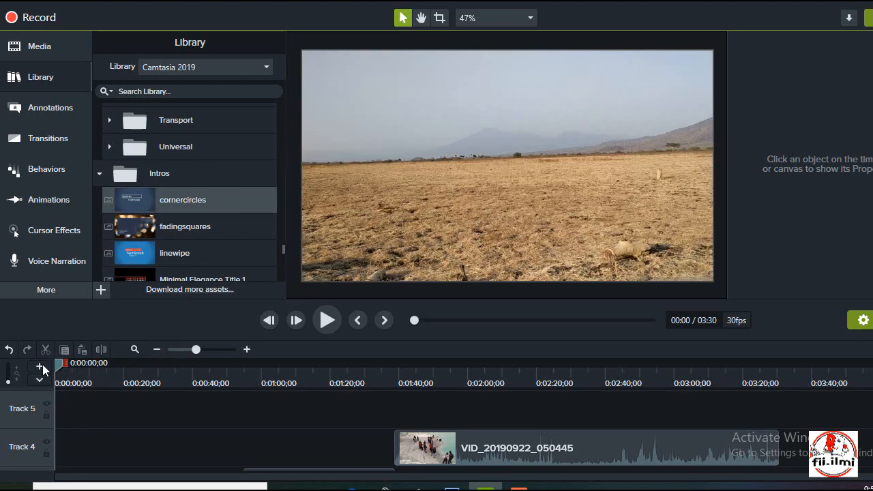
scroll(266, 450, "down", 3)
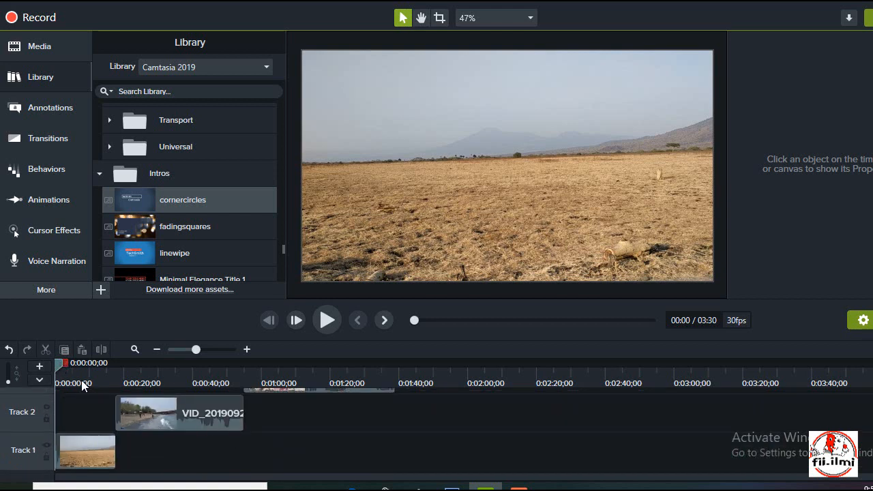
scroll(229, 405, "up", 3)
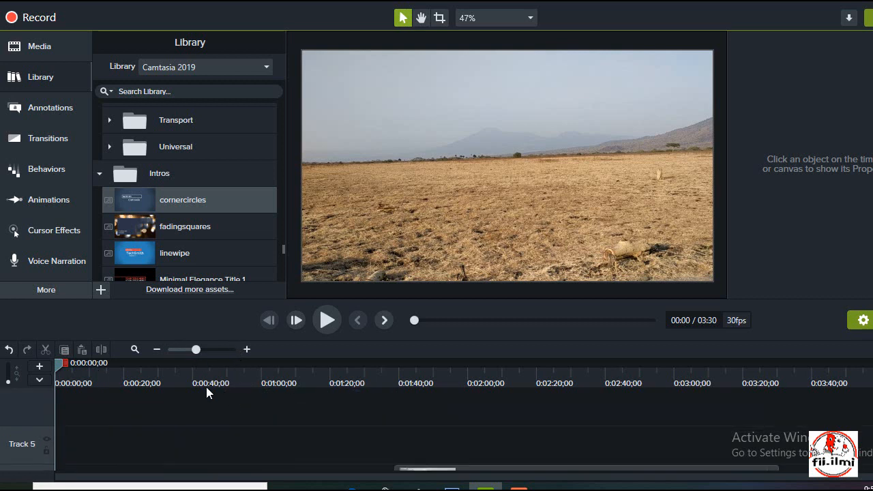
scroll(218, 410, "down", 3)
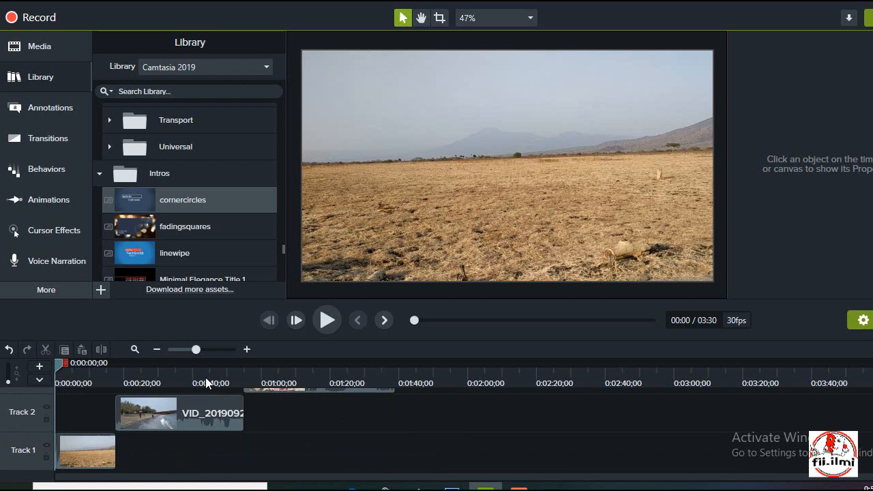
left_click(87, 454)
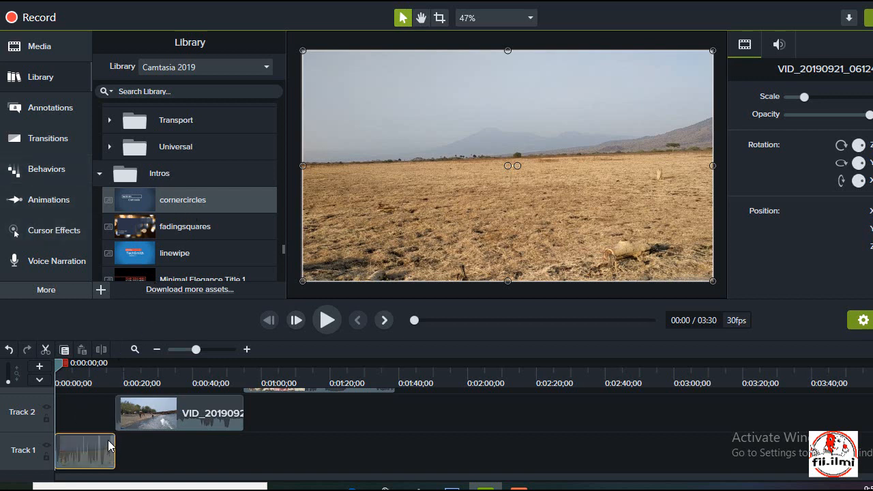
key("Delete")
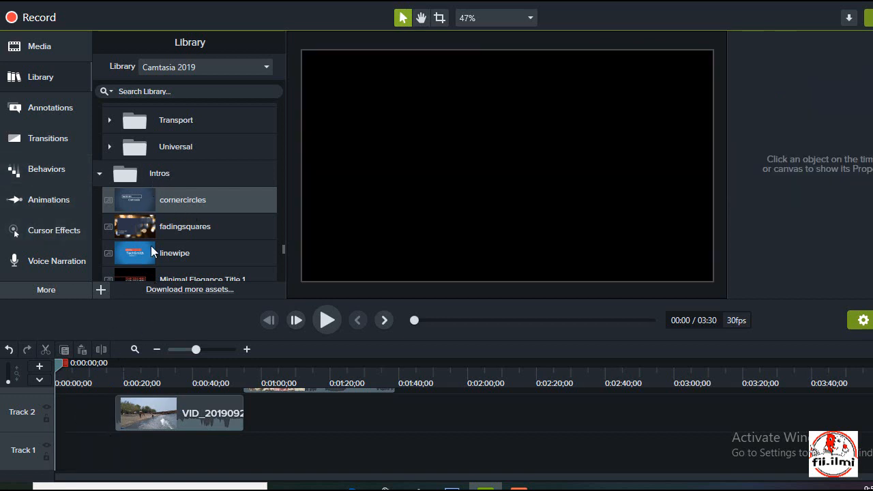
Browse the library intros and place redtrianglescroll at the very start of Track 1
scroll(171, 235, "down", 2)
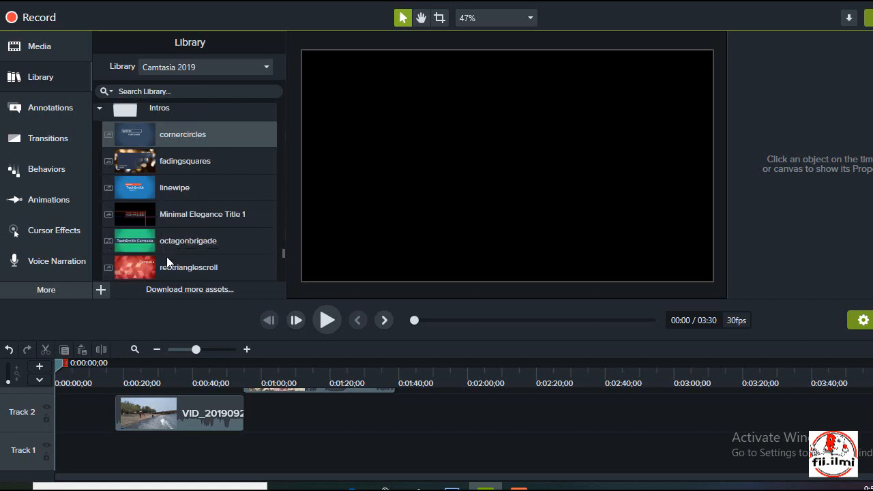
scroll(169, 262, "down", 1)
scroll(170, 260, "up", 2)
scroll(168, 205, "down", 1)
scroll(168, 234, "down", 2)
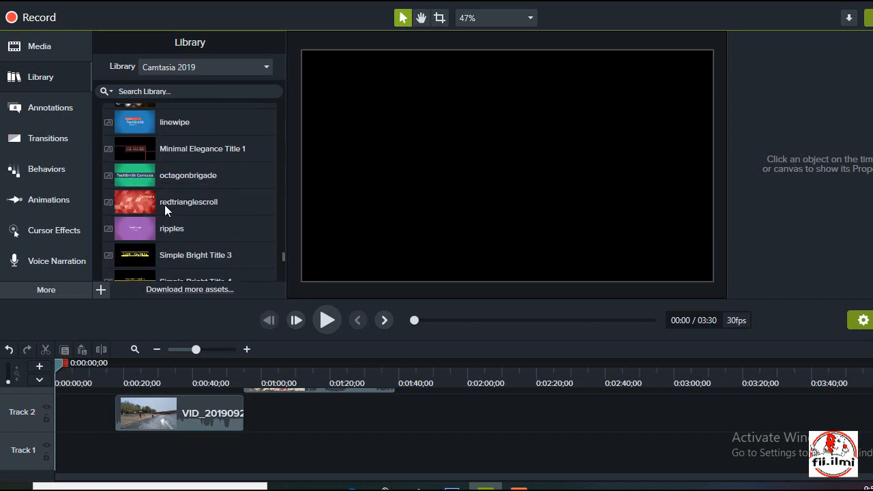
left_click_drag(165, 203, 90, 455)
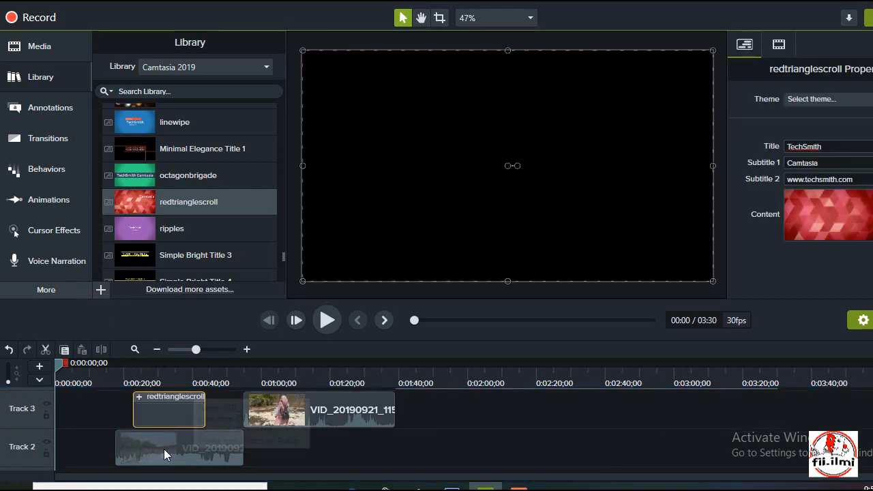
left_click(164, 449)
scroll(141, 435, "down", 1)
scroll(141, 435, "up", 1)
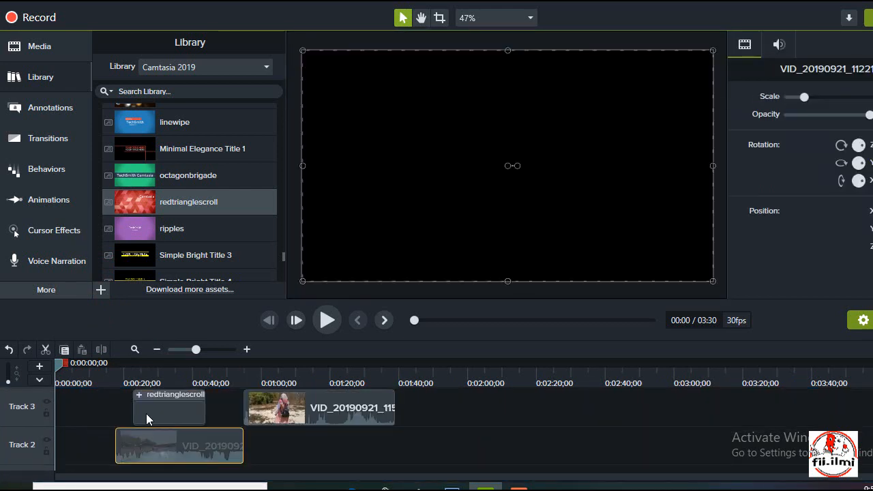
left_click_drag(145, 410, 84, 410)
left_click_drag(72, 464, 73, 471)
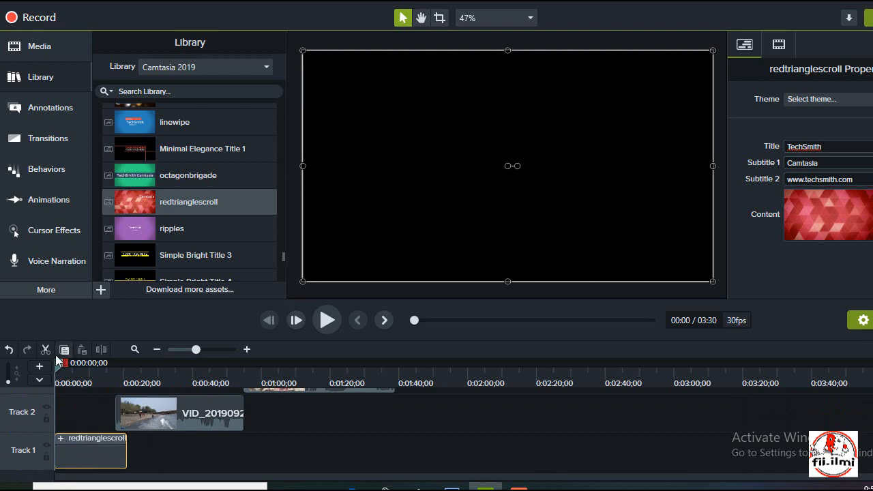
Preview the redtrianglescroll intro from the start to about 0:17 and delete it from Track 1
left_click(319, 318)
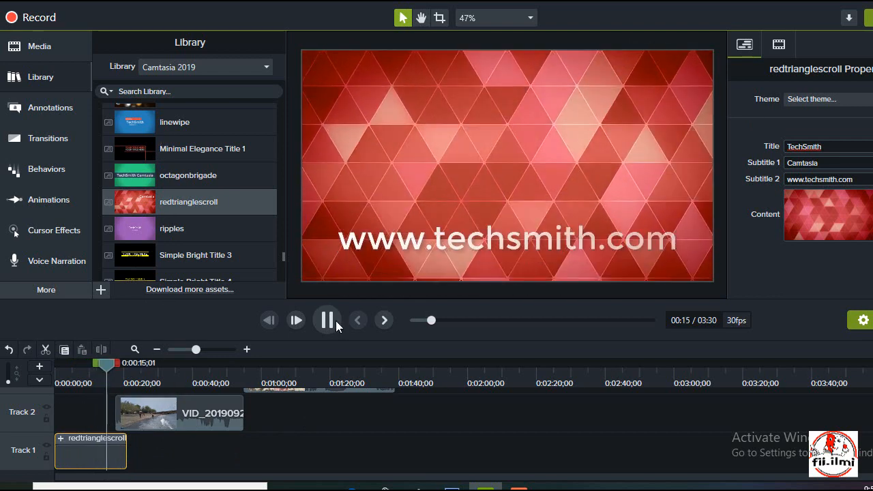
left_click(102, 456)
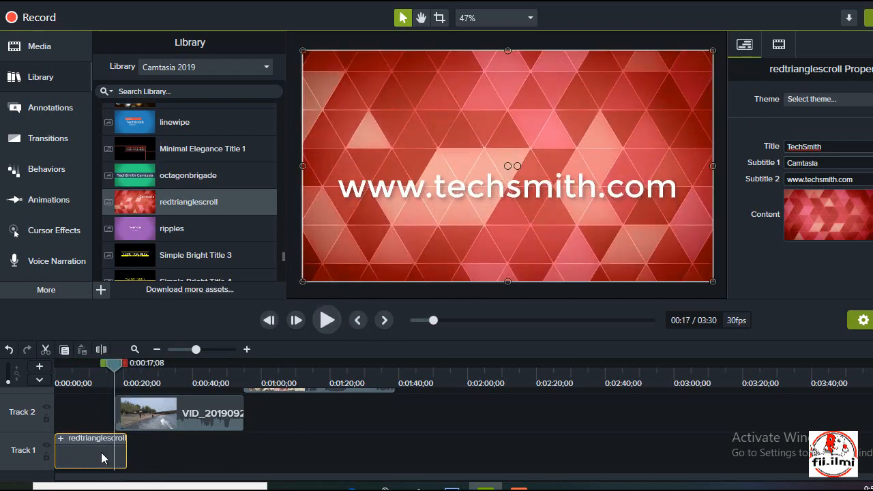
key("Delete")
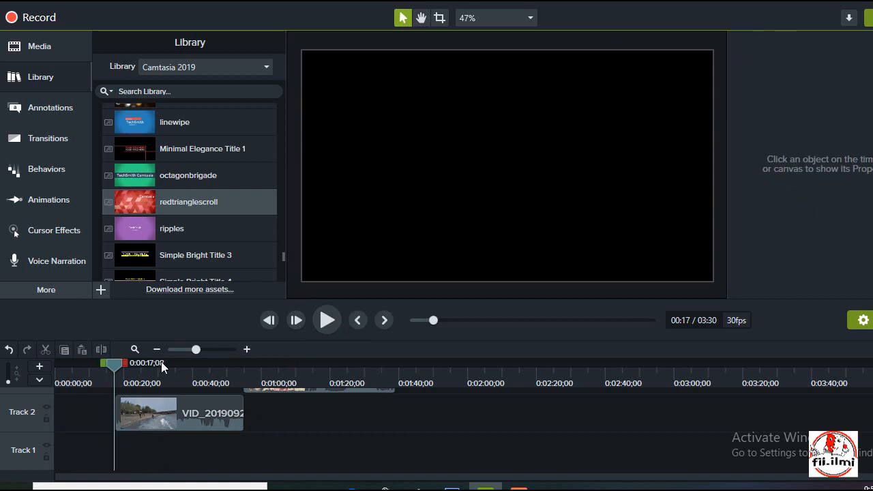
Look over the other library intros and place Minimal Elegance Title 1 at the start of Track 1
scroll(156, 206, "down", 8)
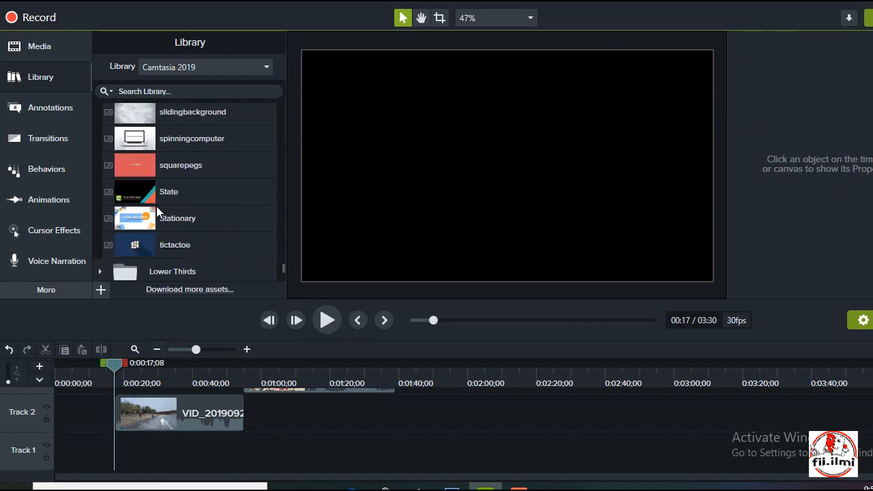
scroll(156, 212, "up", 1)
scroll(157, 206, "up", 4)
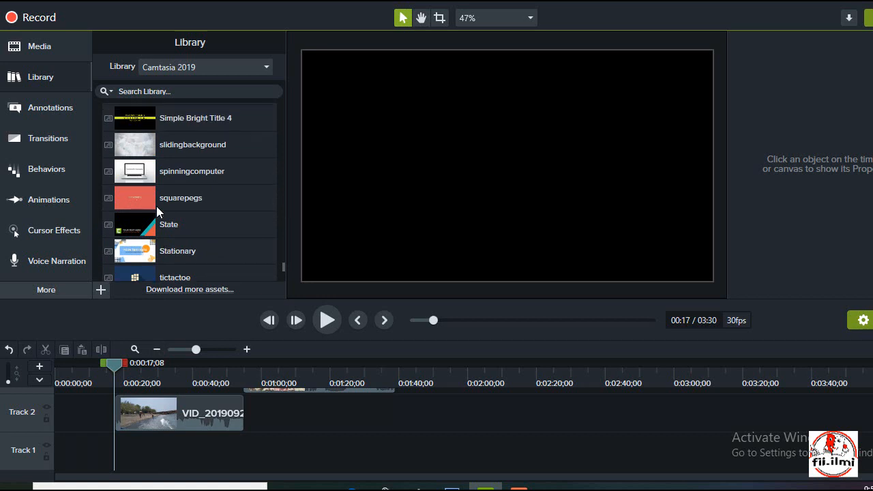
scroll(156, 206, "up", 4)
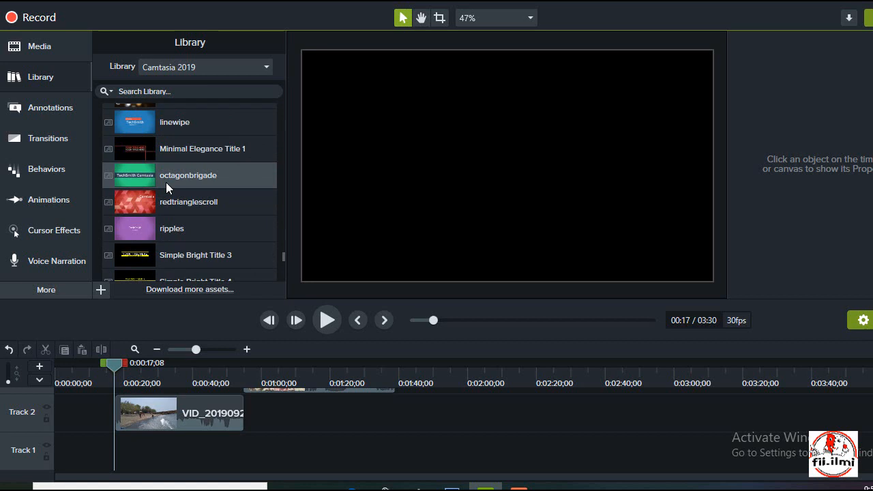
left_click_drag(183, 148, 59, 468)
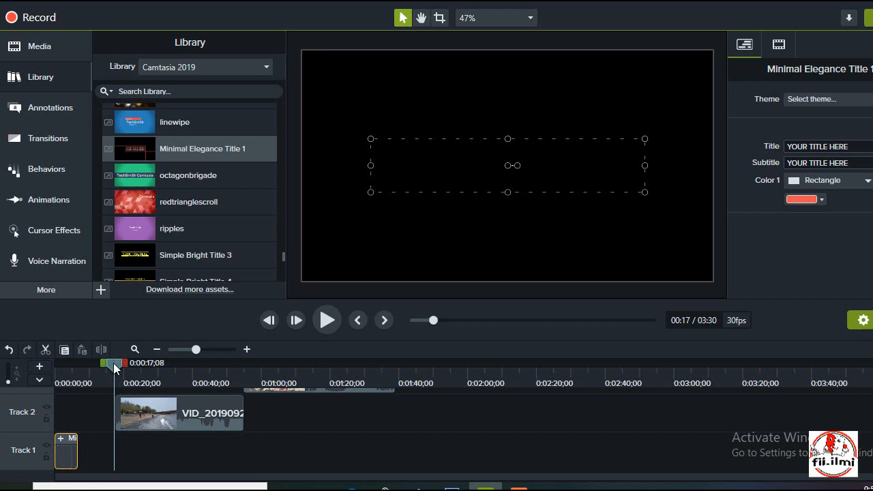
Preview the Minimal Elegance Title 1 intro from the start of the timeline to about 0:10
left_click_drag(113, 363, 13, 383)
left_click(314, 319)
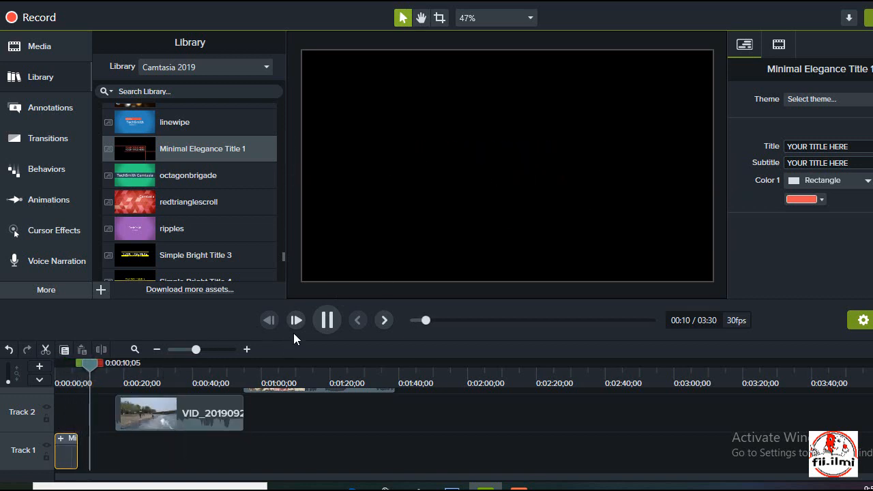
left_click(327, 320)
Move the Track 2 beach clip earlier so that it starts at the playhead, at 0:00:10;20
scroll(214, 410, "up", 1)
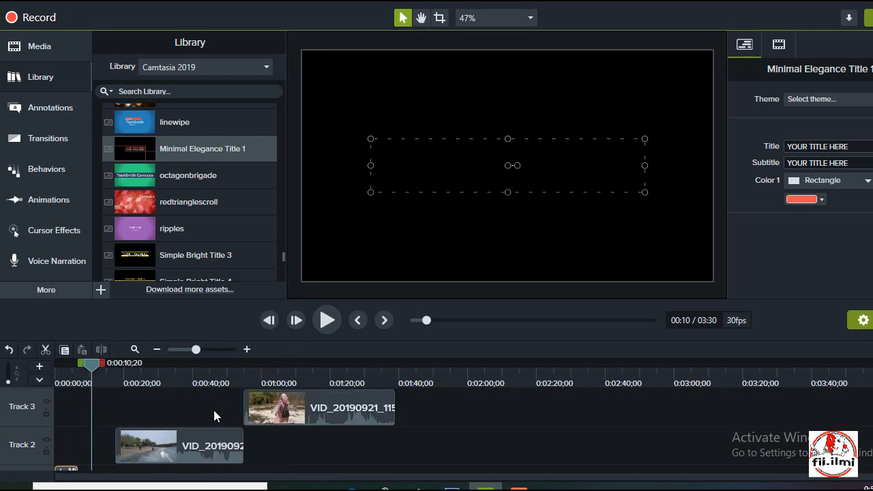
scroll(213, 410, "down", 1)
left_click(121, 416)
left_click_drag(115, 414, 95, 416)
left_click_drag(175, 410, 152, 414)
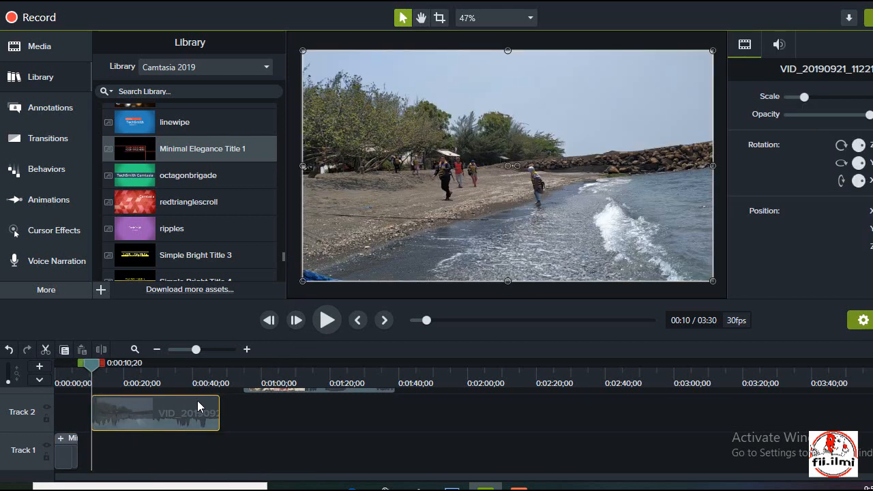
Move the Track 2 beach clip so it starts where the Track 1 title ends, and extend its end to the next clip's start
left_click_drag(219, 412, 243, 413)
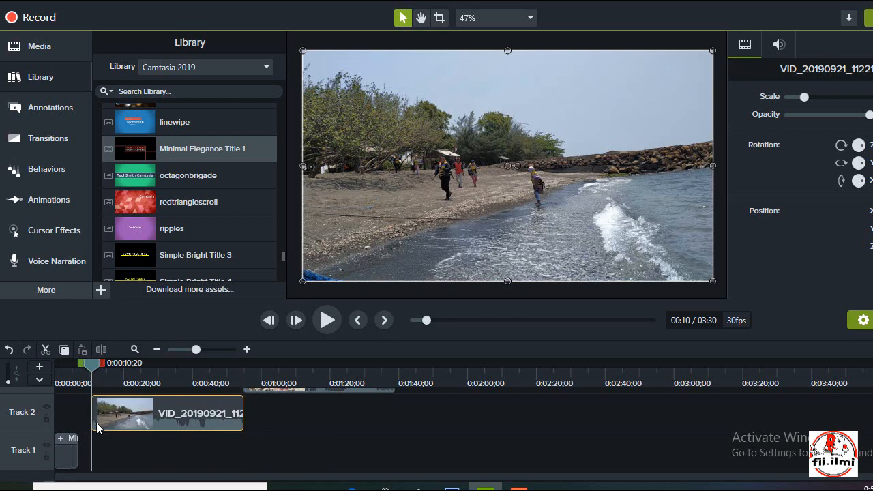
mouse_move(100, 419)
left_mouse_down()
mouse_move(98, 402)
mouse_move(101, 421)
mouse_move(88, 422)
left_mouse_up()
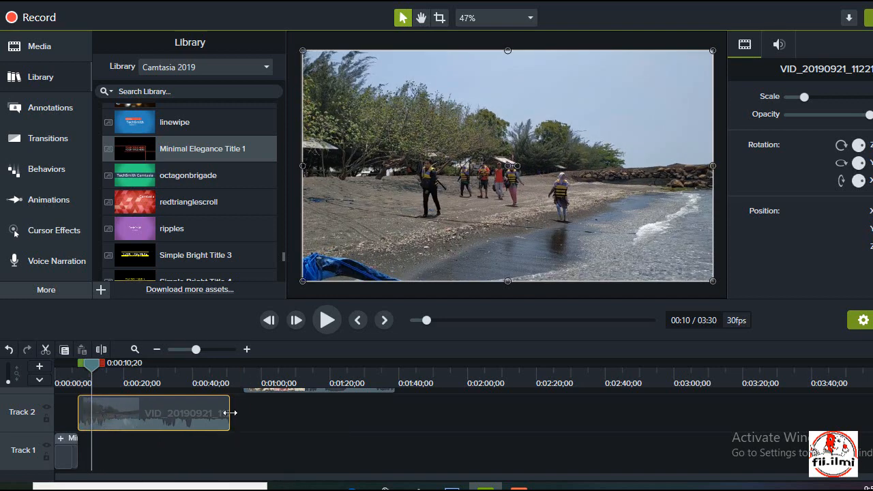
left_click_drag(229, 415, 248, 413)
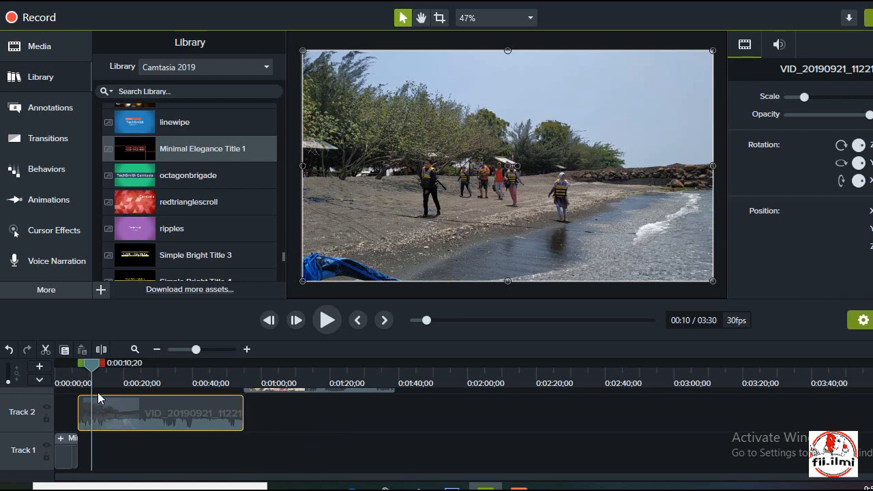
Show the Minimal Elegance Title 1 intro at 0:00:05;05 and set its title text to MY TRIP
left_click(58, 375)
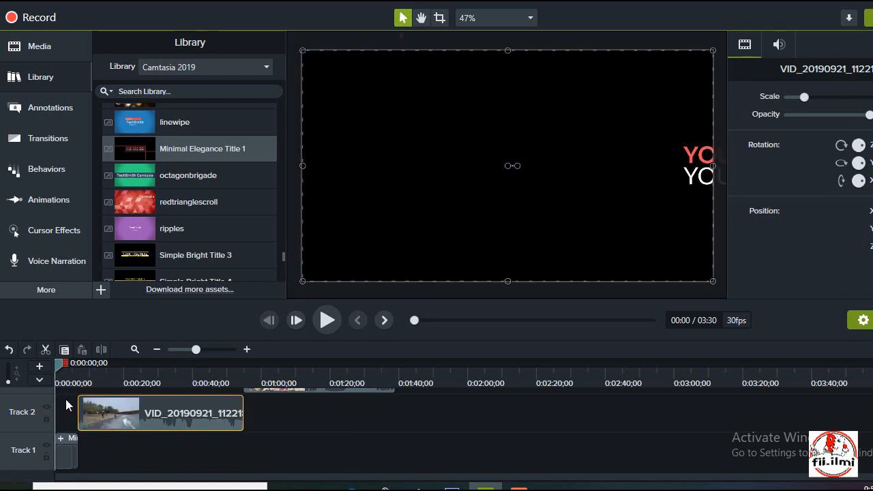
mouse_move(60, 361)
left_mouse_down()
mouse_move(79, 369)
mouse_move(72, 364)
left_mouse_up()
left_click(556, 154)
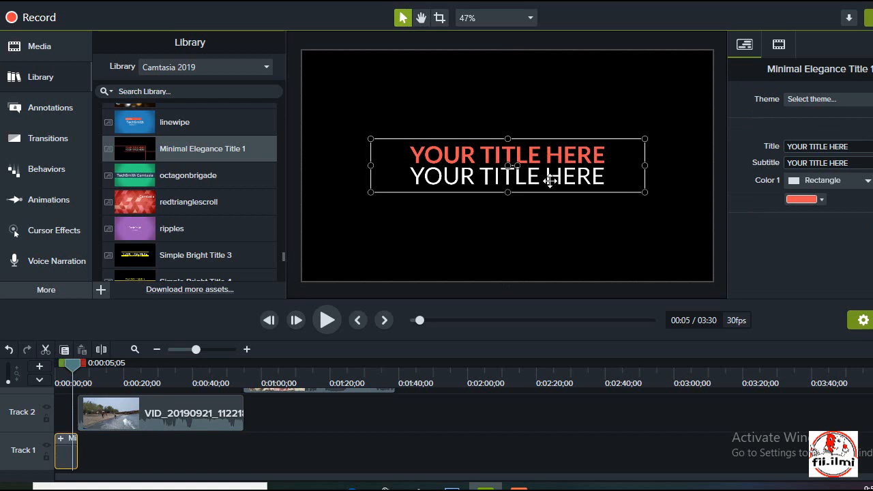
left_click(625, 220)
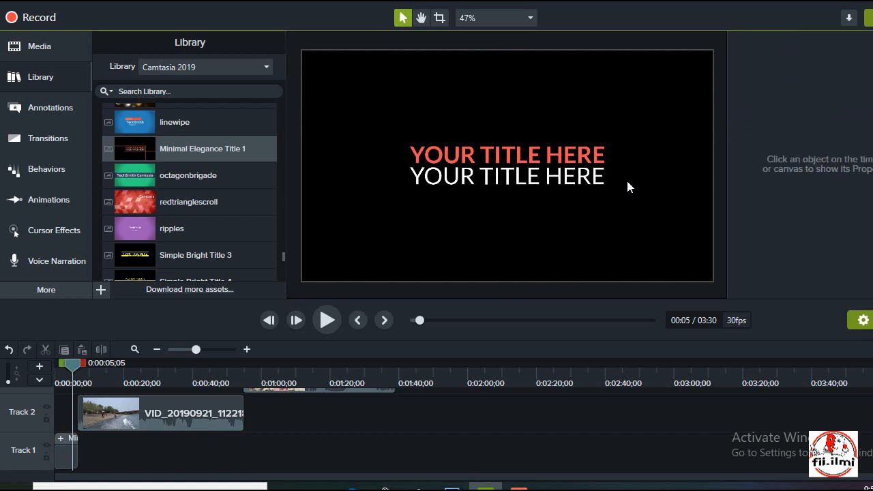
left_click(537, 166)
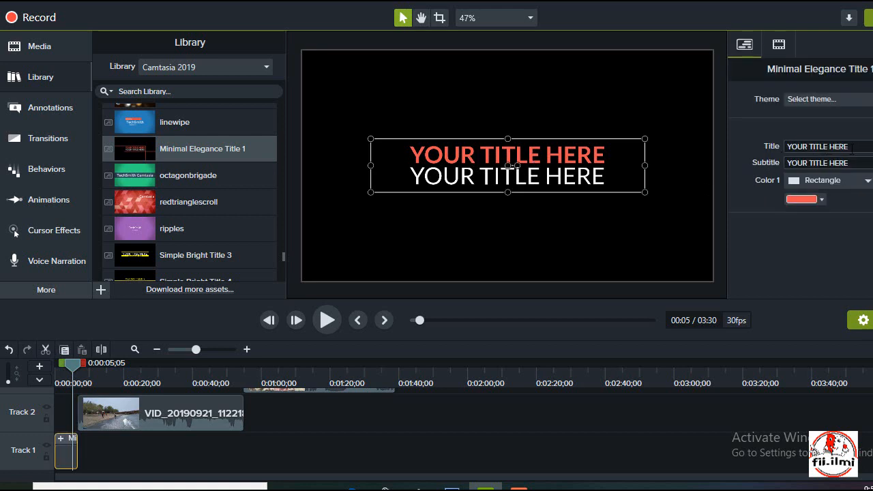
left_click(856, 148)
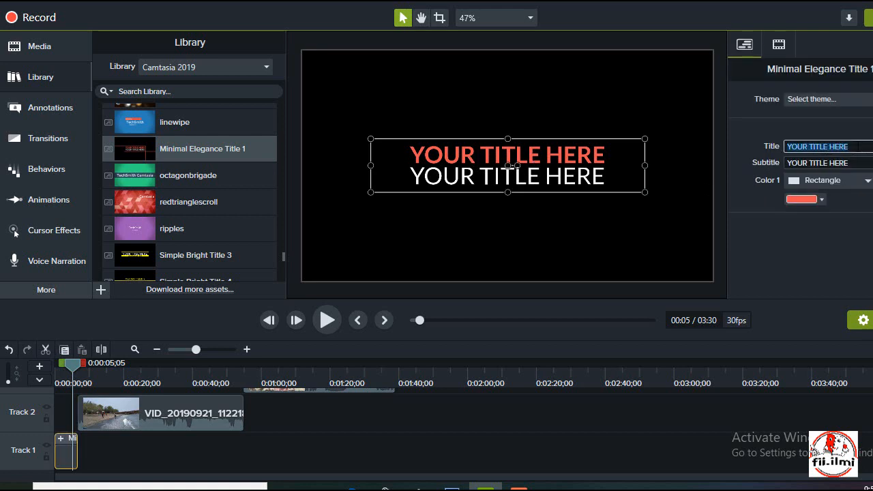
key("BackSpace")
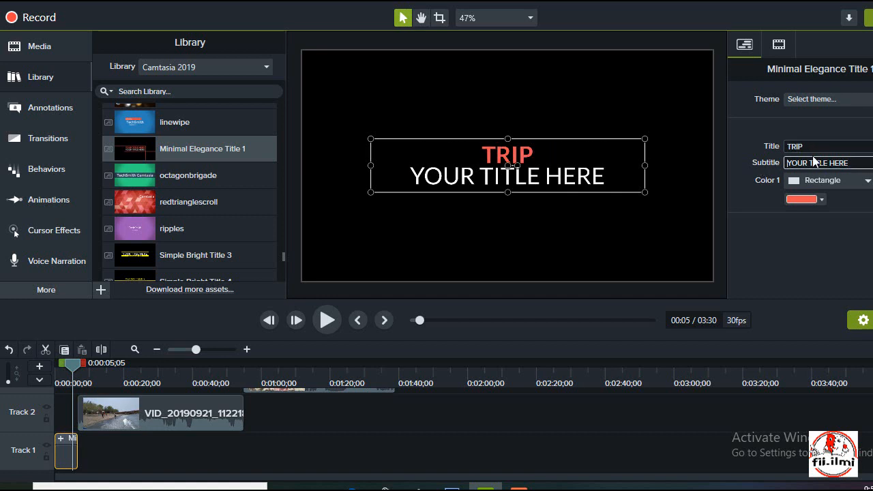
double_click(787, 146)
type("M")
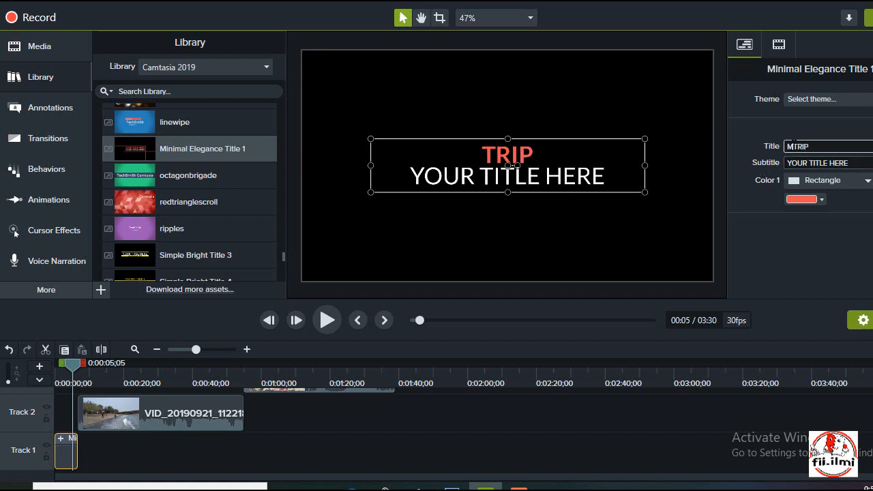
type("Y")
Set the intro's subtitle to MOMENTS and keep Rectangle as its Color 1 shape
left_click(803, 162)
left_click_drag(801, 161, 851, 175)
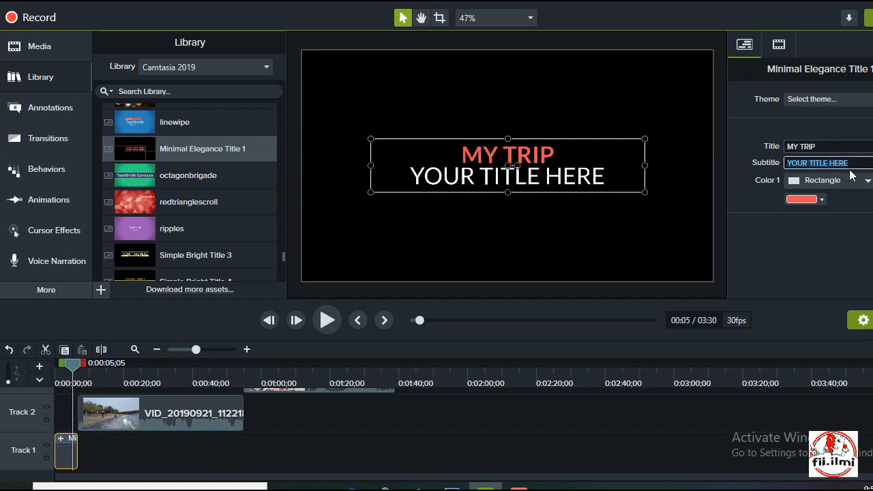
type("MOMENTS")
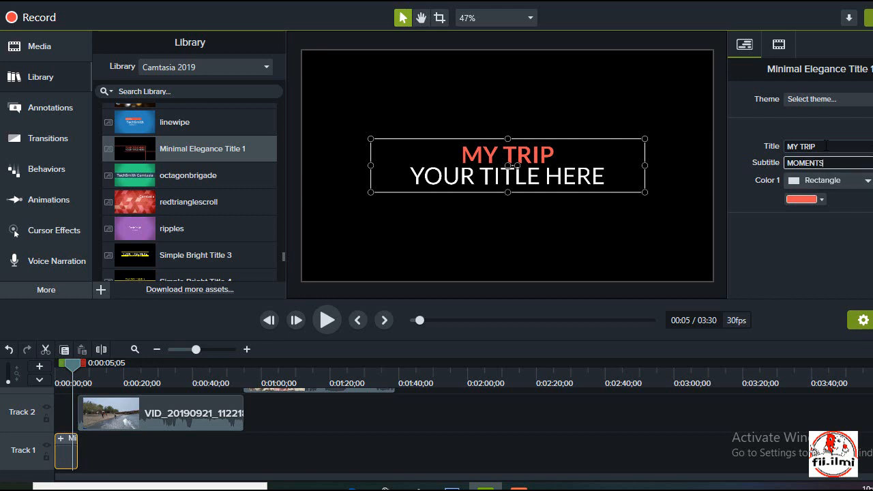
key("Return")
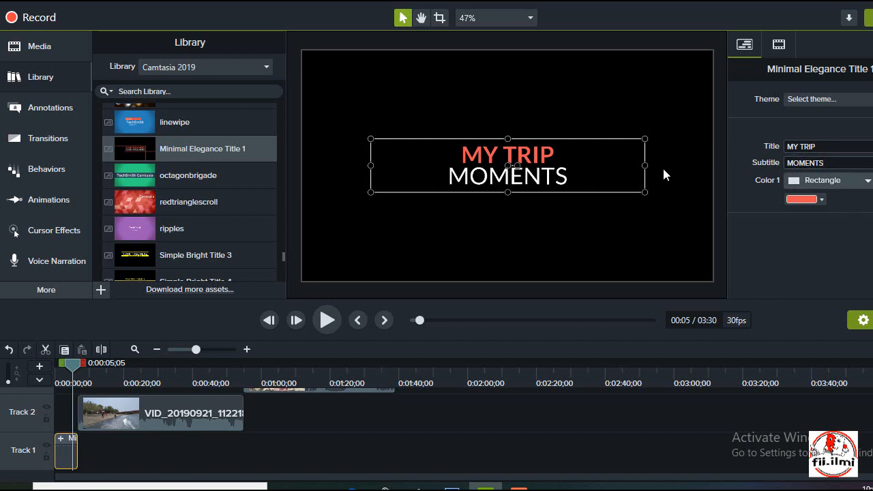
left_click(869, 181)
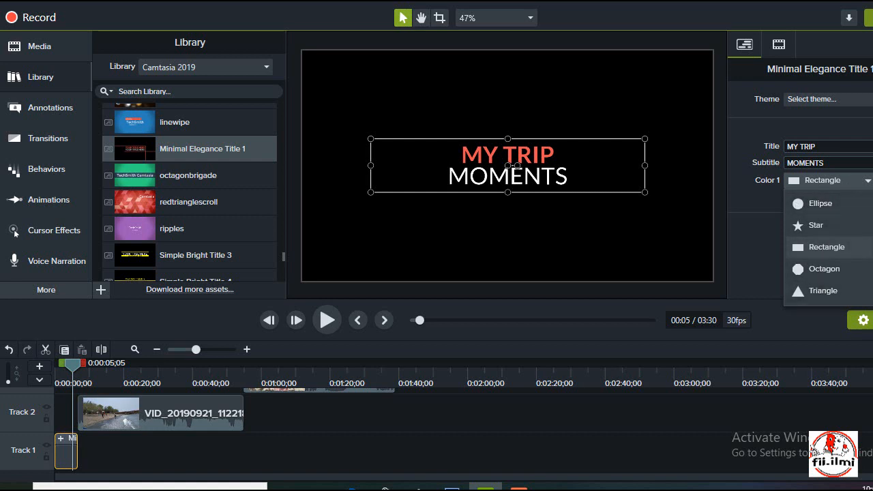
left_click(866, 247)
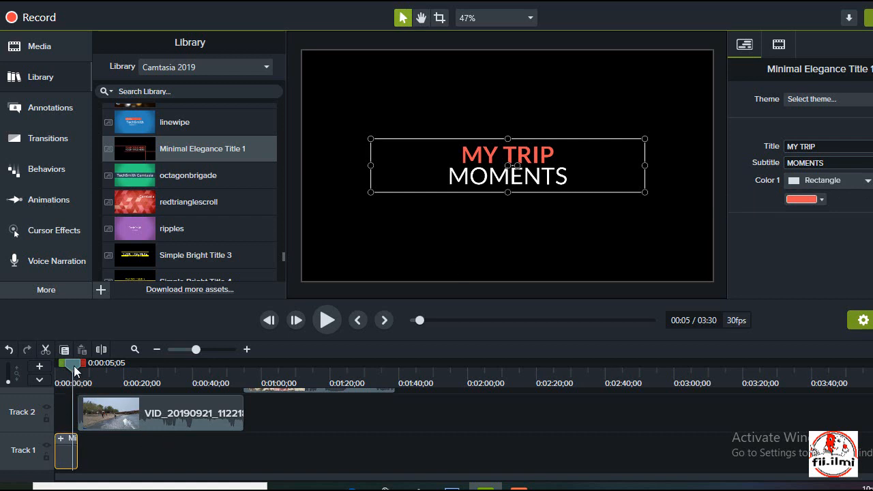
Preview the customized intro and the beach clip from the timeline start to about 0:14, and return the playhead to the start
left_click_drag(74, 368, 1, 380)
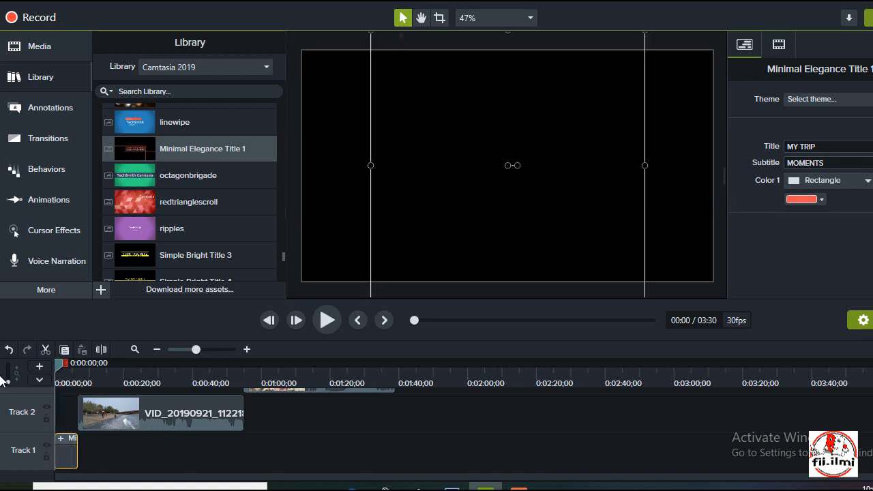
left_click(327, 319)
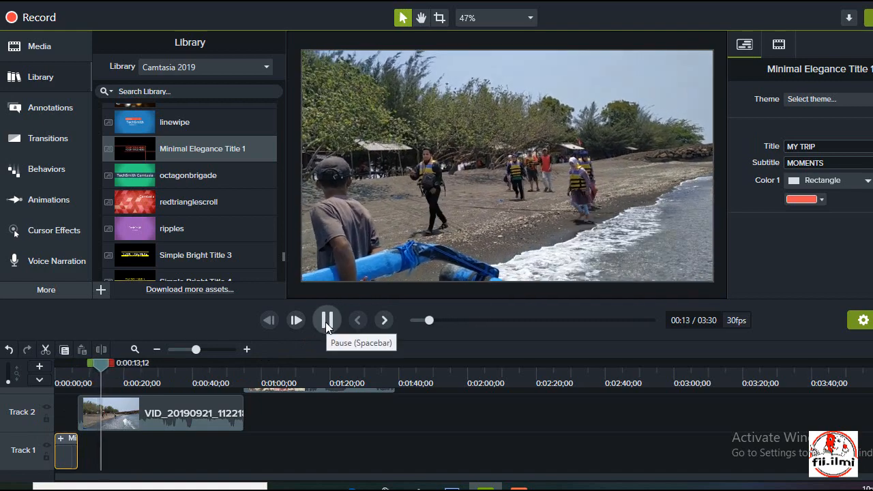
left_click(311, 321)
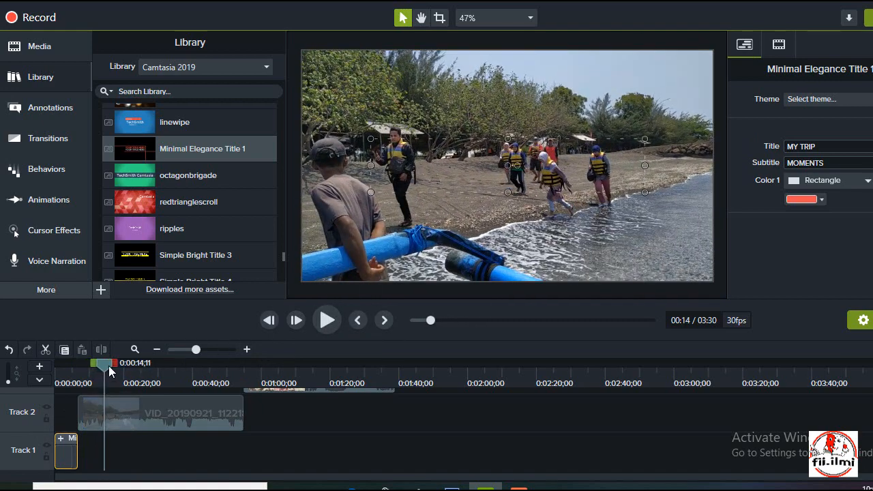
left_click_drag(109, 370, 27, 383)
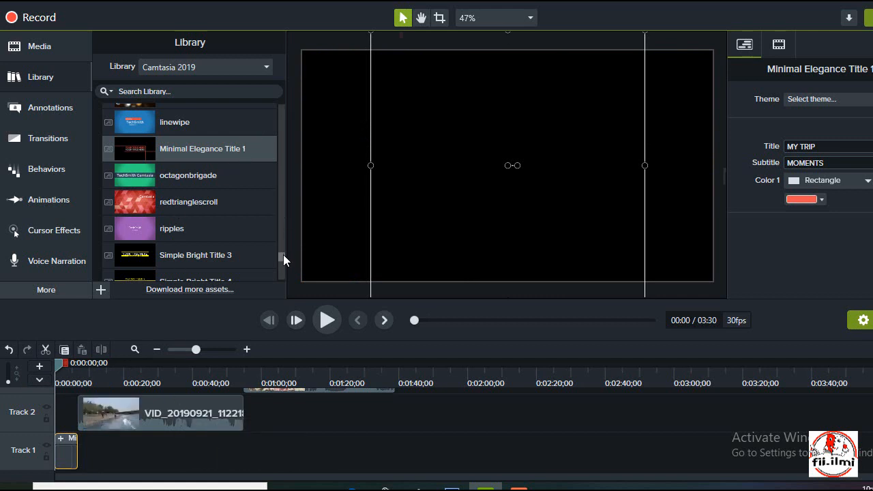
Look through the Music Tracks folder of the Camtasia 2019 library for a background song
left_click_drag(283, 255, 282, 273)
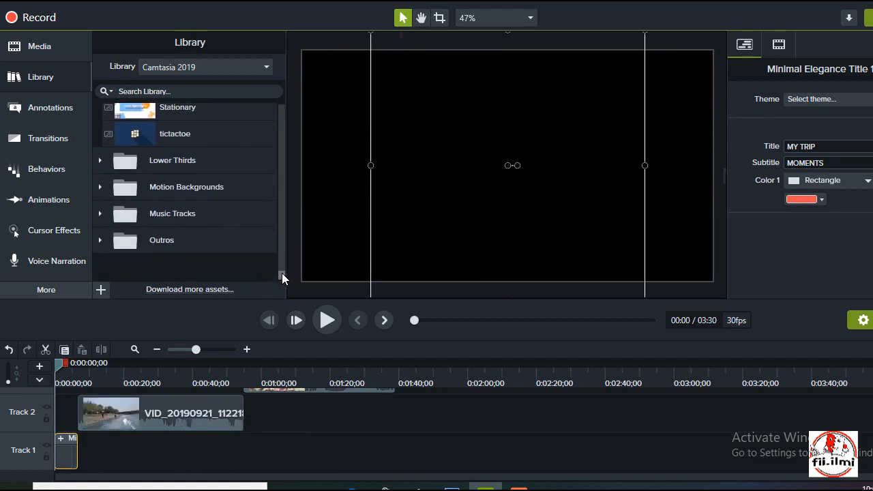
left_click(100, 214)
scroll(221, 220, "down", 2)
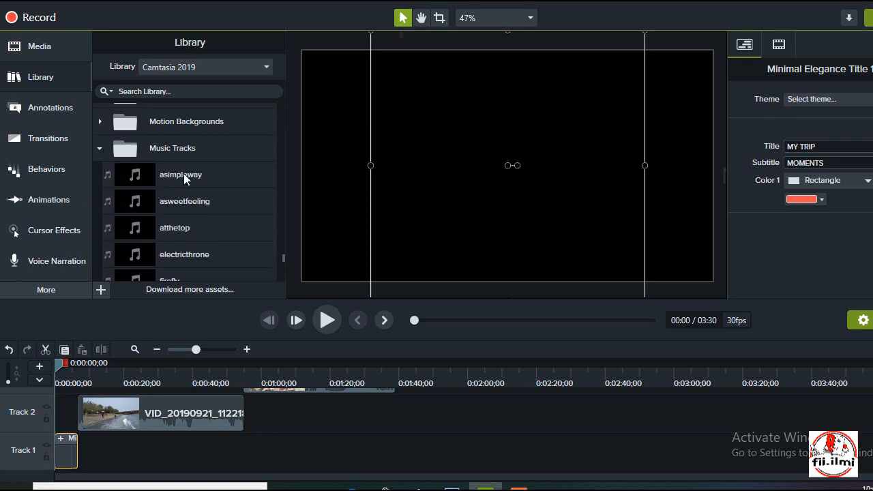
scroll(185, 238, "down", 2)
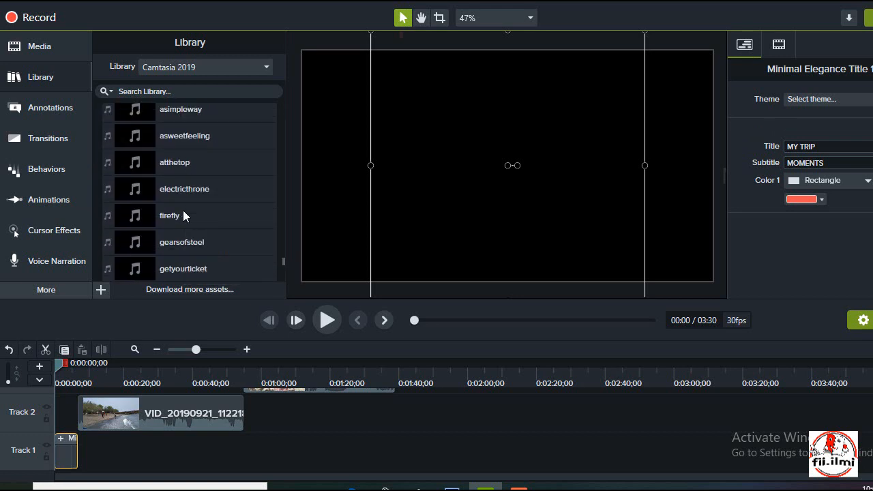
scroll(181, 195, "down", 5)
scroll(182, 195, "up", 5)
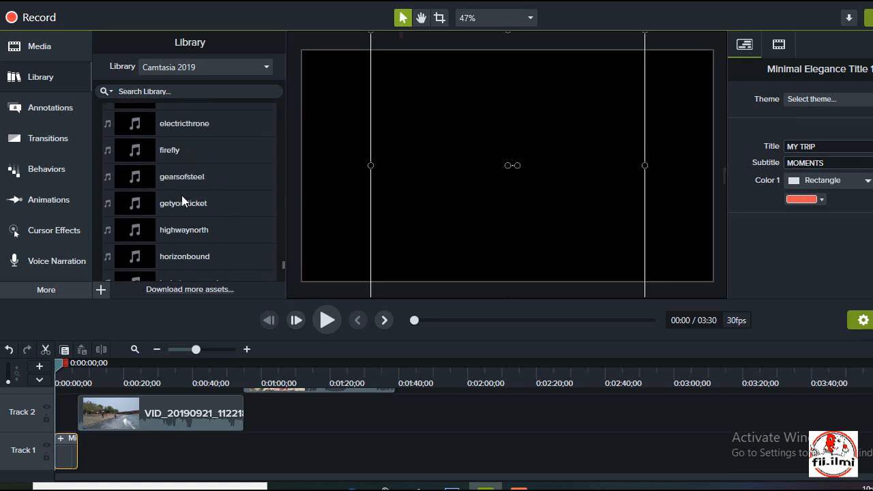
scroll(179, 166, "up", 3)
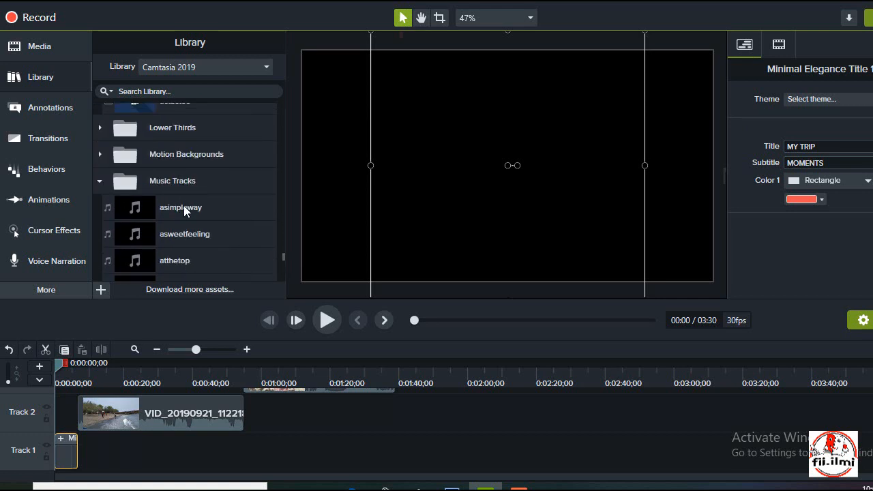
scroll(183, 205, "down", 1)
scroll(183, 206, "down", 2)
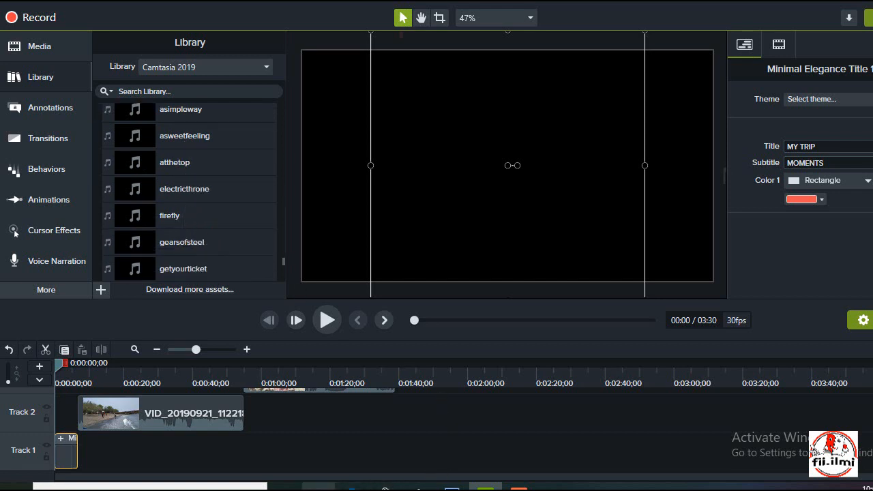
Switch to File Explorer and try to bring the safety net audio file from the Videos folder onto the timeline
mouse_move(318, 487)
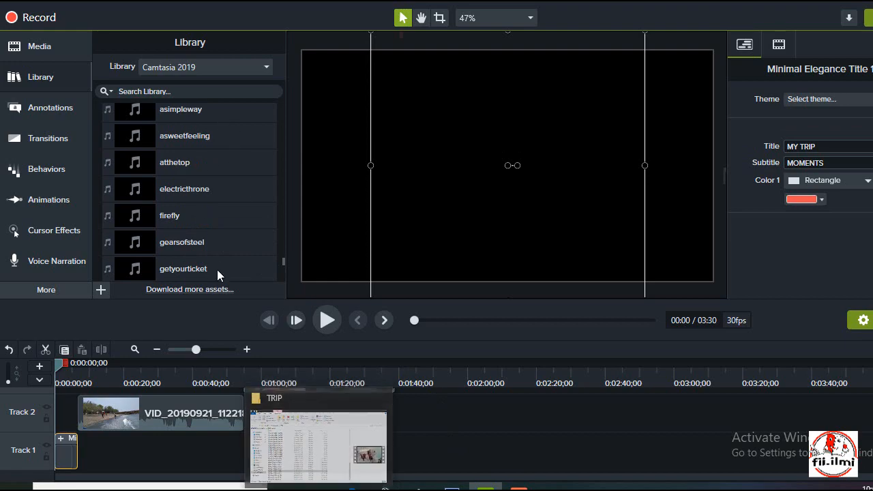
left_click(319, 487)
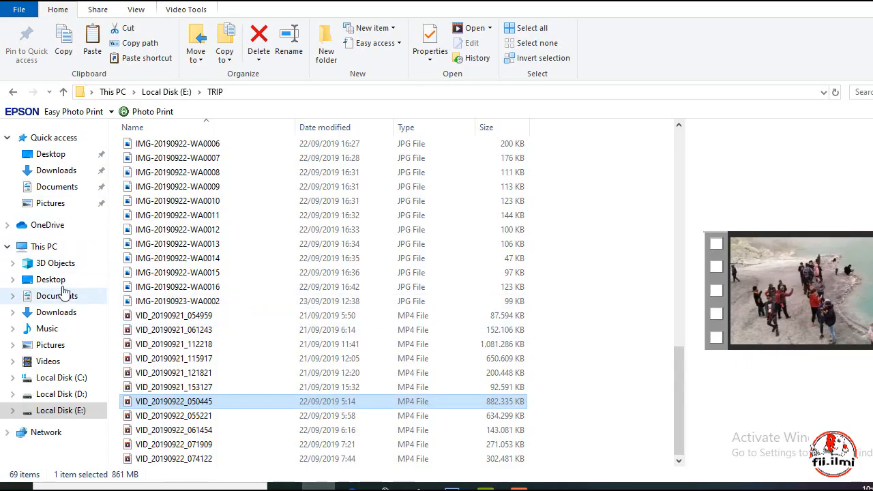
left_click(59, 361)
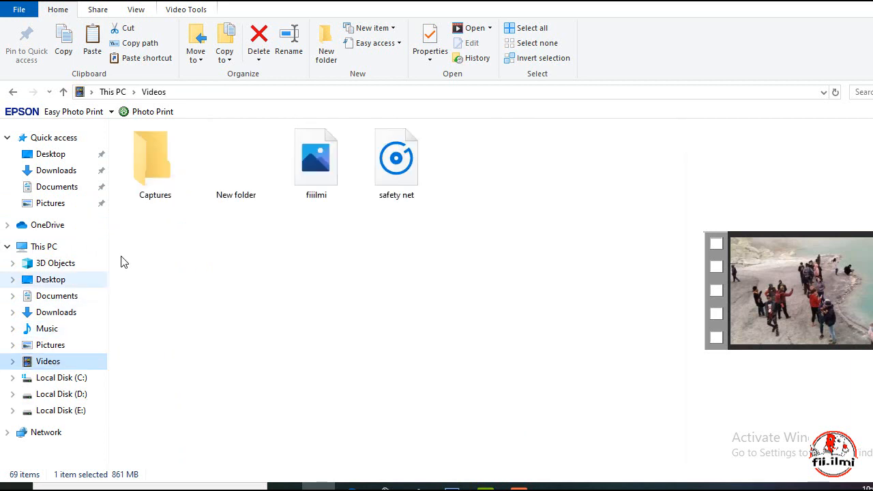
left_click(419, 191)
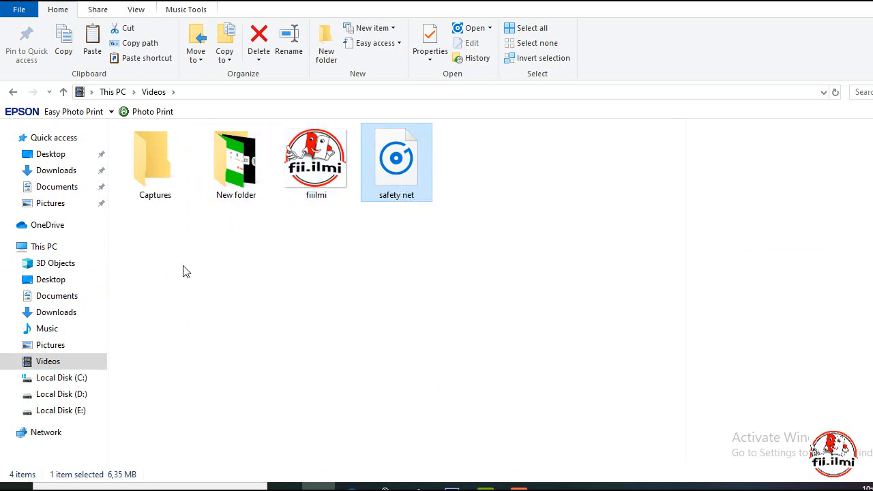
left_click_drag(400, 195, 81, 395)
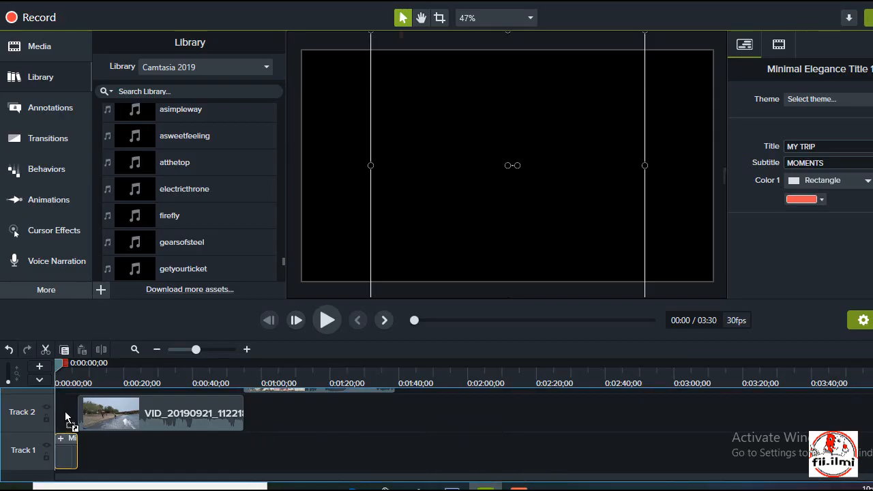
left_click_drag(395, 487, 488, 489)
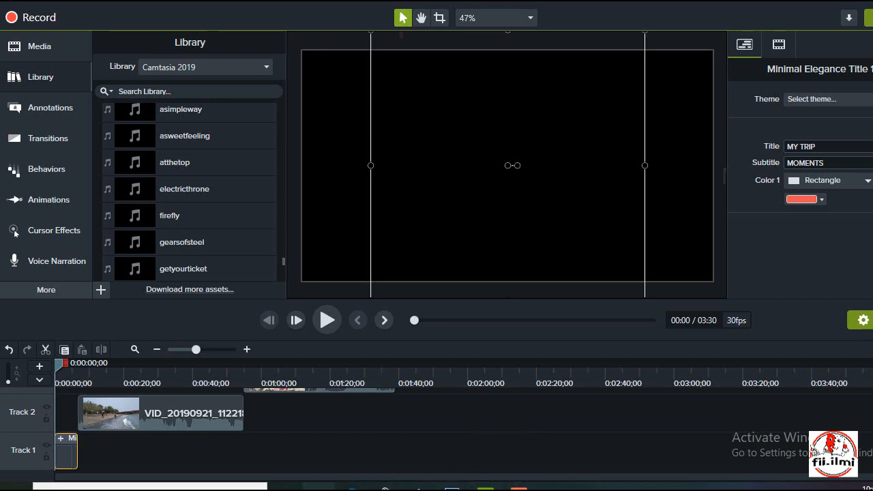
left_click(319, 487)
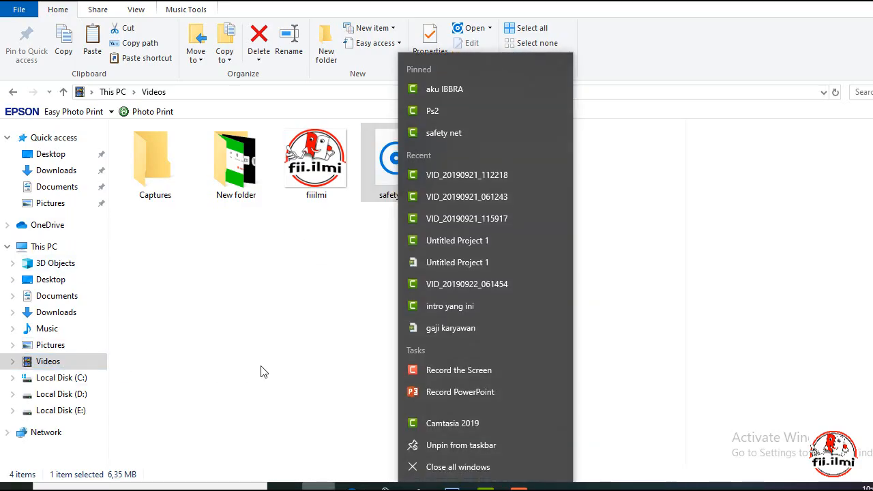
left_click(263, 372)
In File Explorer, open the intro folder inside BAHAN PREMIERE VIDEO & AUDIO on Local Disk (D:)
left_click(65, 396)
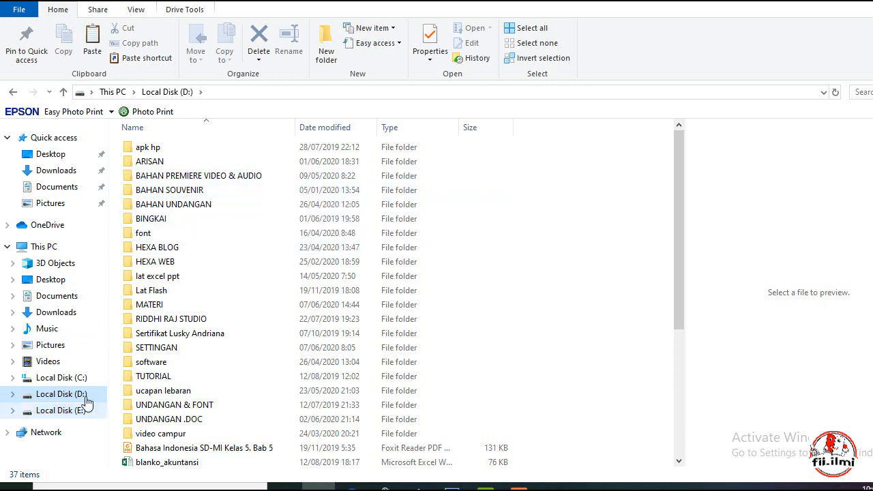
double_click(183, 176)
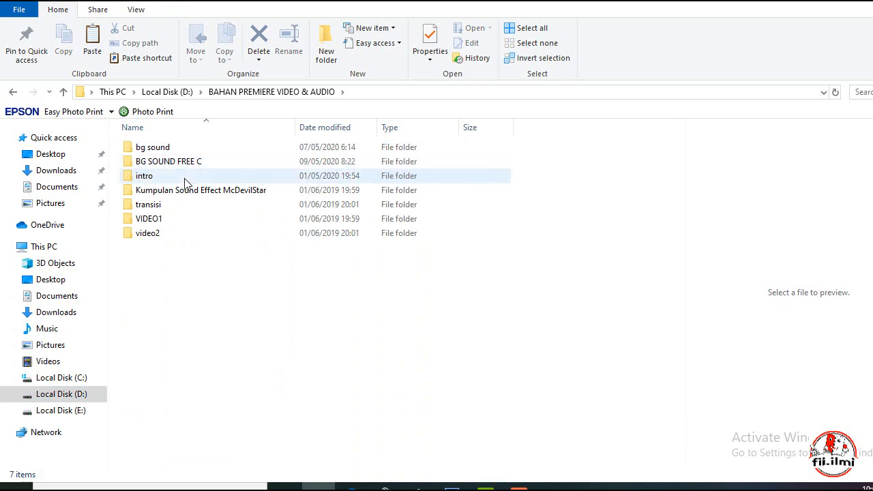
double_click(184, 176)
left_click(282, 326)
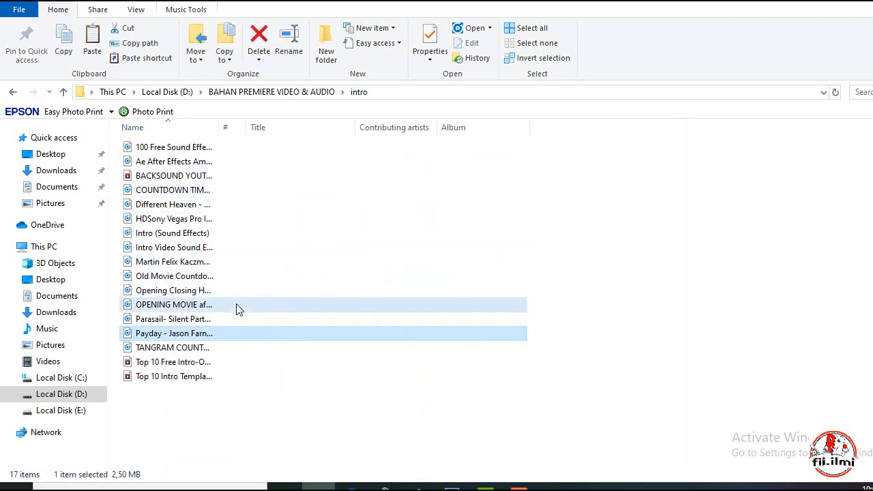
Add the OPENING MOVIE audio file to a new track above Track 4 in Camtasia, starting at the beginning of the timeline
left_click(289, 308)
left_click_drag(289, 309, 144, 404)
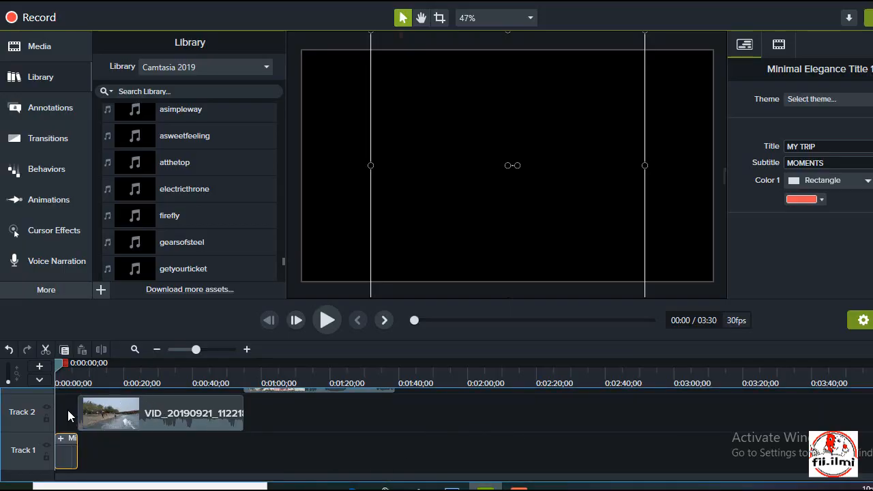
left_click_drag(67, 410, 68, 410)
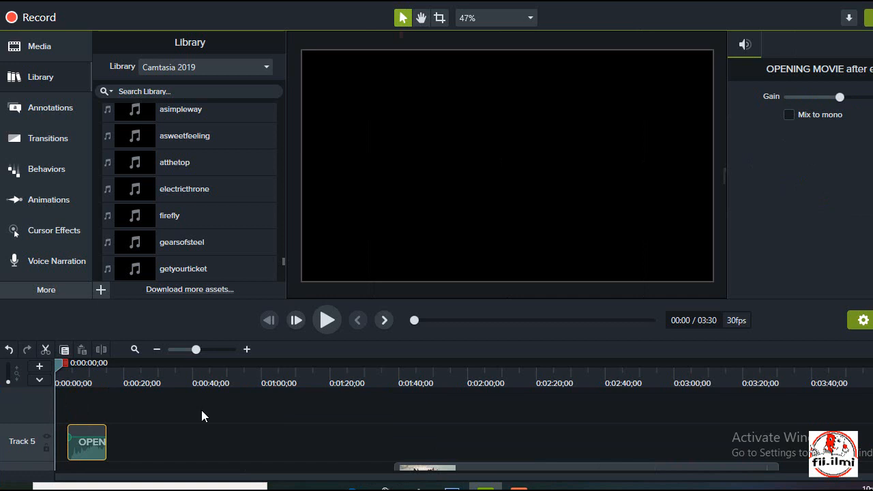
scroll(201, 410, "down", 4)
scroll(196, 394, "up", 3)
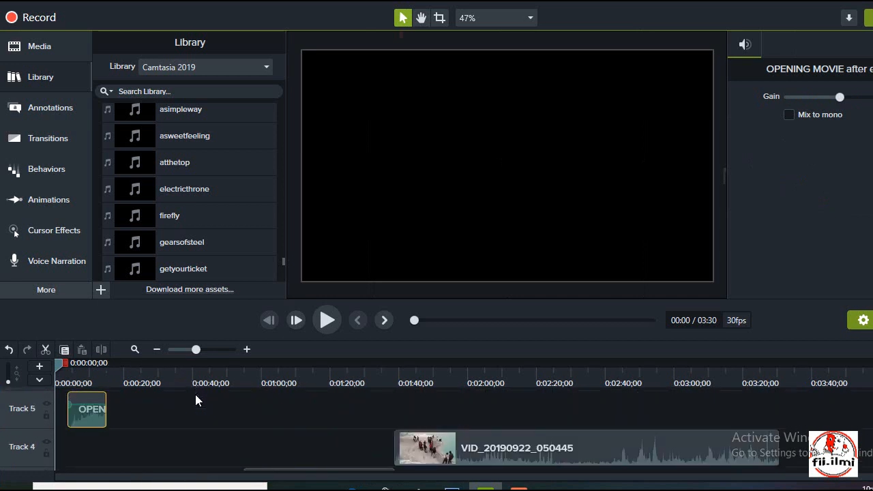
left_click_drag(84, 411, 51, 408)
scroll(171, 397, "down", 2)
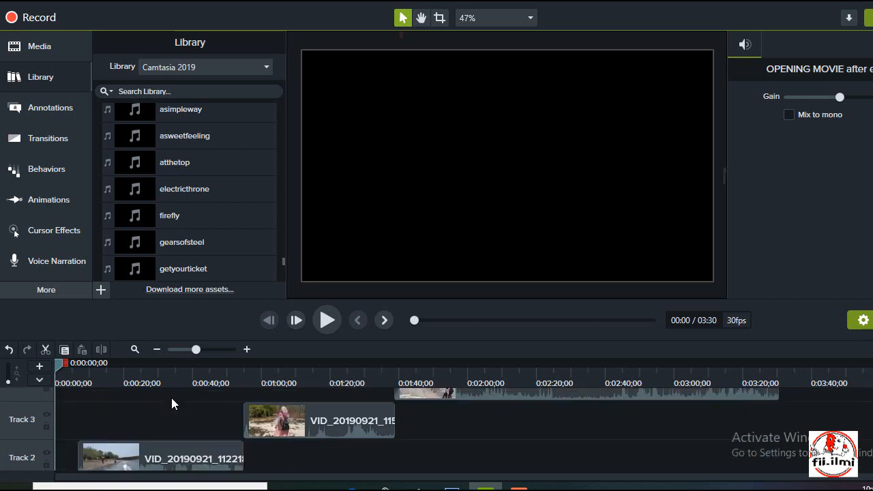
scroll(172, 399, "up", 2)
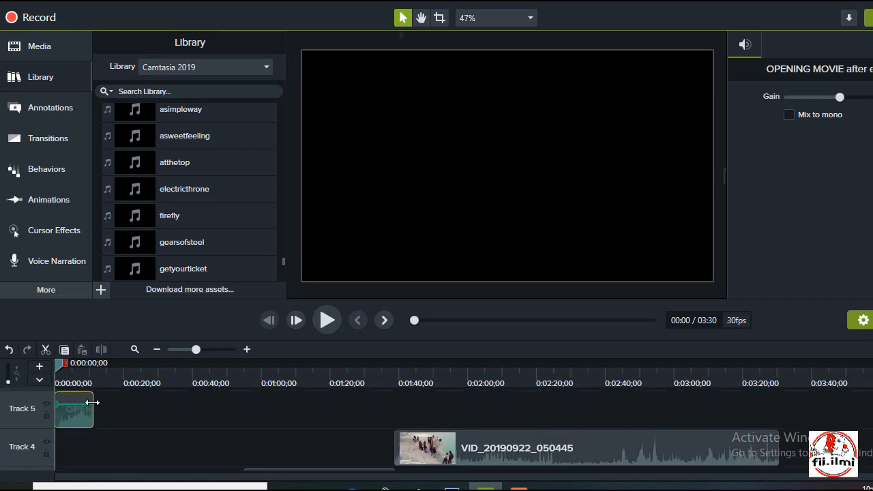
Trim the end of the OPENING MOVIE audio clip to line up with the end of the intro title on Track 1
left_click_drag(92, 403, 75, 402)
scroll(129, 403, "down", 2)
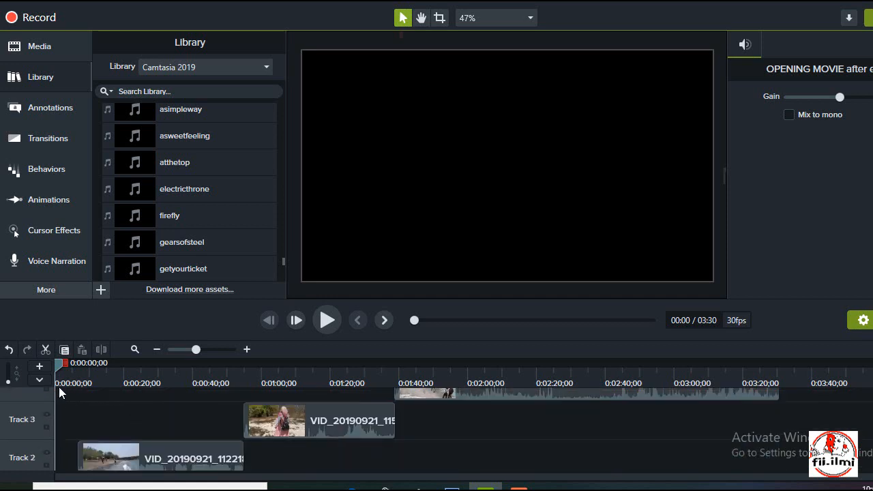
scroll(61, 396, "up", 2)
scroll(70, 413, "down", 2)
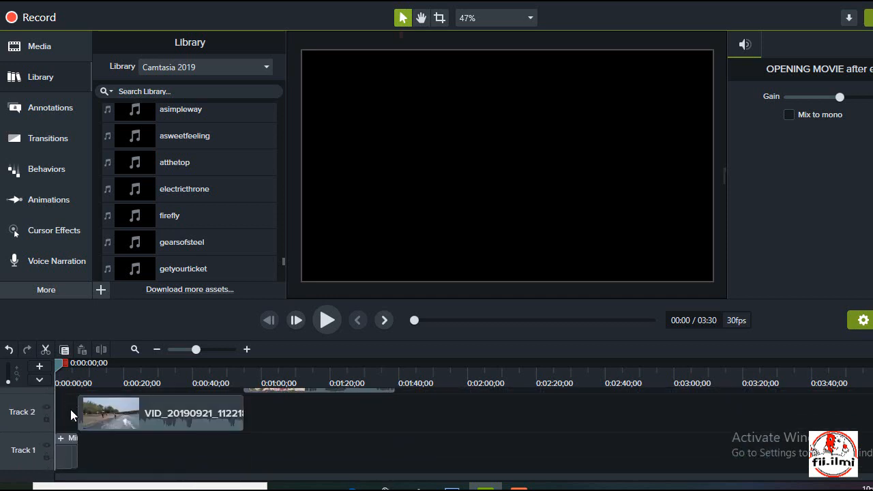
scroll(70, 410, "up", 3)
scroll(86, 420, "down", 2)
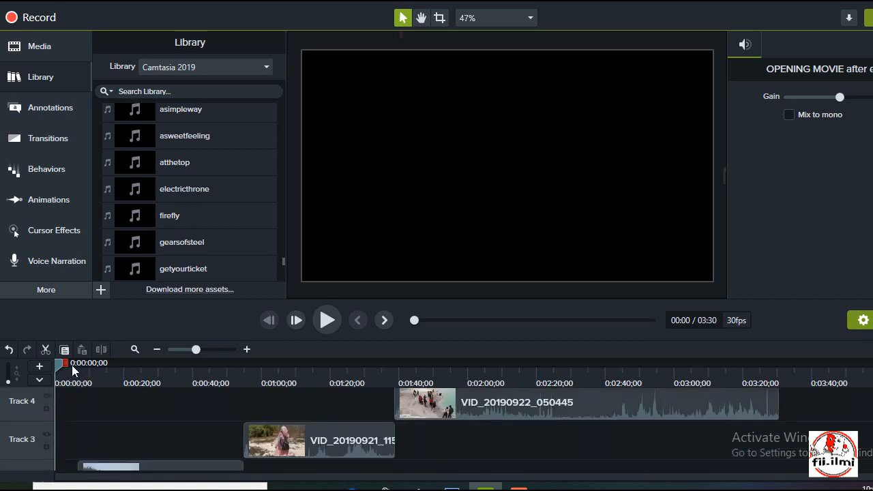
Play the timeline from the start to about 0:13 to check the opening sound against the intro title
left_click(324, 323)
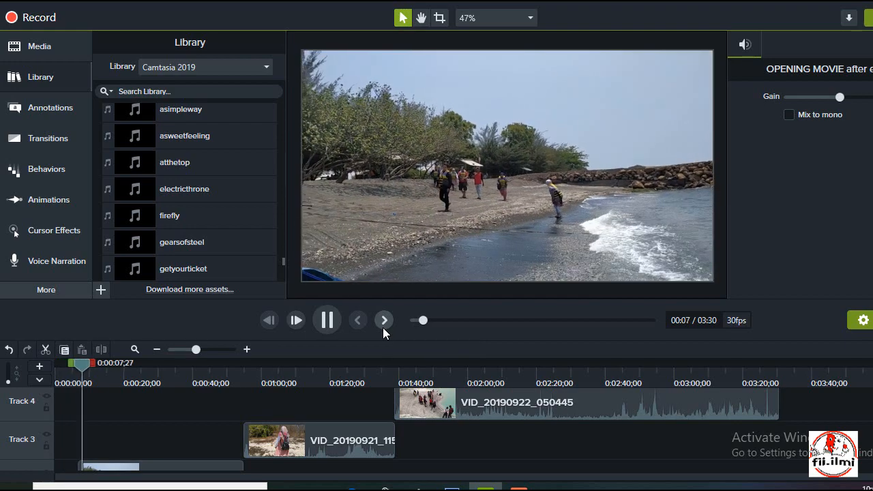
scroll(164, 393, "down", 3)
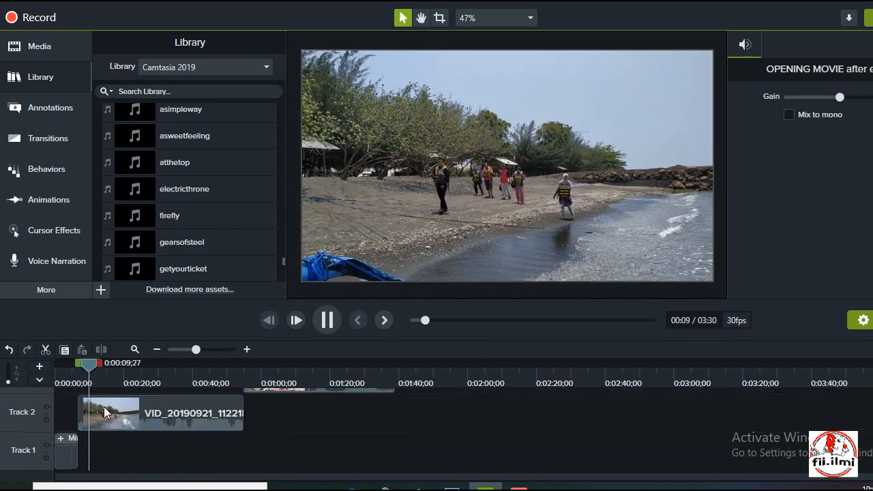
scroll(73, 394, "up", 5)
scroll(72, 387, "up", 1)
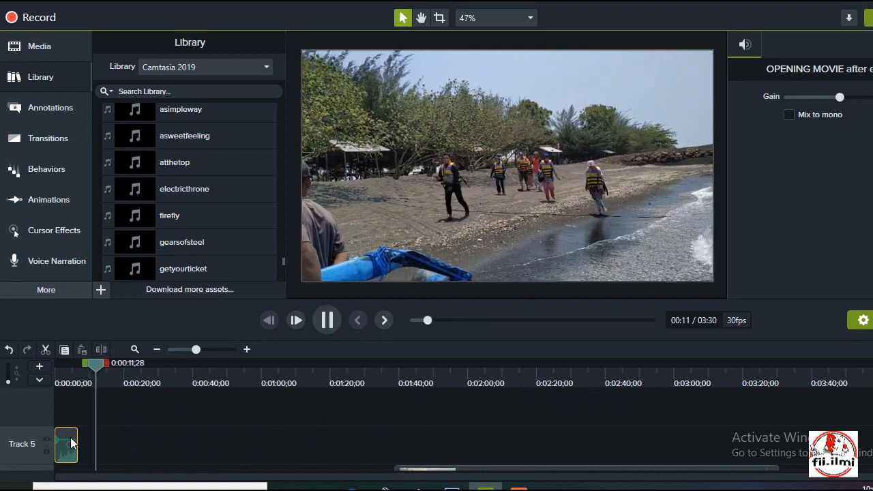
left_click(327, 319)
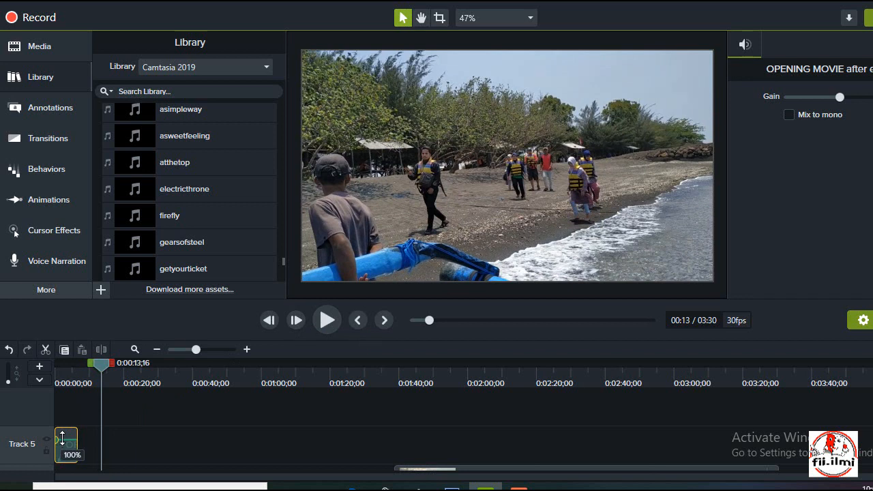
Raise the OPENING MOVIE clip's volume, replay the intro from the timeline start, and return the playhead to the start
left_click_drag(63, 434, 63, 428)
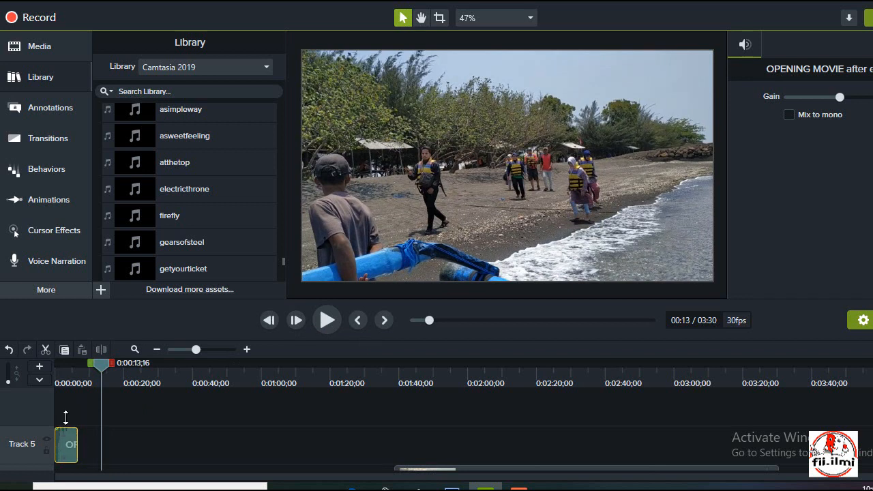
left_click_drag(99, 364, 52, 368)
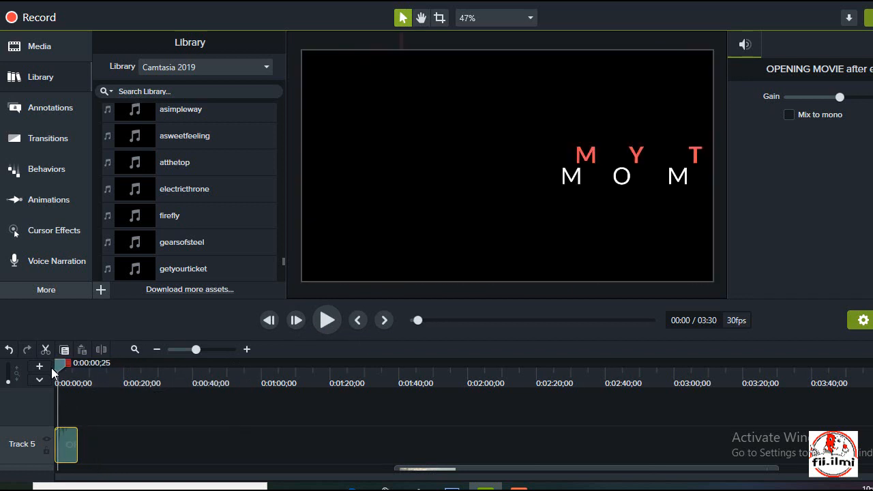
left_click(323, 319)
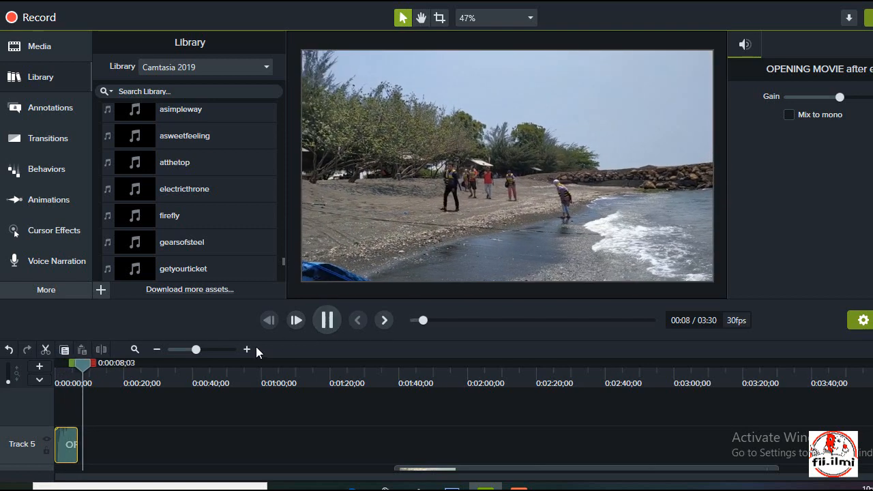
left_click_drag(88, 369, 46, 368)
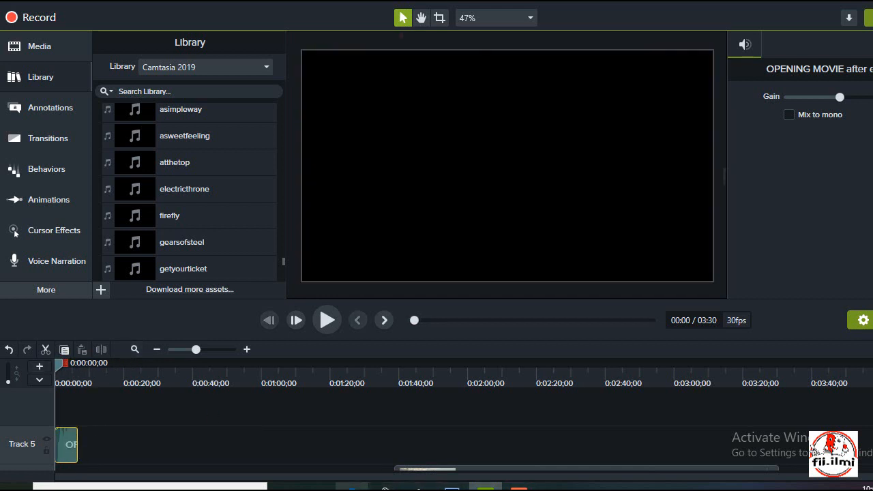
Add Intro (Sound Effects) from File Explorer at the start of a new track and delete the OPENING MOVIE clip from Track 5
left_click(318, 487)
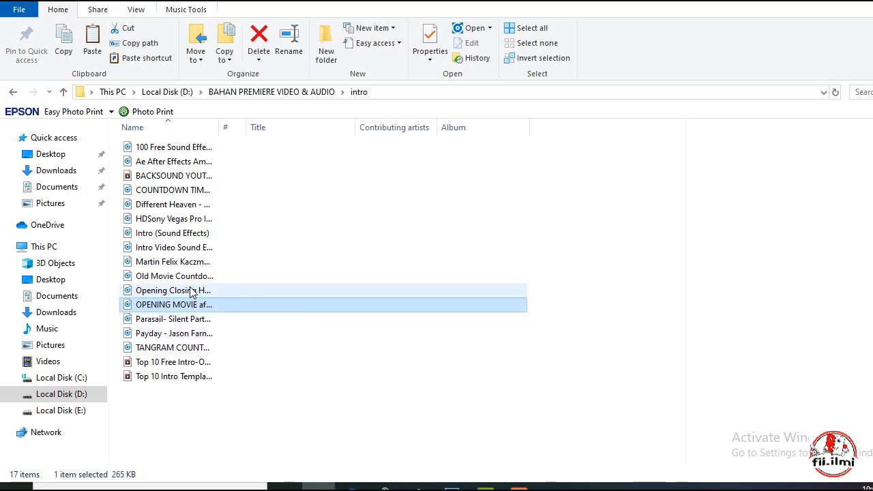
left_click(216, 234)
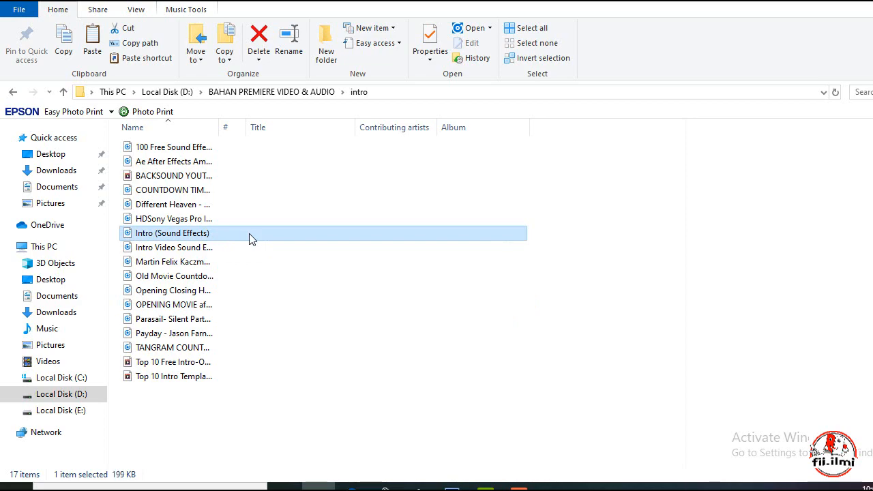
left_click_drag(249, 233, 83, 408)
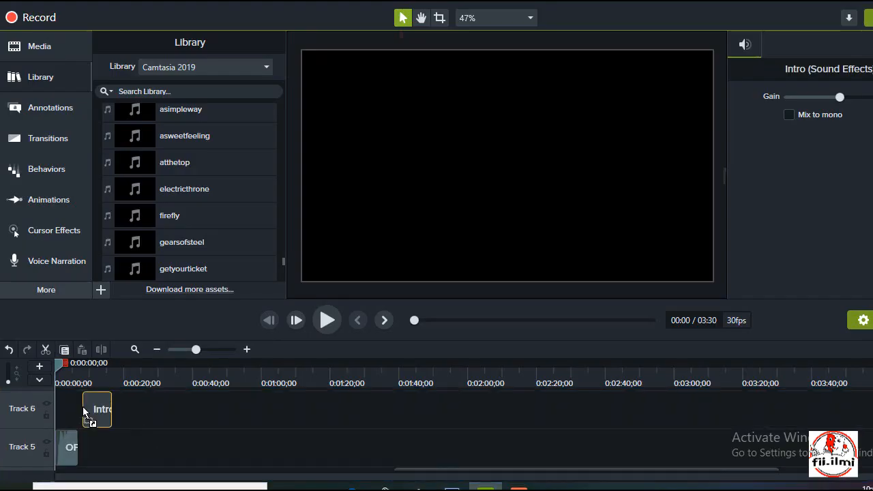
left_click(67, 442)
key("Delete")
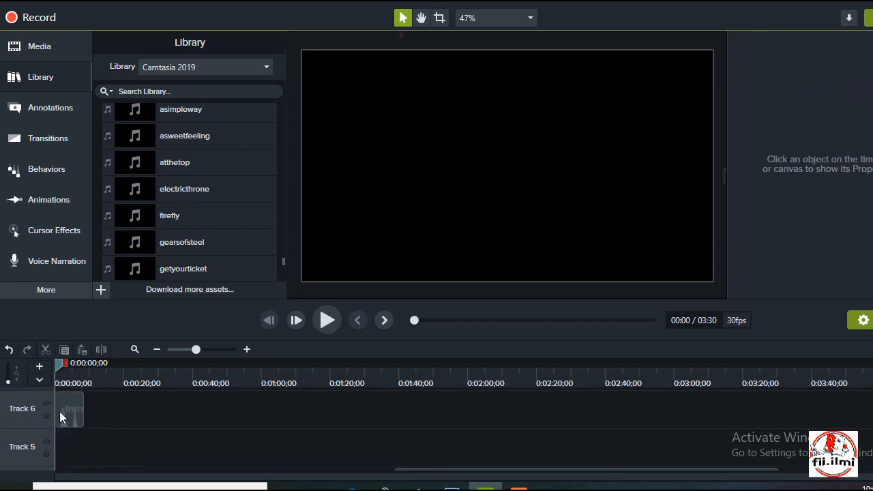
Raise the Intro (Sound Effects) clip's volume and preview the video from the start to about 0:22
left_click(59, 411)
left_click_drag(69, 409, 68, 380)
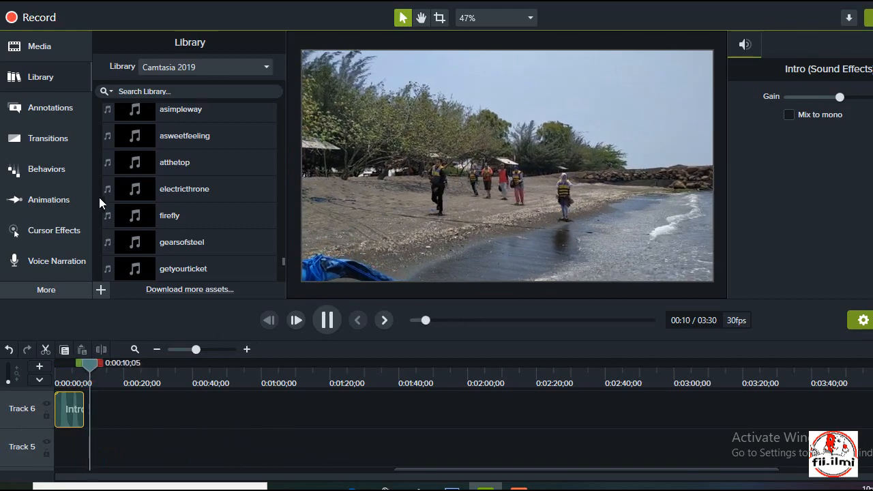
scroll(266, 237, "down", 10)
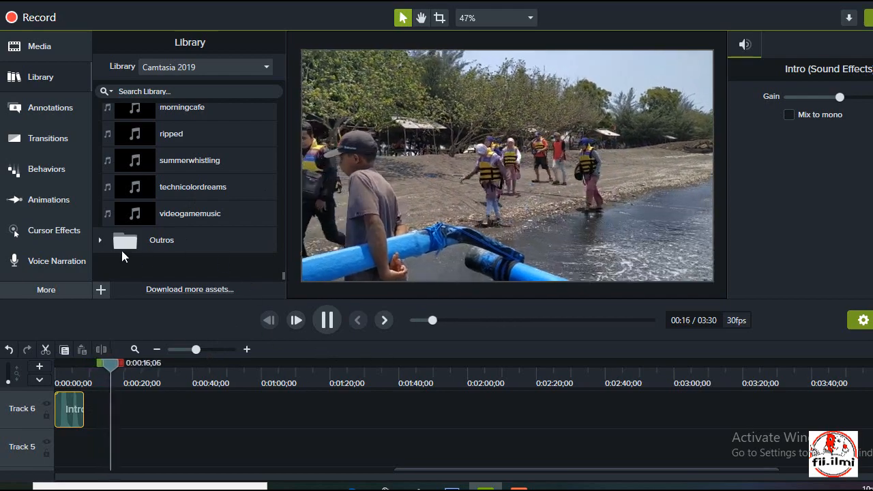
scroll(165, 206, "up", 15)
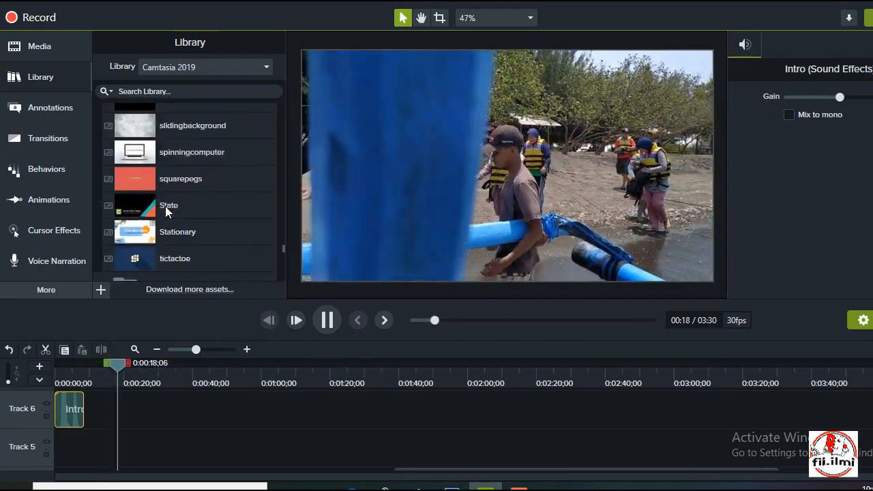
scroll(165, 206, "up", 20)
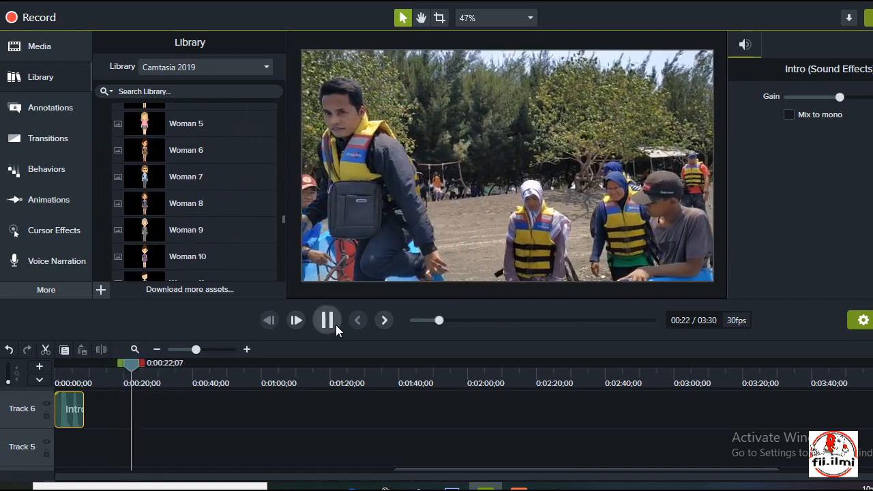
left_click(334, 324)
Move the playhead to the end of the Intro (Sound Effects) clip on Track 6, at 0:00:08;19
scroll(234, 394, "up", 1)
scroll(384, 424, "down", 1)
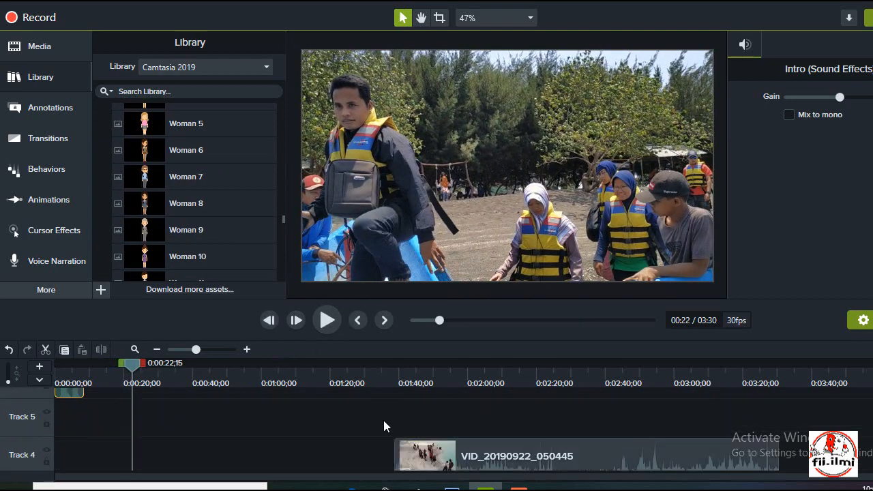
scroll(383, 423, "up", 1)
left_click(132, 420)
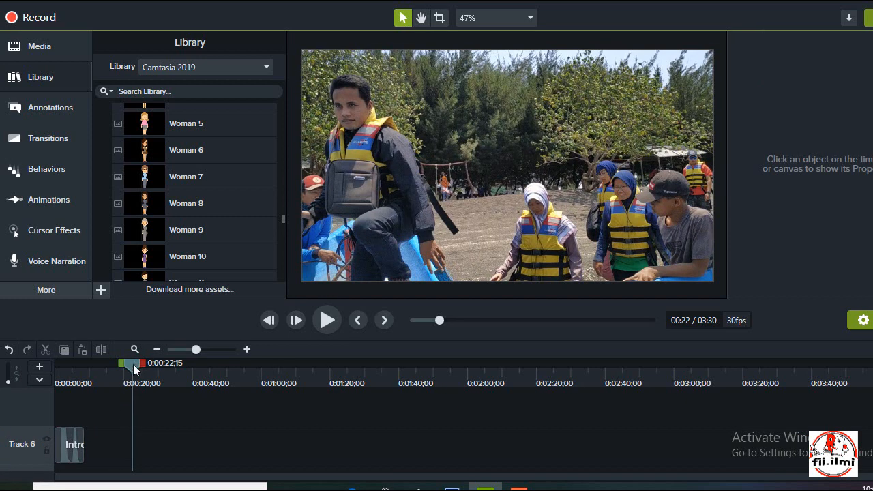
left_click_drag(122, 367, 85, 385)
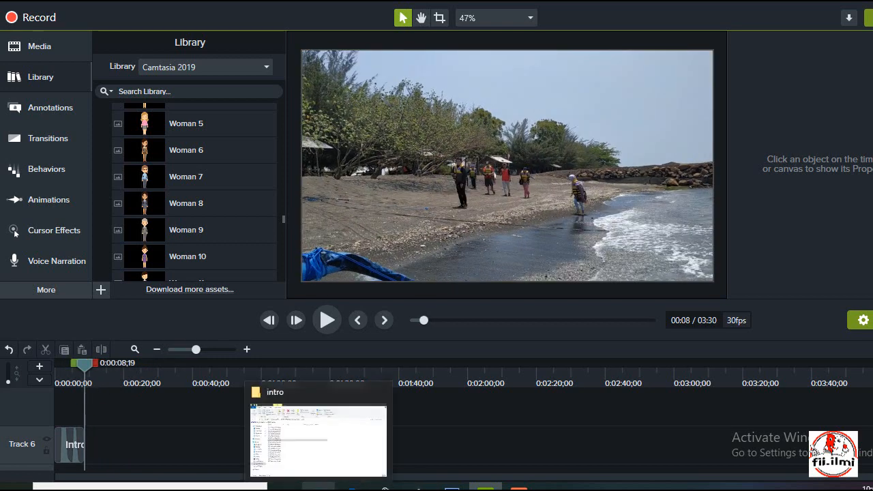
Look through the Motion Backgrounds folder of the Camtasia 2019 library
scroll(282, 214, "up", 3)
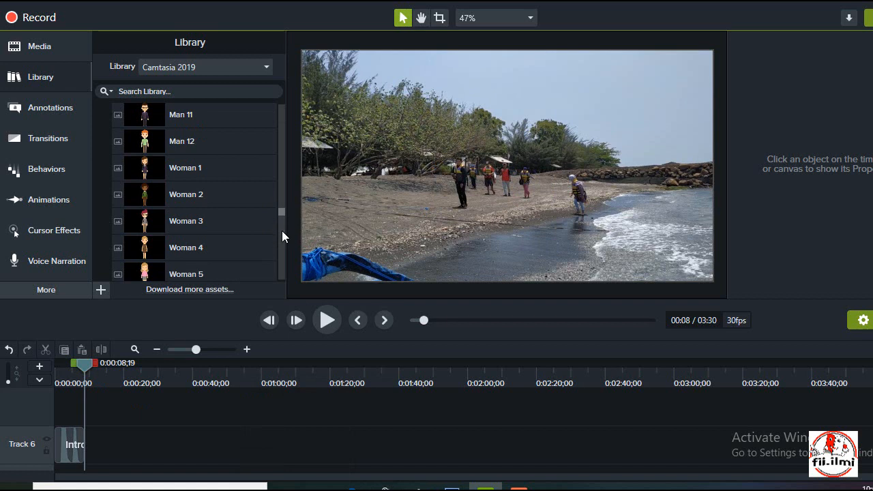
left_click_drag(284, 213, 281, 253)
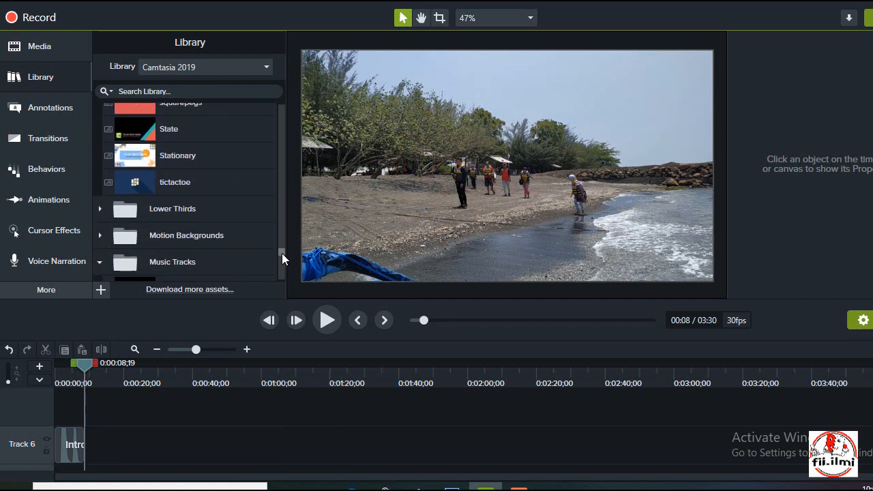
left_click(100, 237)
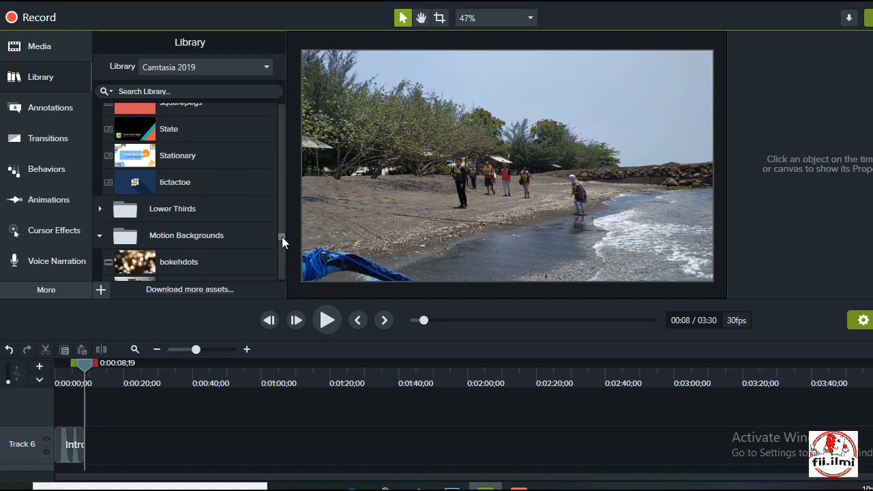
left_click_drag(281, 236, 283, 258)
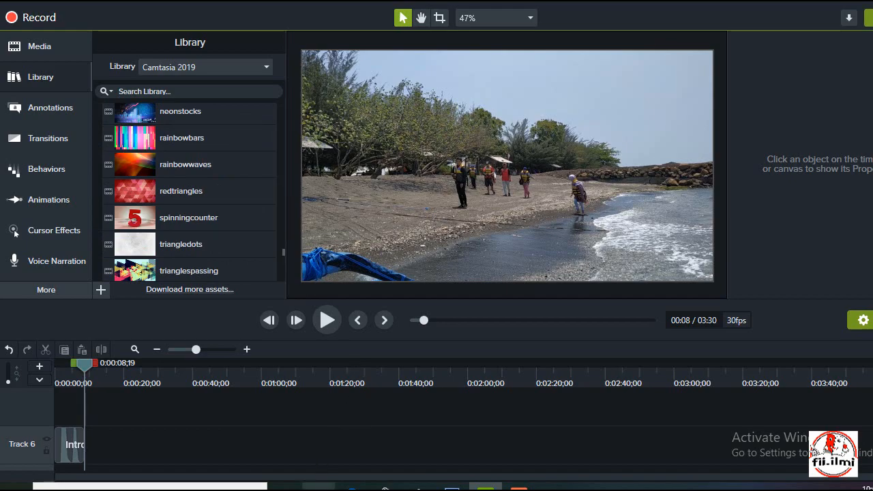
Add the safety net audio from the Videos folder in File Explorer to a new track, starting at 0:00:08;19
left_click(320, 487)
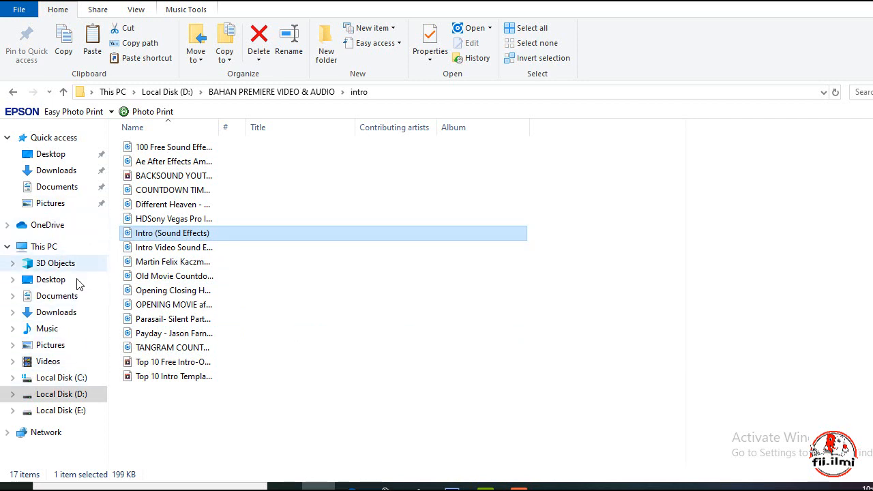
left_click(77, 361)
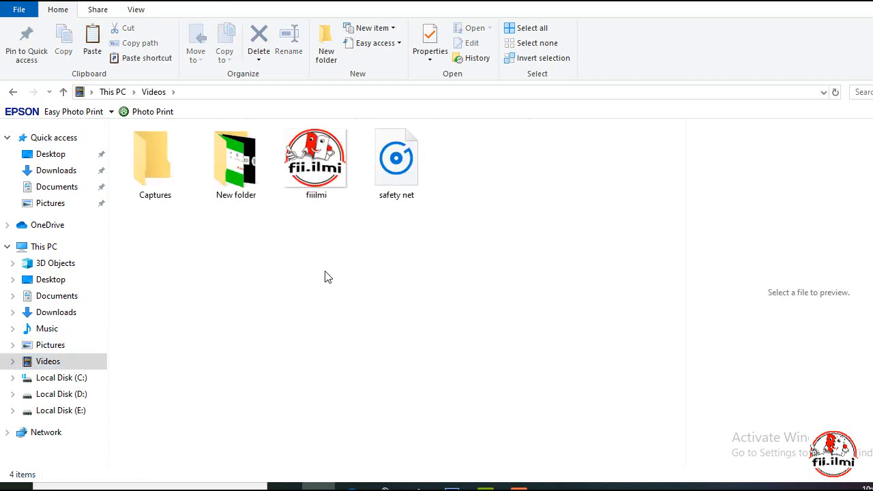
left_click(394, 184)
left_click_drag(412, 339, 179, 394)
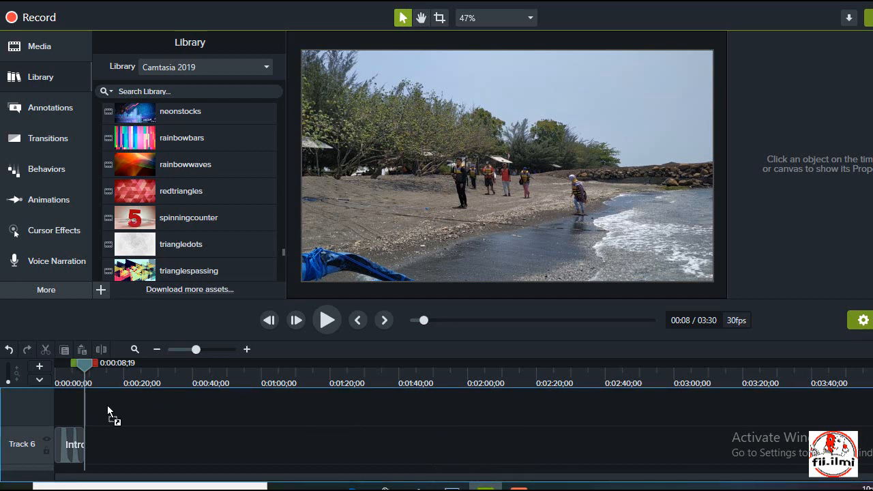
left_click_drag(108, 408, 139, 411)
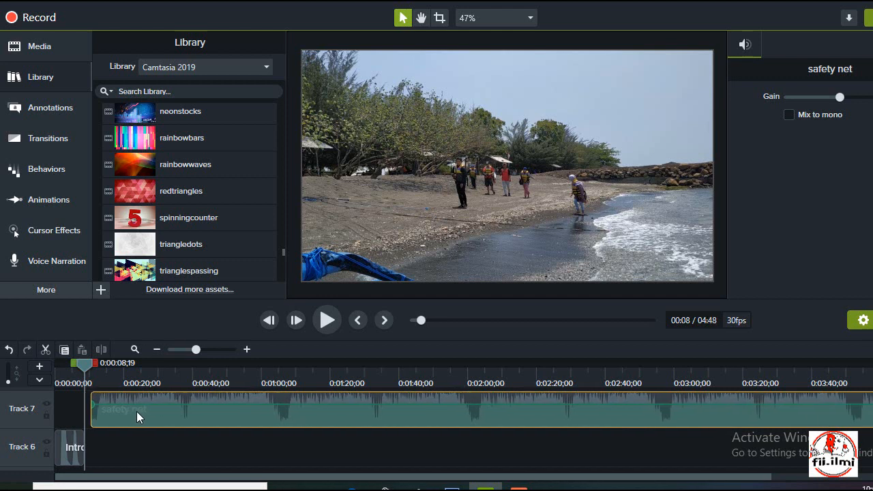
Look through the music tracks in the Camtasia 2019 library
left_click(105, 294)
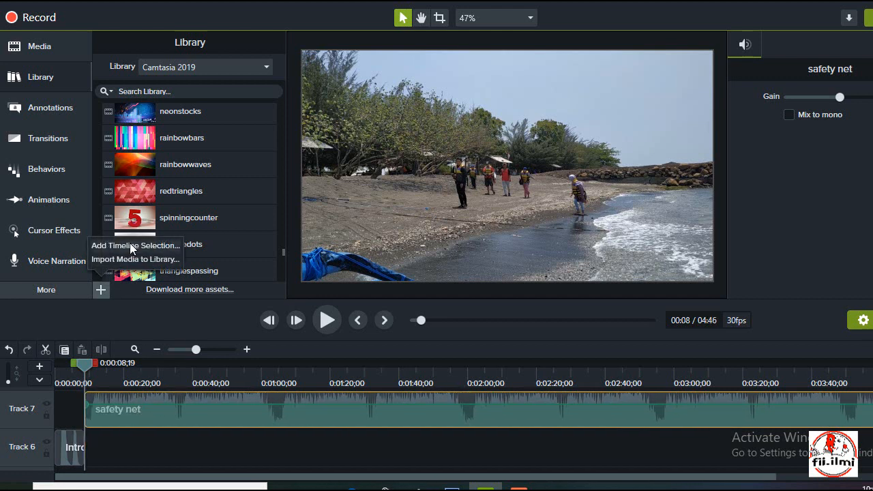
left_click(234, 322)
scroll(269, 238, "down", 10)
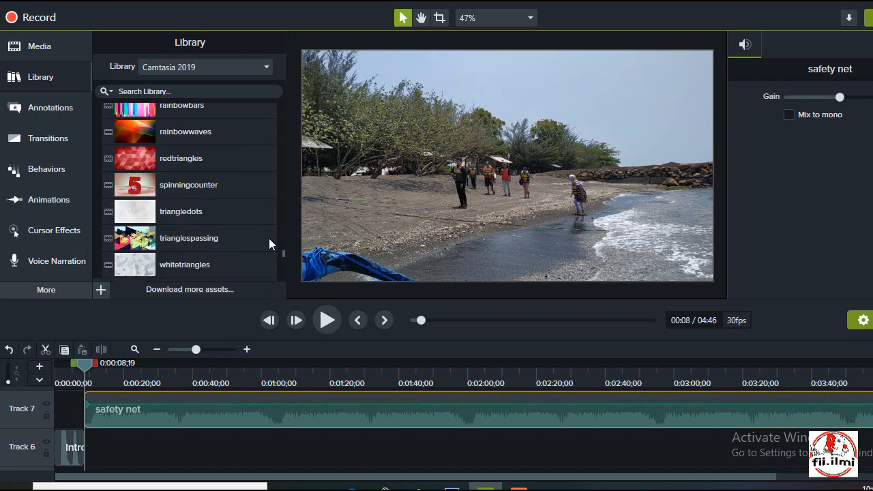
left_click(41, 76)
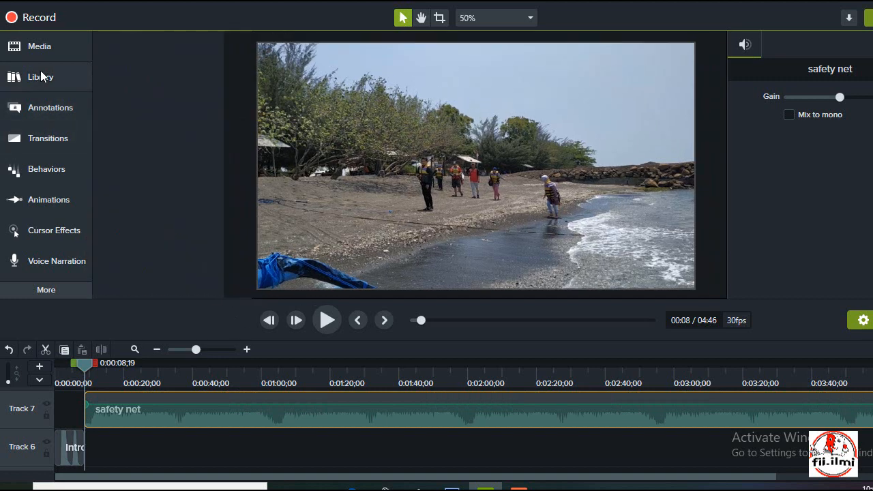
left_click(51, 80)
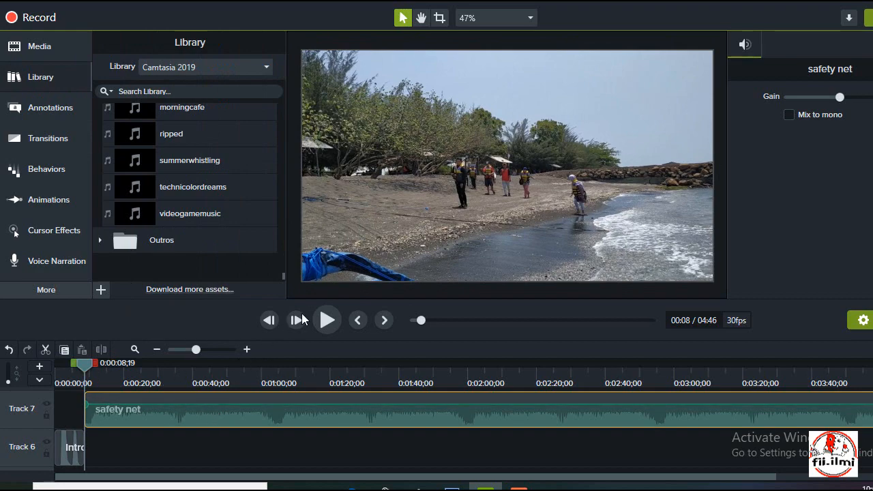
Try raising and then lowering the safety net clip's volume while previewing the video from 0:00:08;19
left_click(322, 319)
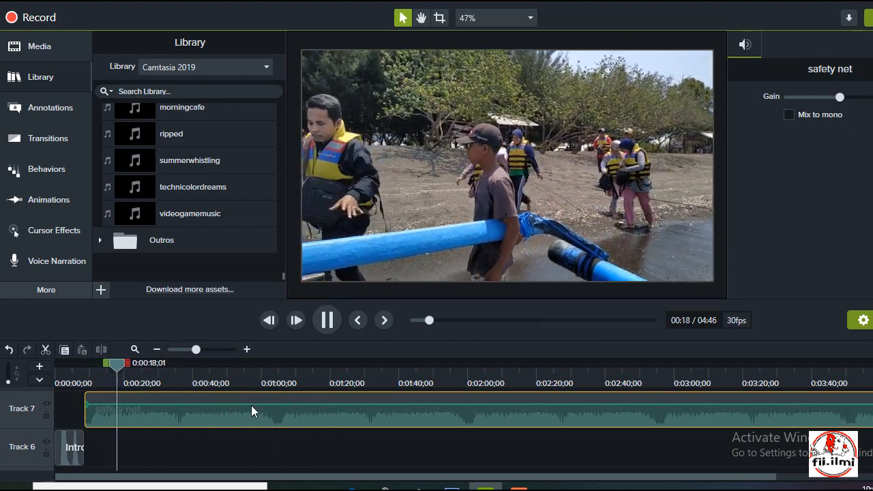
left_click_drag(251, 405, 250, 395)
left_click(326, 322)
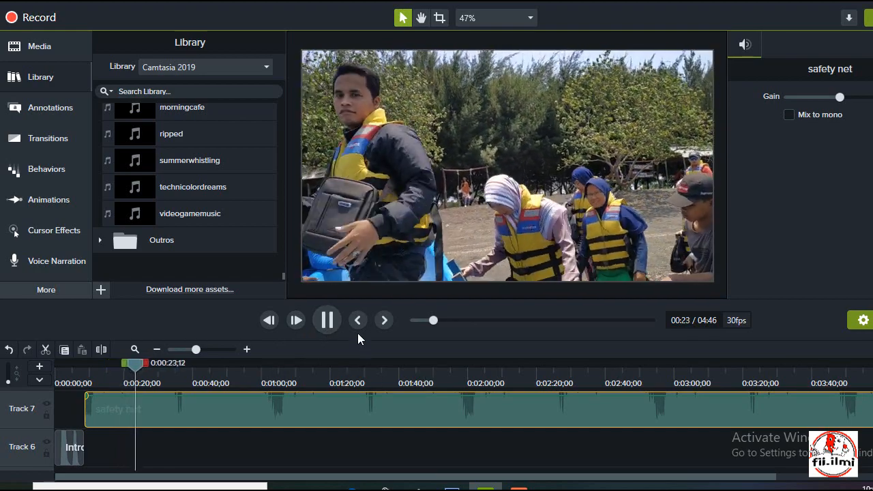
left_click_drag(306, 397, 306, 419)
left_click(327, 320)
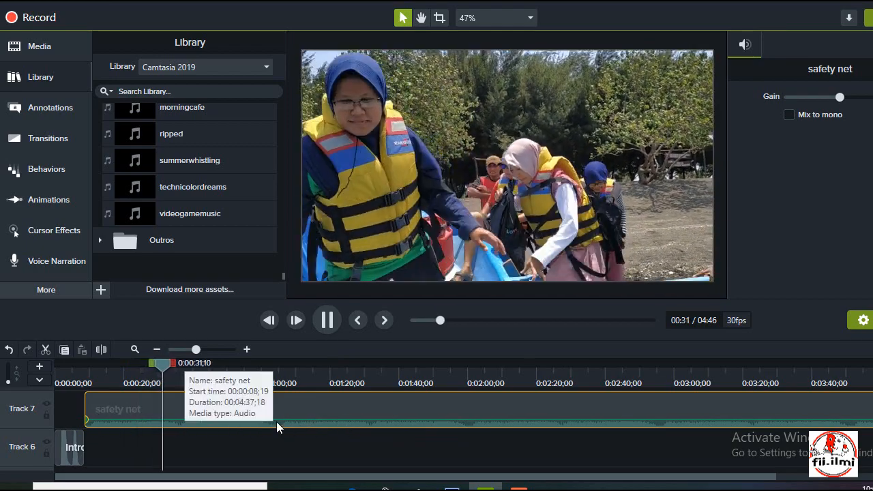
Raise the safety net clip's volume on Track 7 and preview the video up to about 0:54
left_click_drag(277, 415, 278, 393)
left_click(326, 320)
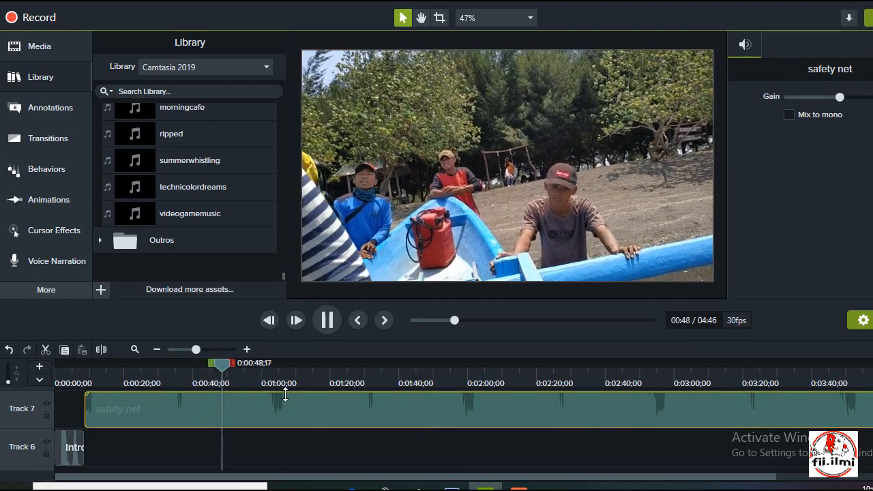
scroll(595, 420, "down", 2)
scroll(595, 420, "up", 2)
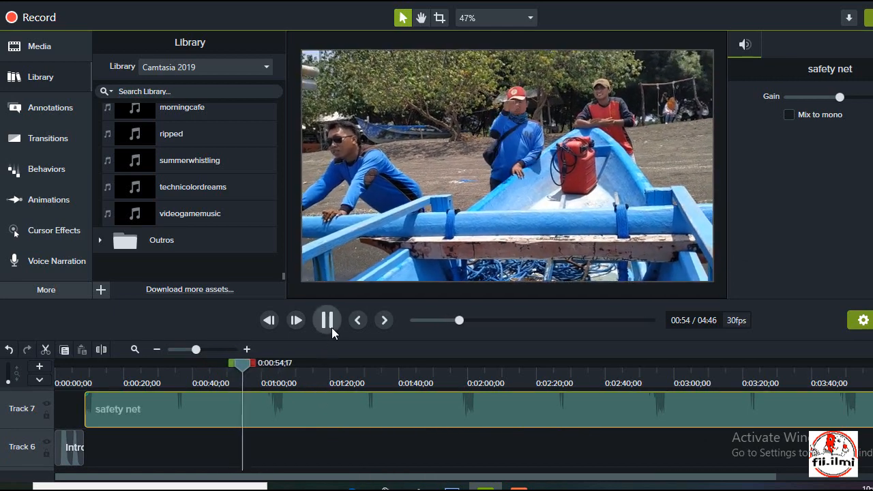
left_click(331, 326)
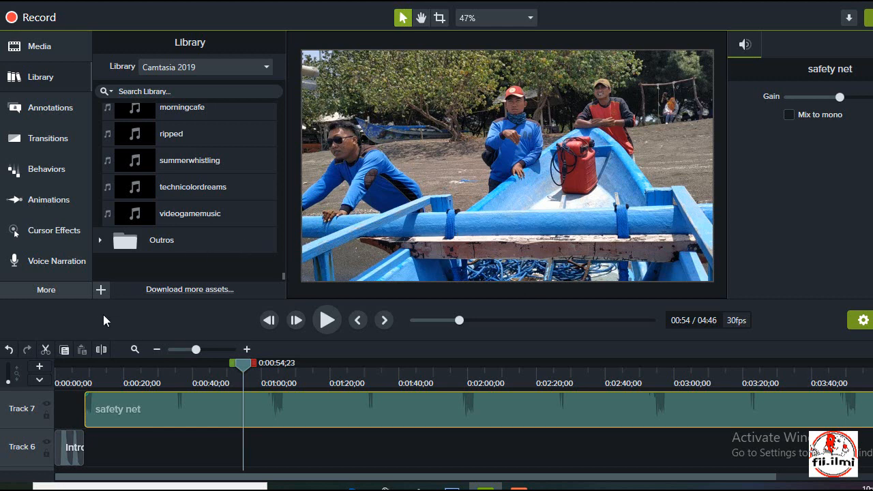
Show the Basic callout annotations, select the video clip on Track 2 and move the playhead to 0:00:10;21
scroll(182, 437, "up", 1)
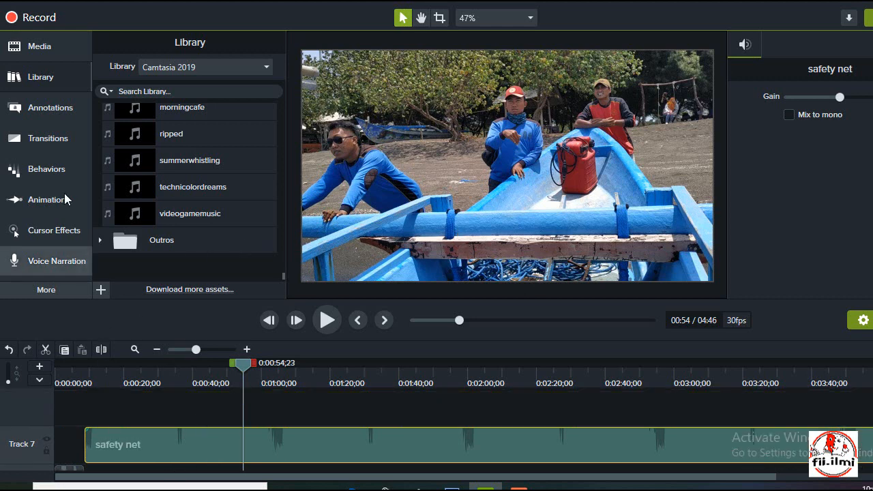
left_click(51, 108)
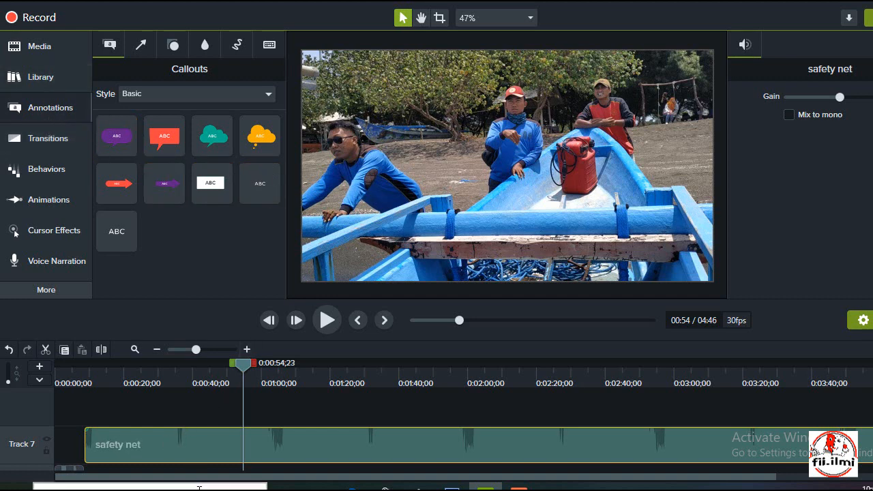
scroll(267, 401, "down", 5)
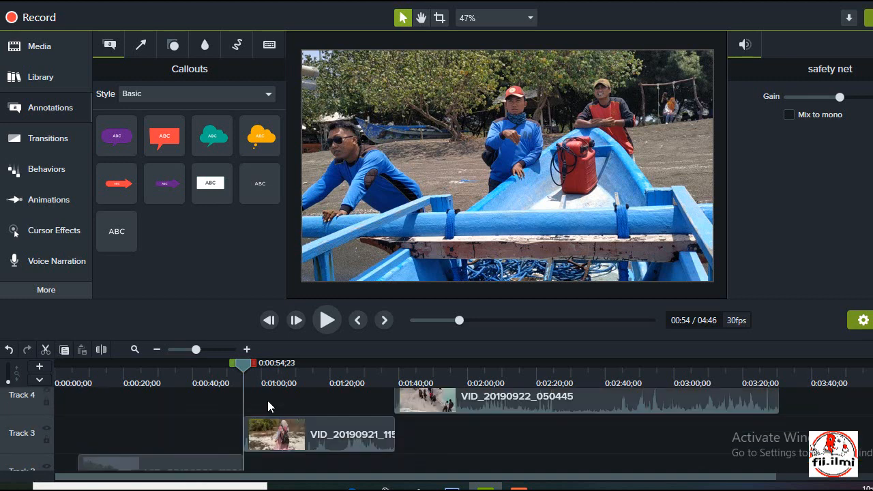
scroll(267, 402, "up", 1)
left_click(117, 445)
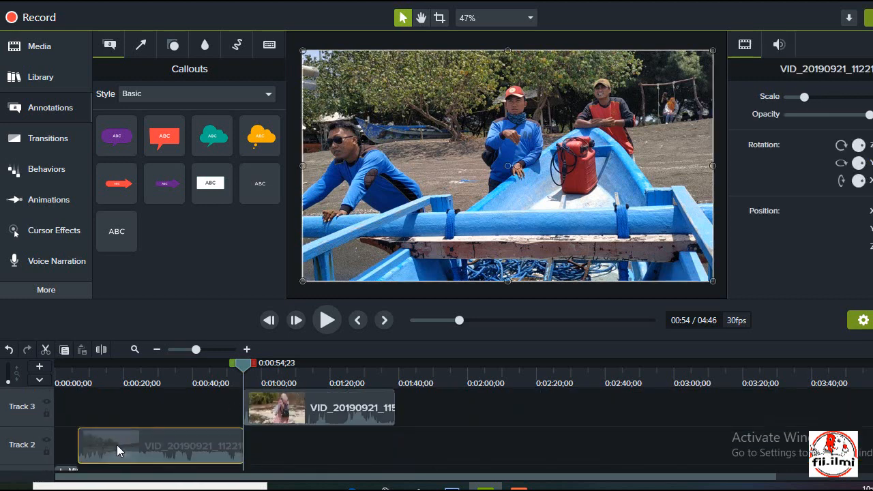
left_click(91, 363)
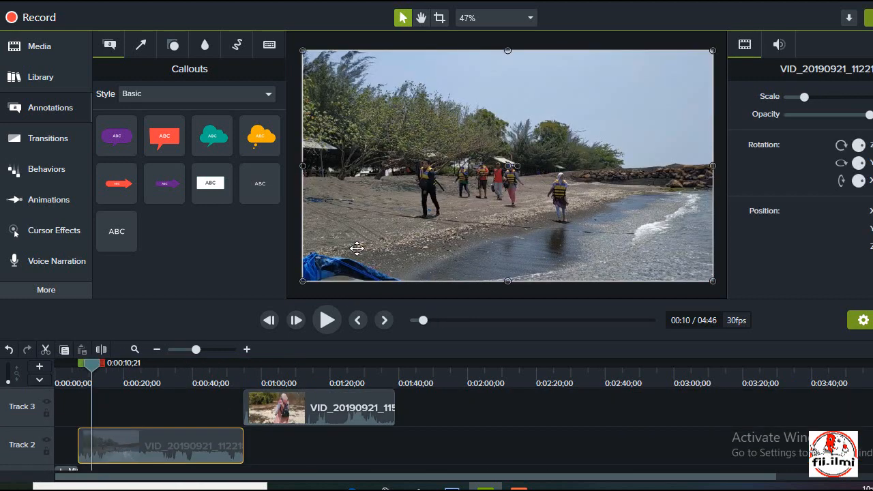
Add a white text rectangle callout on Track 4 at 0:00:55;09, above the start of the Track 3 clip
left_click_drag(79, 379, 250, 387)
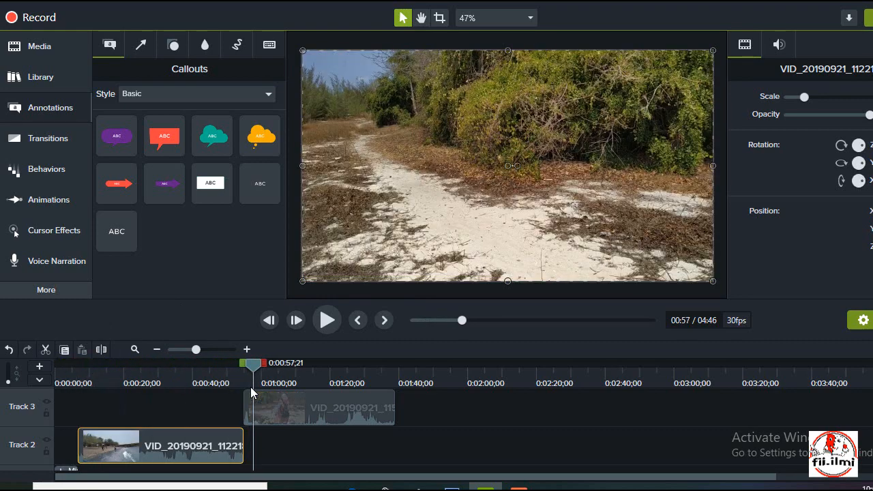
scroll(311, 394, "up", 1)
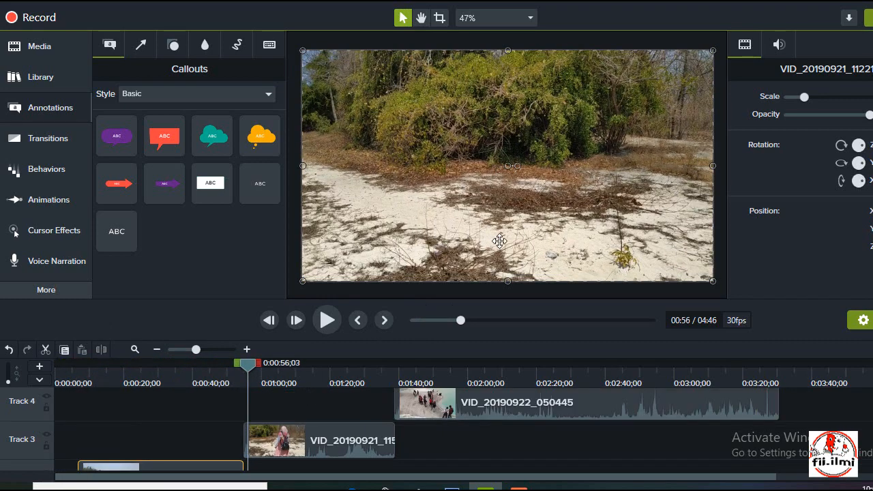
left_click_drag(249, 369, 247, 372)
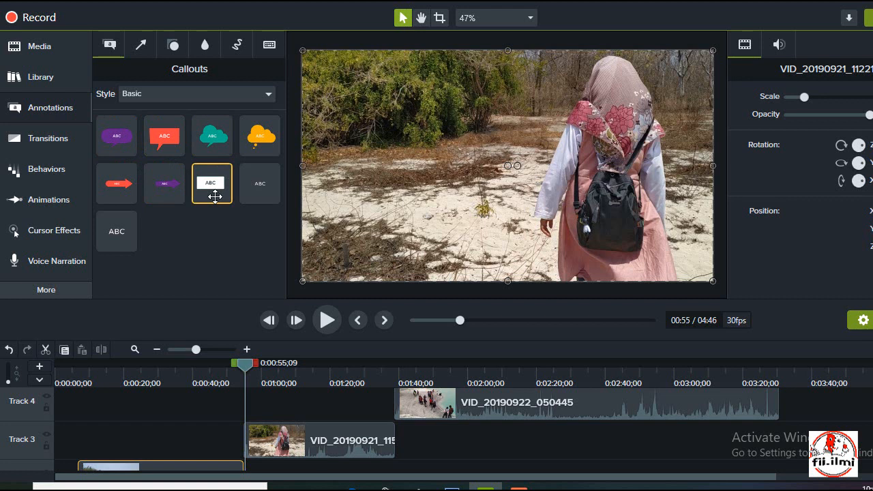
left_click_drag(215, 183, 245, 415)
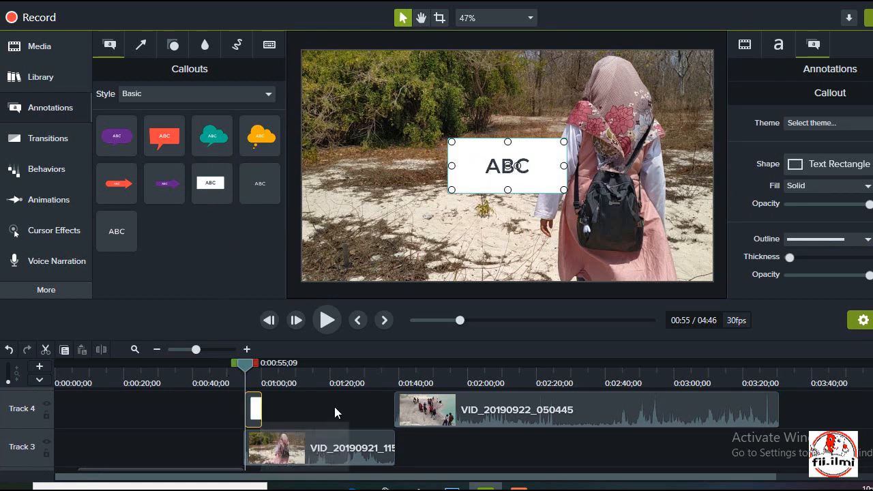
Set the callout text to "Pulau Tabuhan", widen the box to fit one line, and place it in the video's lower-left corner
double_click(529, 173)
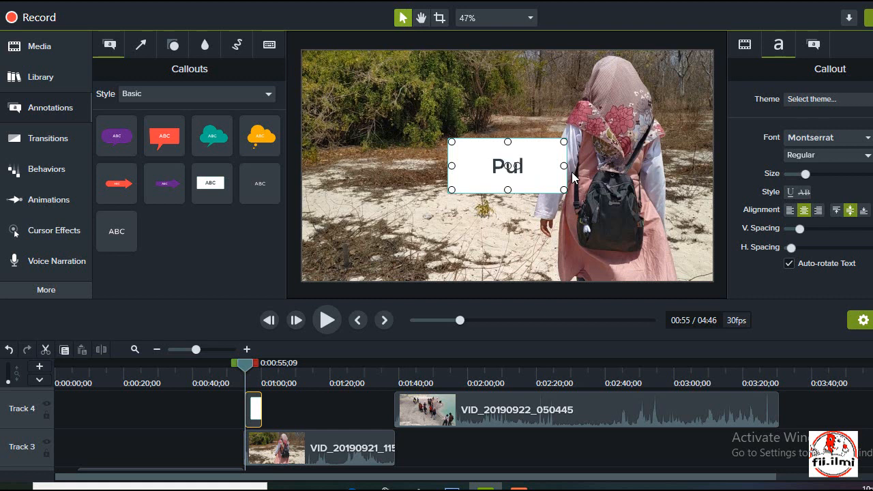
type("Pulau Tabuhan")
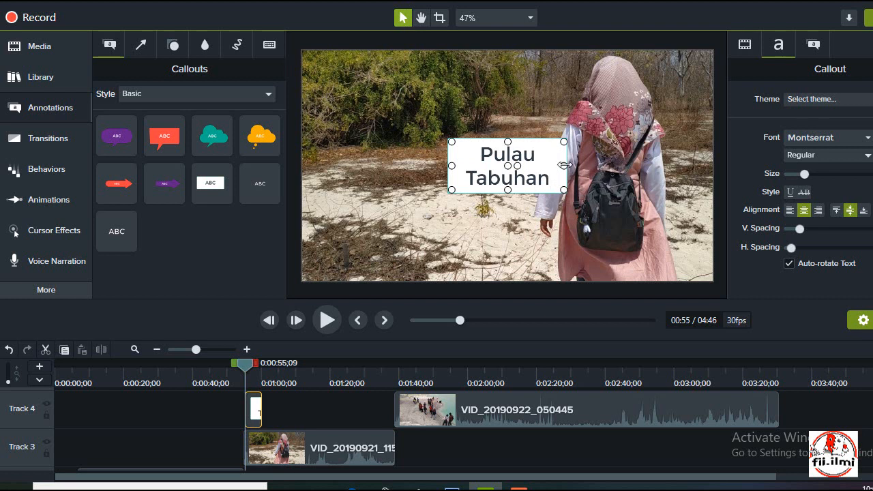
left_click_drag(572, 166, 603, 167)
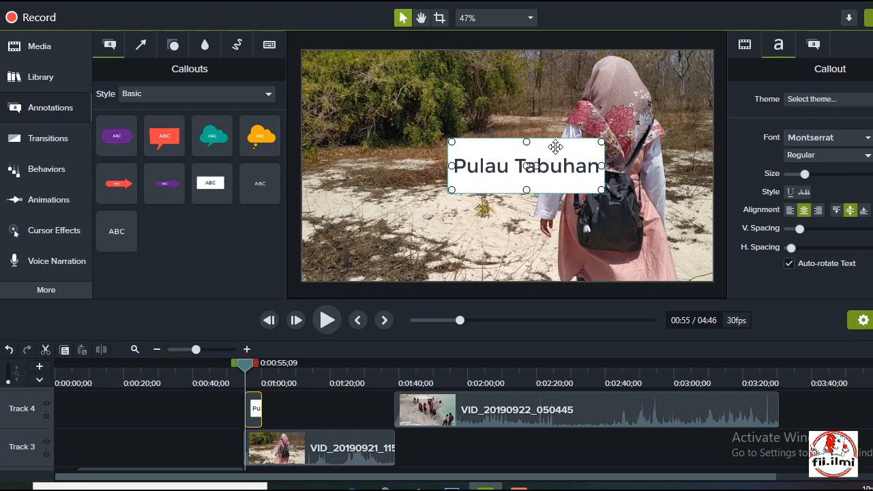
left_click_drag(556, 146, 377, 254)
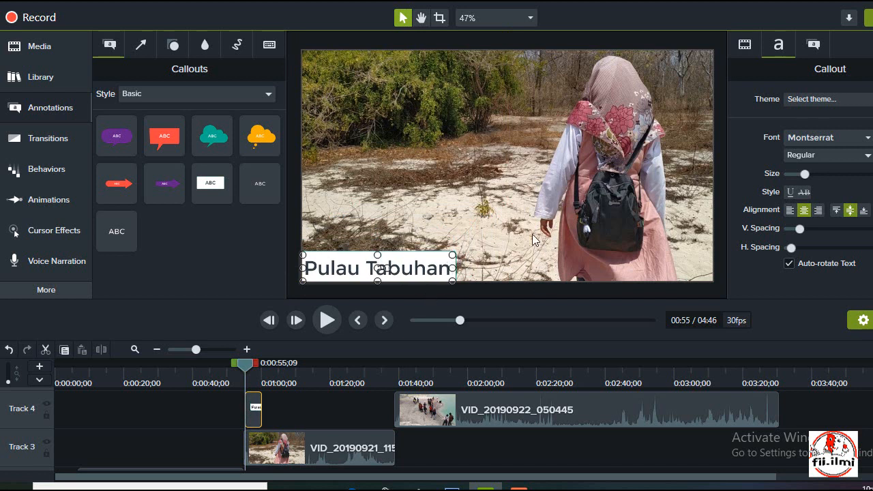
left_click(455, 197)
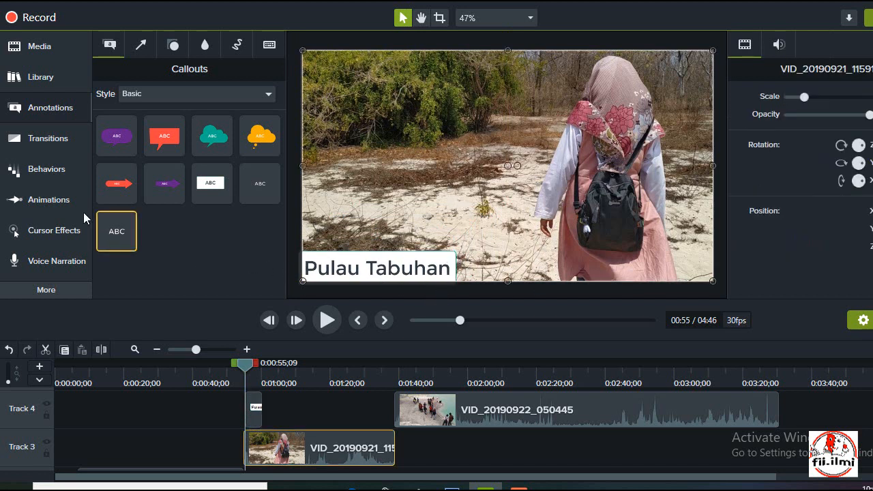
left_click(151, 45)
left_click(109, 46)
left_click(73, 114)
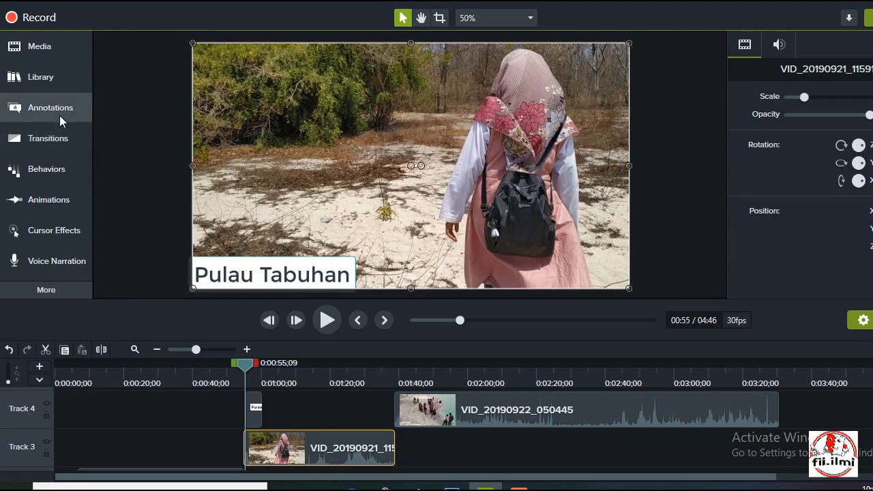
left_click(60, 115)
left_click(60, 139)
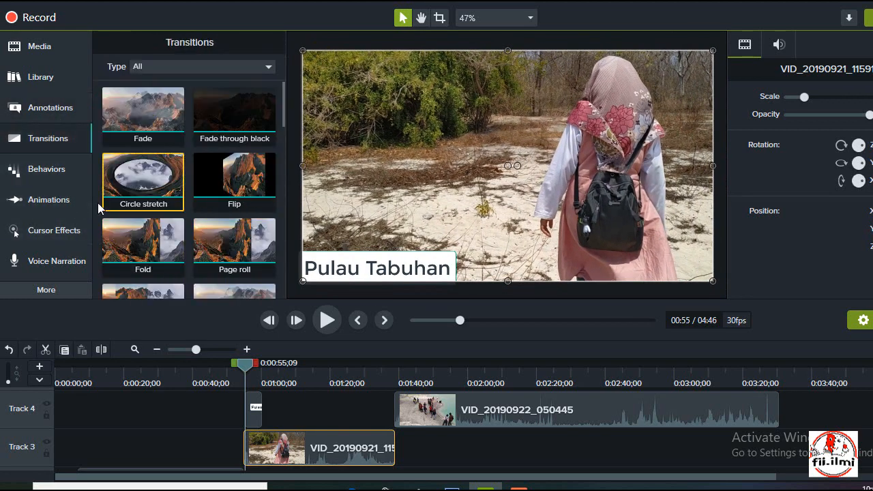
left_click(60, 176)
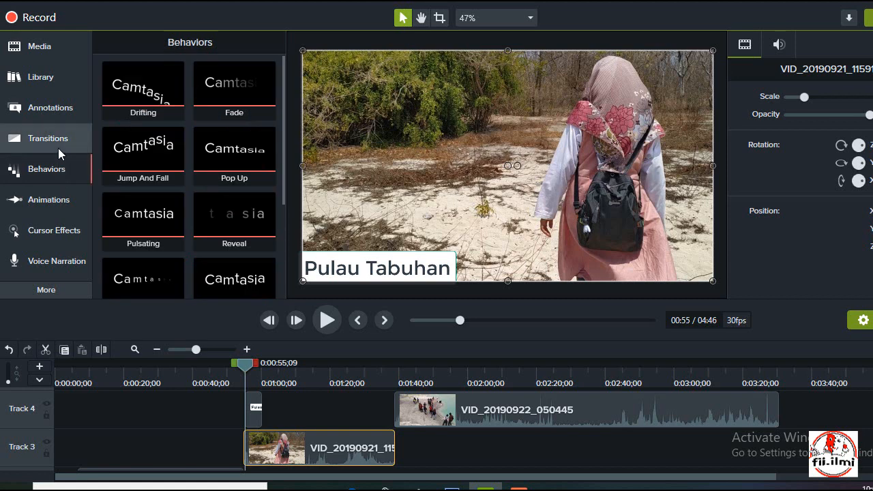
Apply the Flip transition to the "Pulau Tabuhan" callout on Track 4 and play back the result
left_click(59, 146)
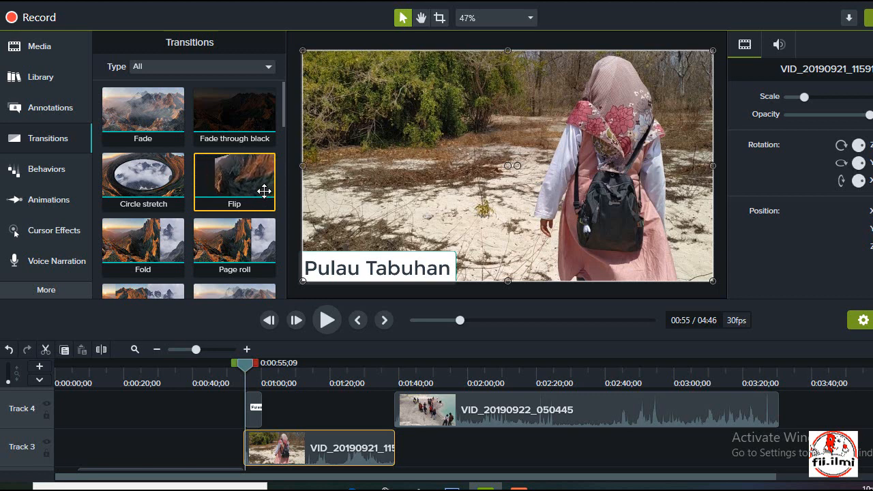
left_click_drag(235, 212, 254, 411)
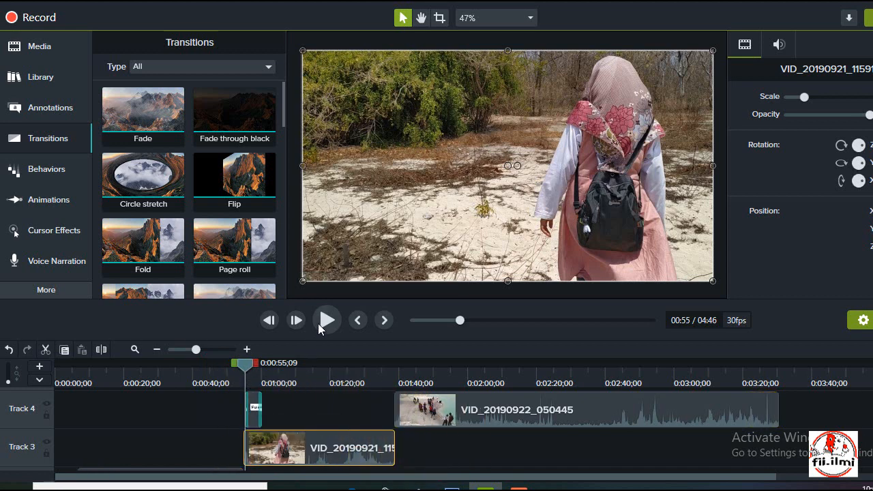
left_click(326, 321)
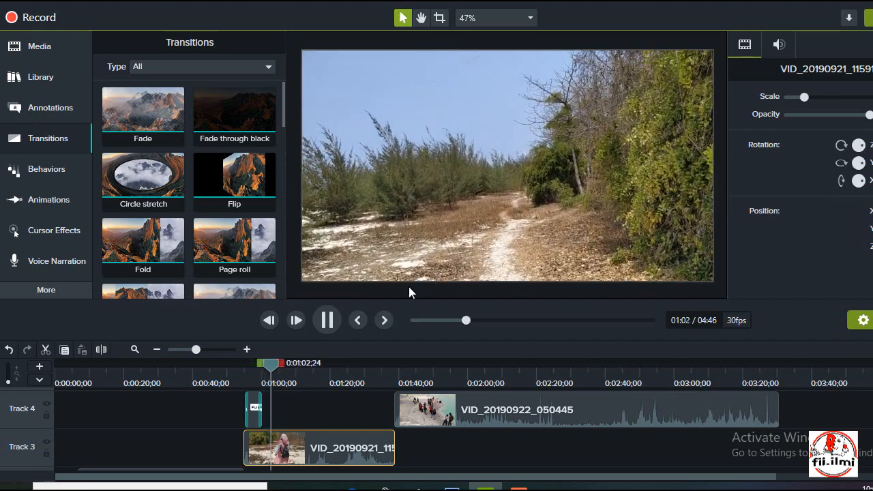
left_click(327, 320)
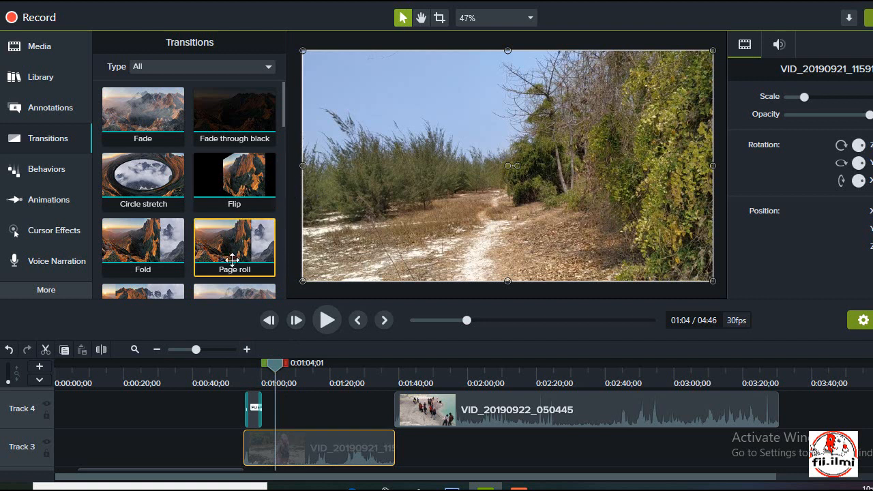
Apply the Ripple transition to the start of the Track 3 clip and preview it from about 0:00:51;29
scroll(232, 259, "down", 1)
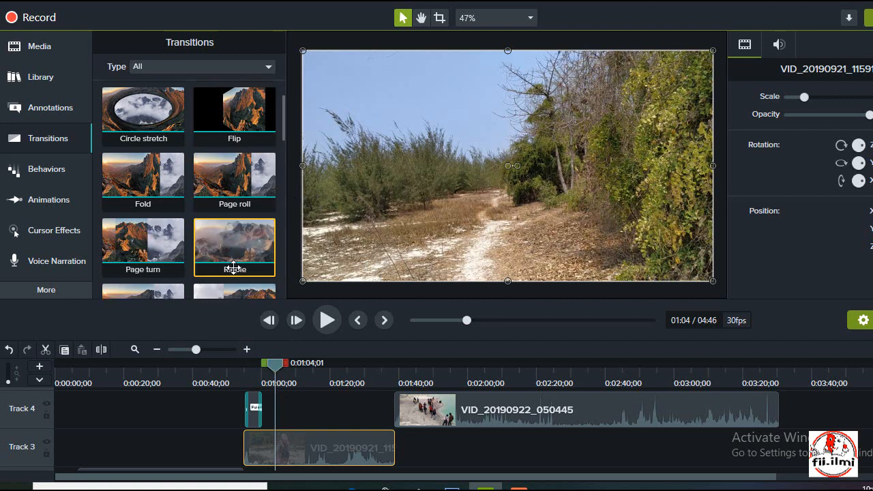
left_click_drag(233, 268, 263, 464)
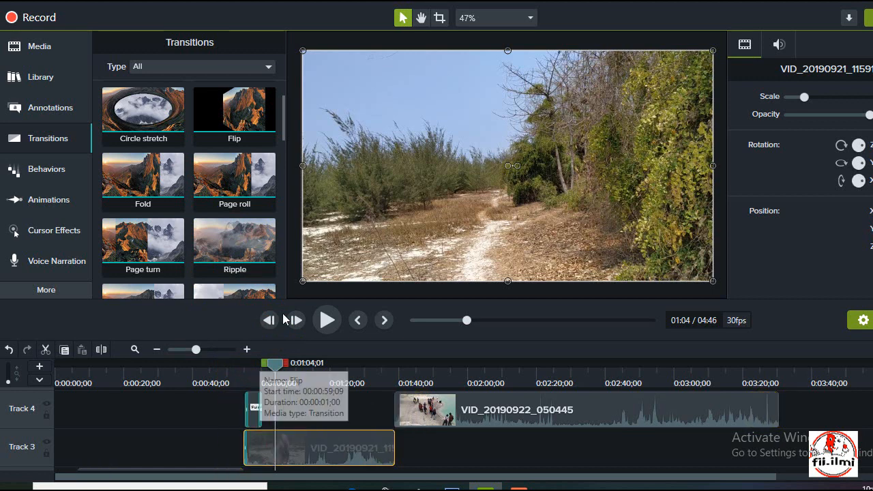
left_click(233, 359)
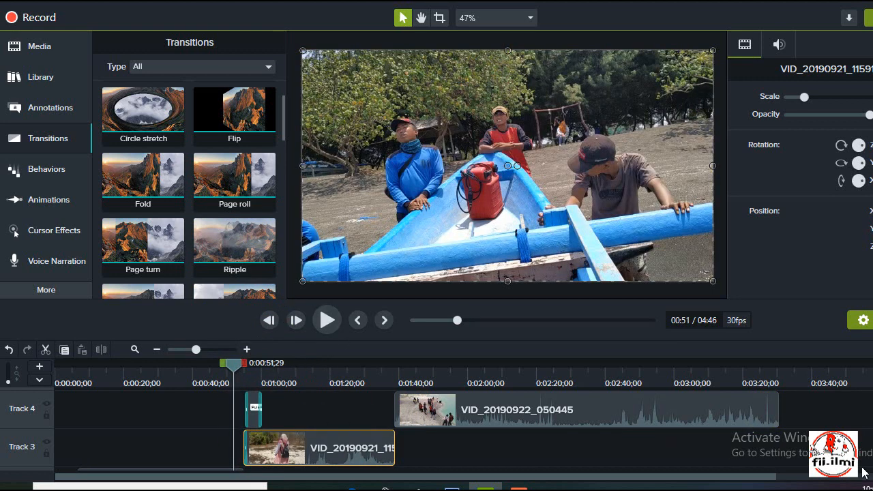
left_click(329, 320)
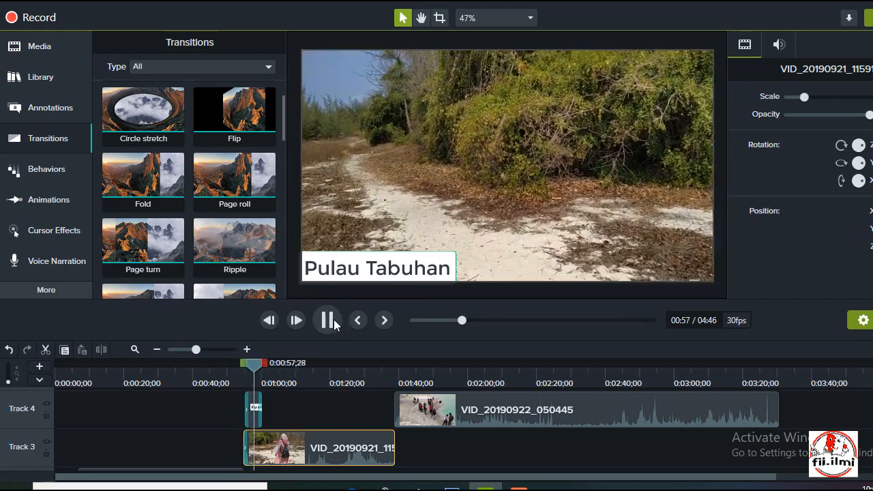
left_click(333, 321)
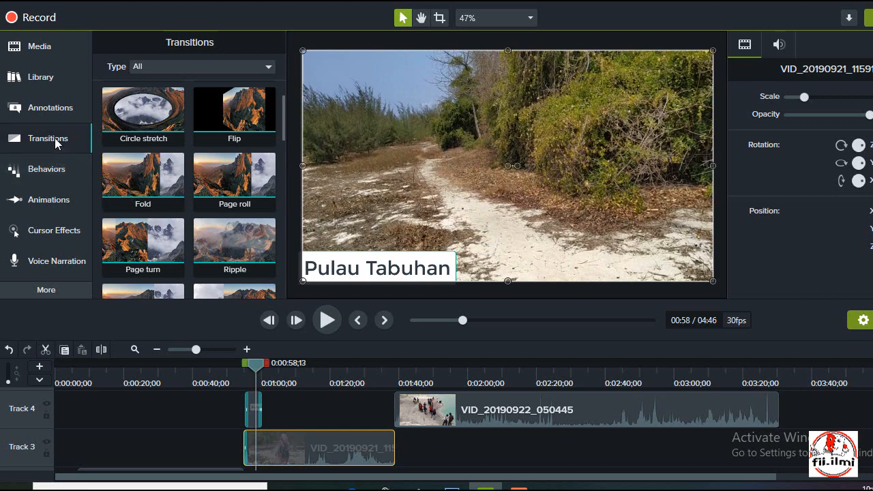
Look through the available behavior presets and check the footage at the start of the VID_20190922_050445 clip
left_click(48, 184)
scroll(211, 188, "down", 3)
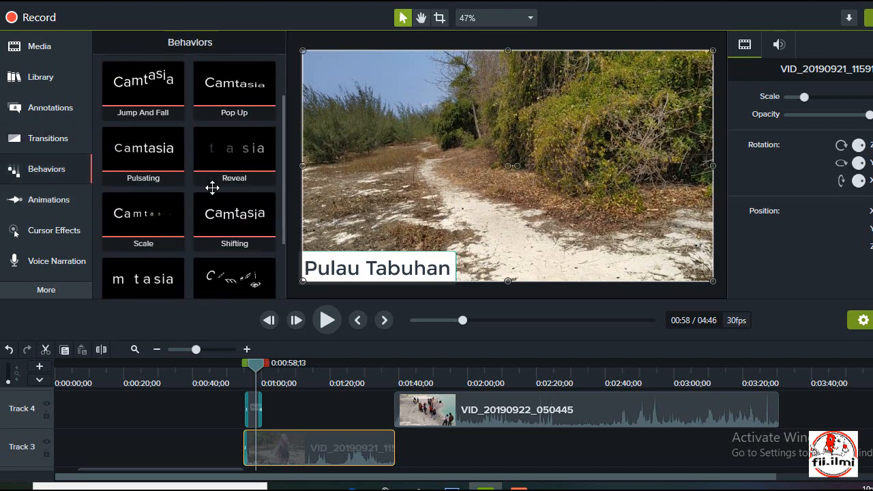
scroll(212, 187, "down", 3)
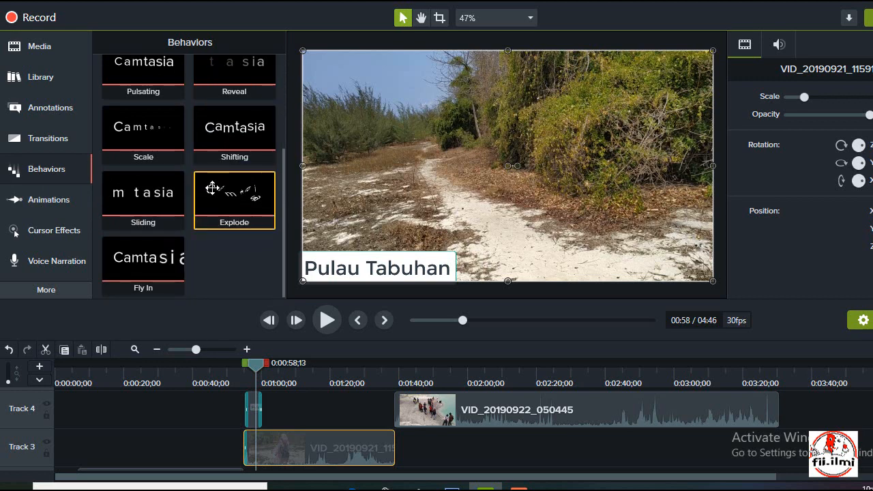
scroll(212, 188, "up", 6)
left_click(62, 205)
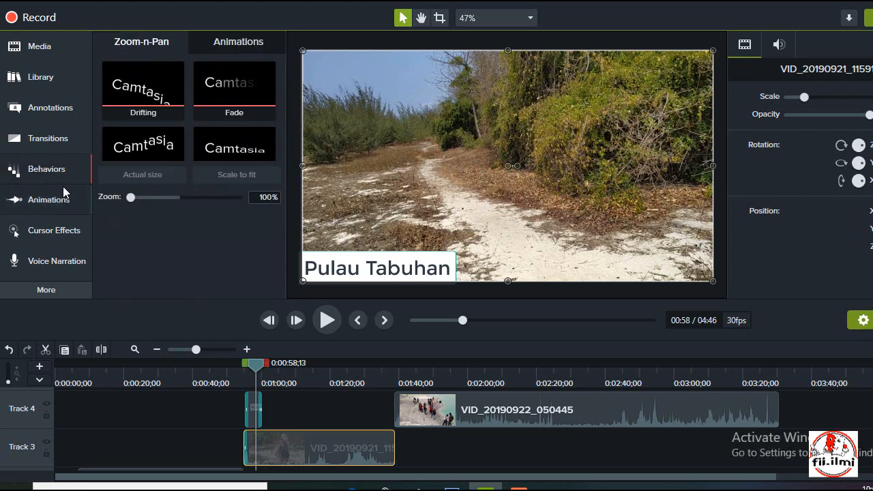
left_click(61, 169)
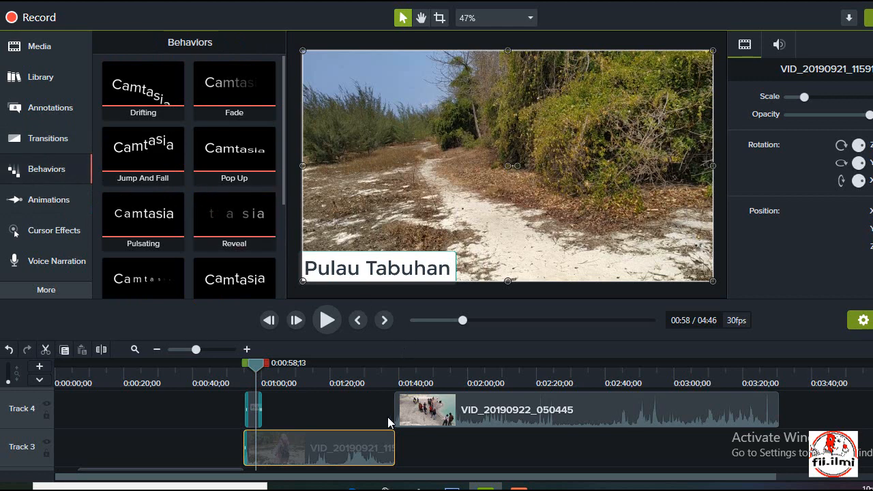
scroll(423, 415, "up", 1)
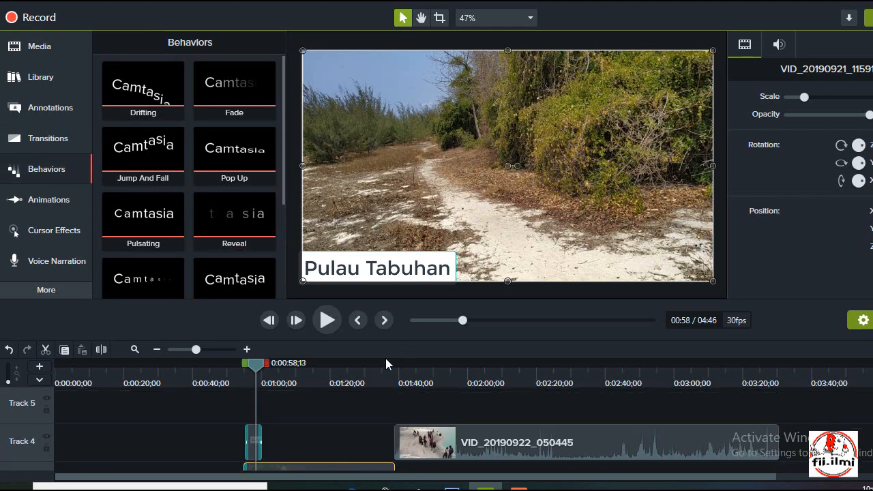
mouse_move(402, 364)
left_mouse_down()
mouse_move(392, 366)
mouse_move(409, 367)
left_mouse_up()
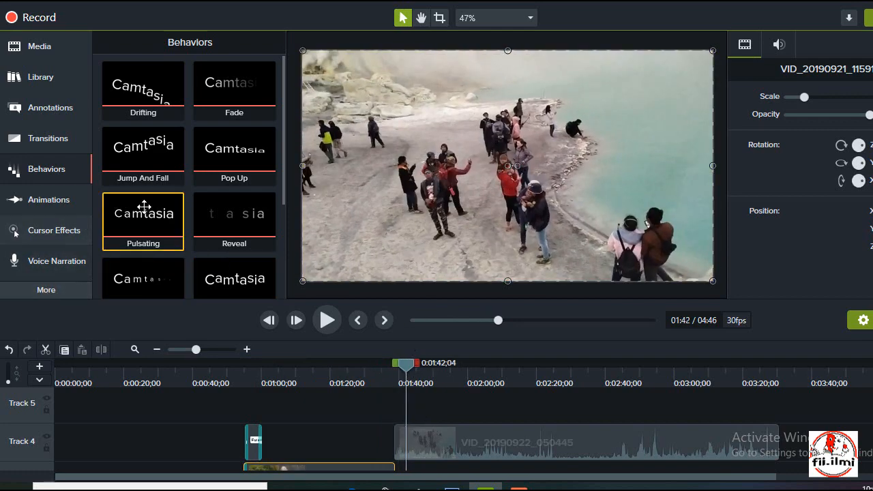
scroll(188, 172, "down", 4)
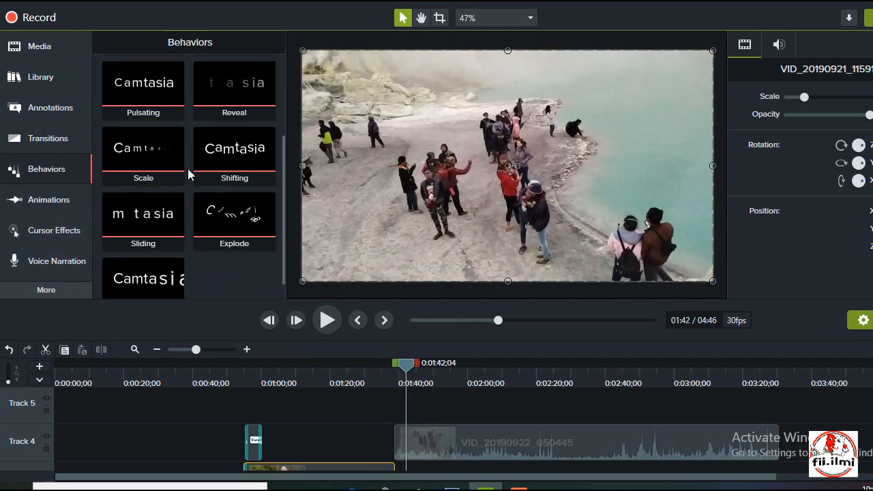
scroll(190, 174, "up", 1)
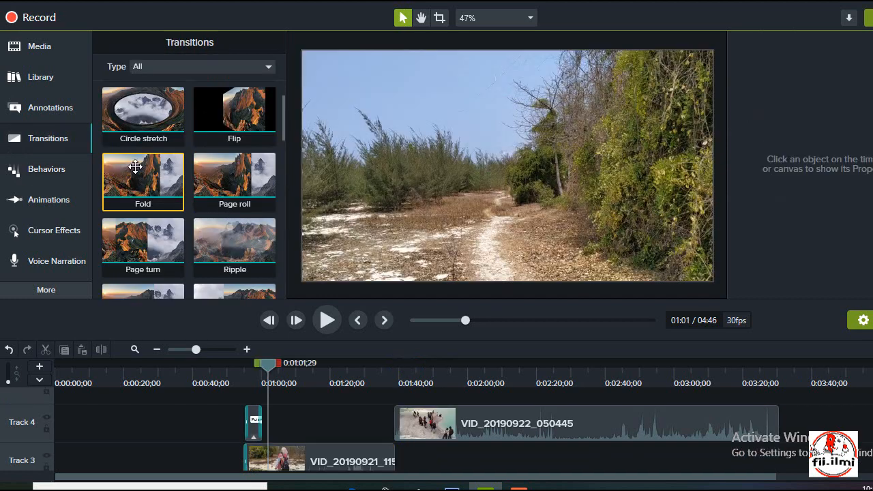
Try to apply the Fold transition to the start of the VID_20190922_050445 clip on Track 4
mouse_move(147, 188)
left_mouse_down()
mouse_move(395, 433)
mouse_move(390, 421)
left_mouse_up()
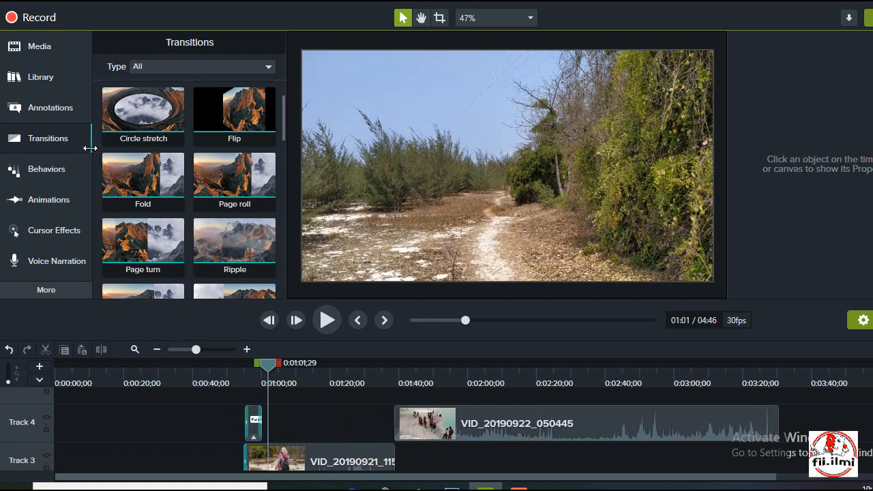
Apply the Scale to Fit animation at the start of the VID_20190922_050445 clip and preview it from 0:01:36;26
left_click(21, 202)
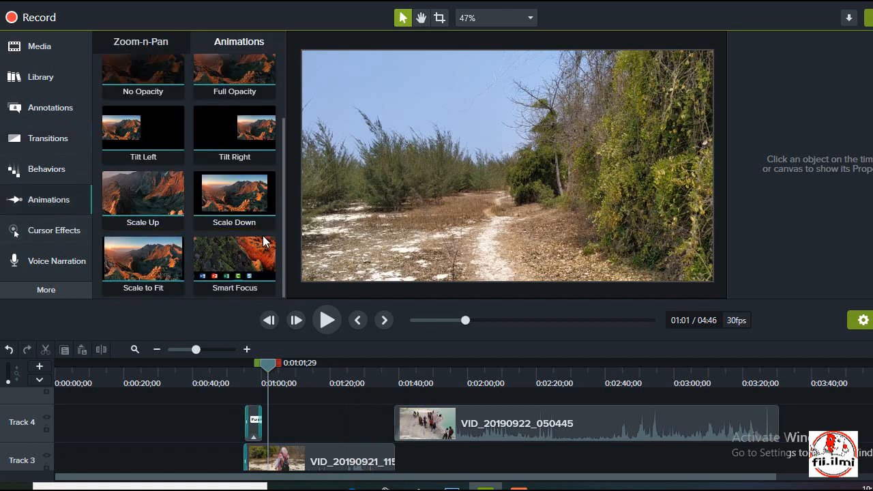
scroll(215, 209, "up", 2)
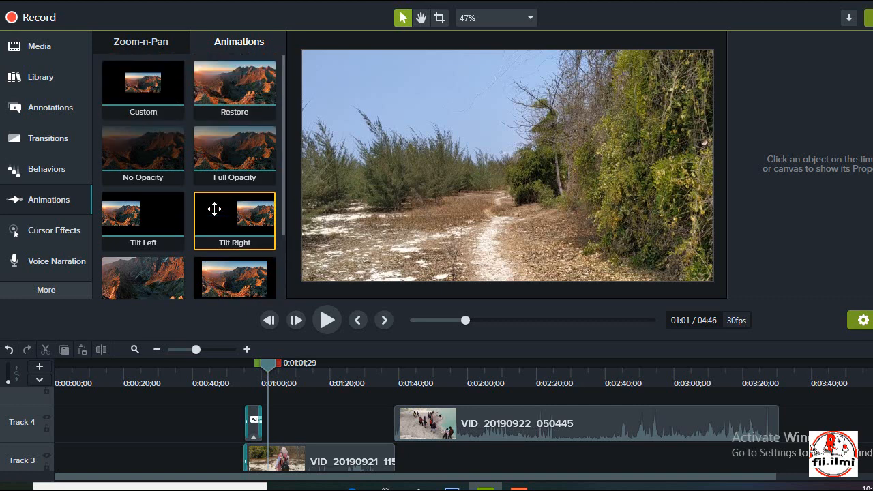
scroll(214, 211, "down", 3)
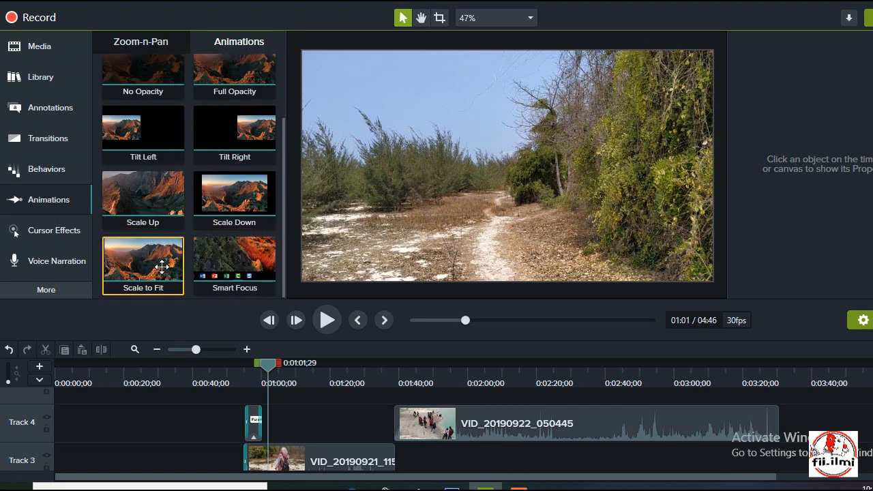
left_click_drag(162, 266, 401, 423)
left_click(388, 372)
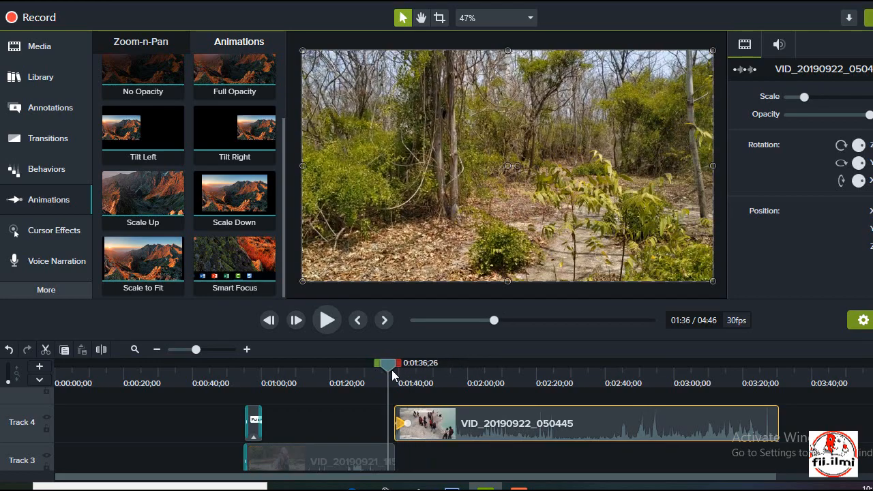
left_click(337, 324)
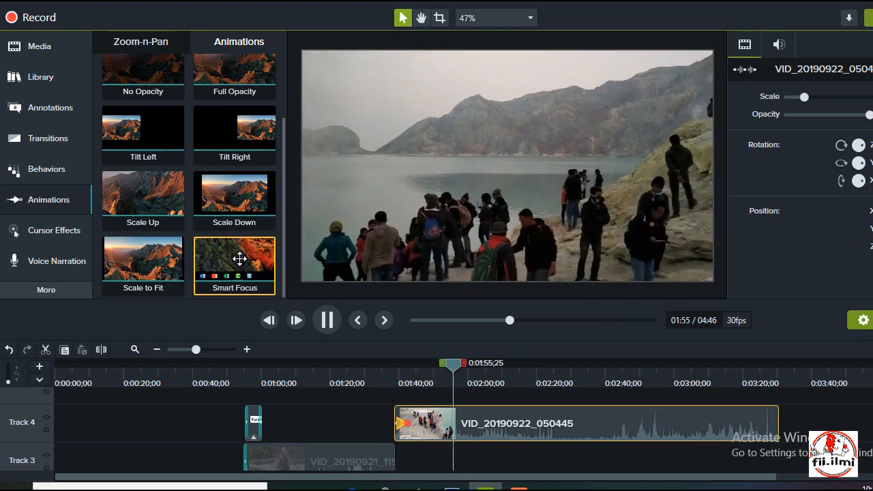
Apply the Tilt Right animation at the end of the VID_20190922_050445 clip and preview it from 0:03:24;28
scroll(234, 198, "up", 3)
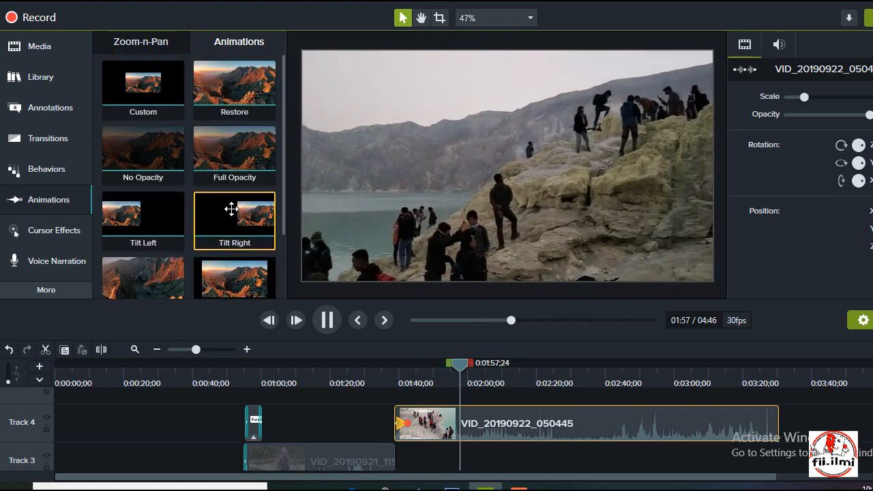
left_click_drag(240, 217, 729, 437)
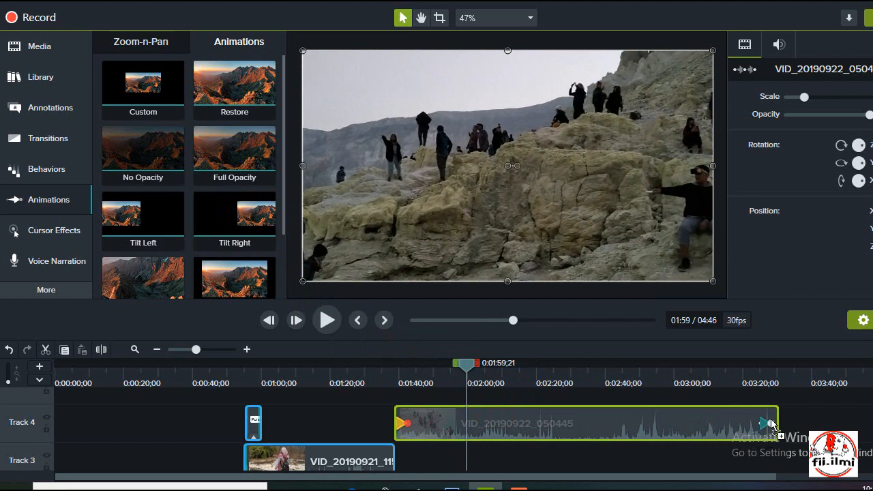
left_click_drag(776, 424, 776, 424)
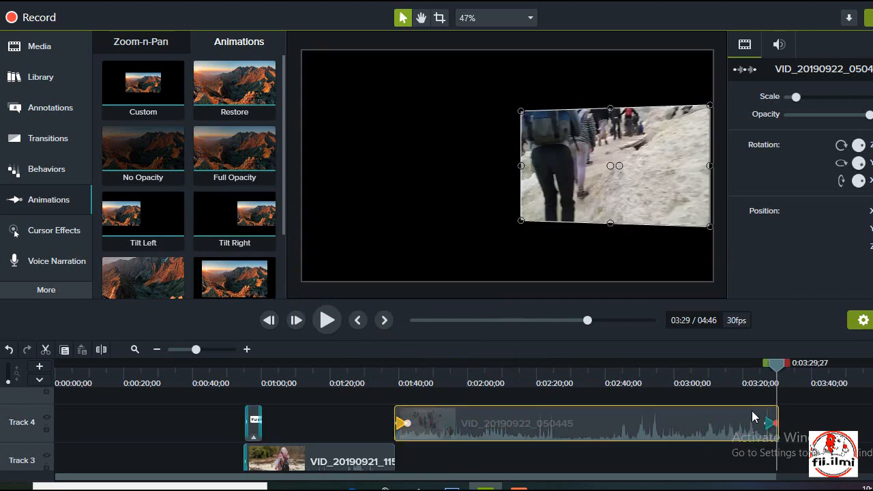
left_click_drag(776, 369, 760, 369)
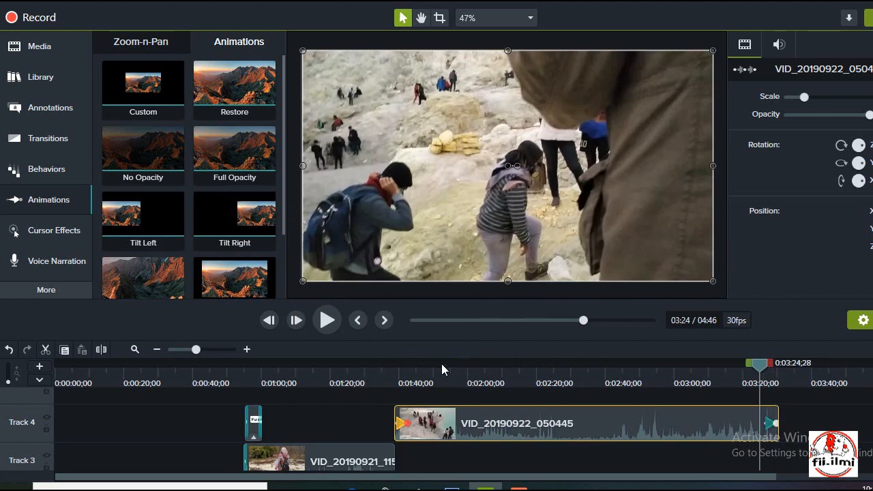
left_click(328, 320)
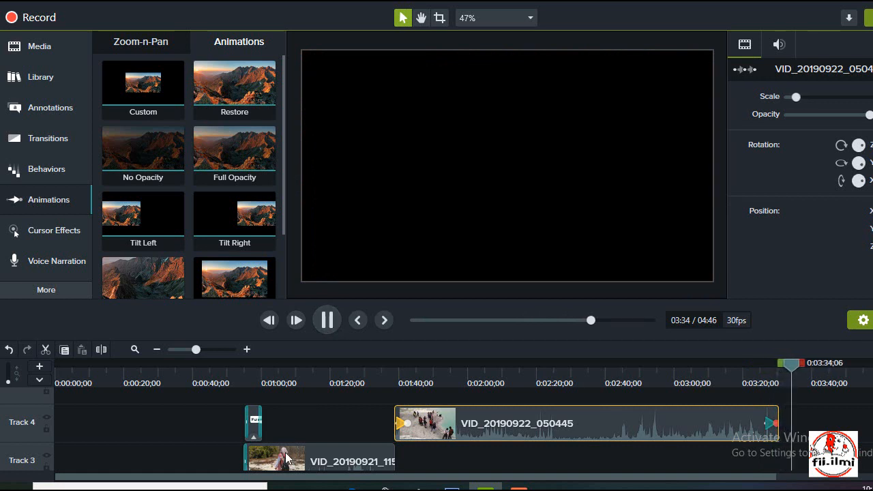
Apply the Custom animation at the end of the Track 3 clip and preview the change into the Track 4 clip
left_click(354, 460)
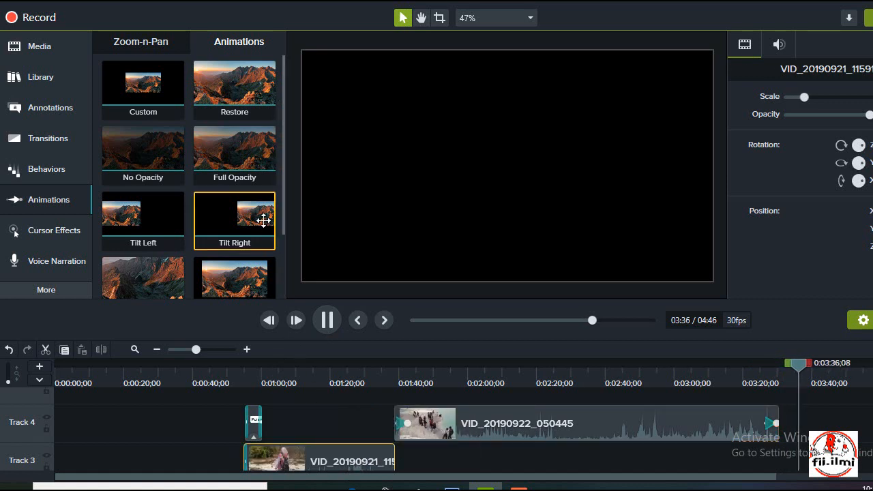
left_click(326, 320)
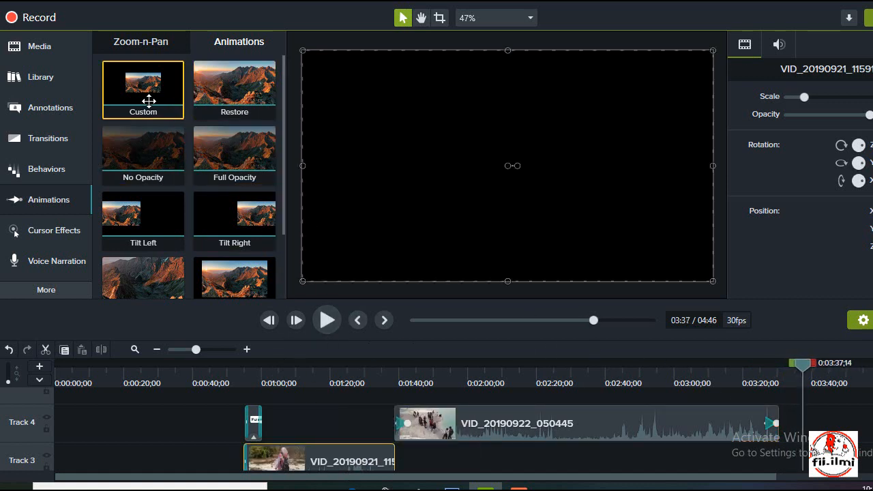
left_click_drag(148, 100, 390, 453)
left_click_drag(400, 367, 378, 365)
left_click(331, 322)
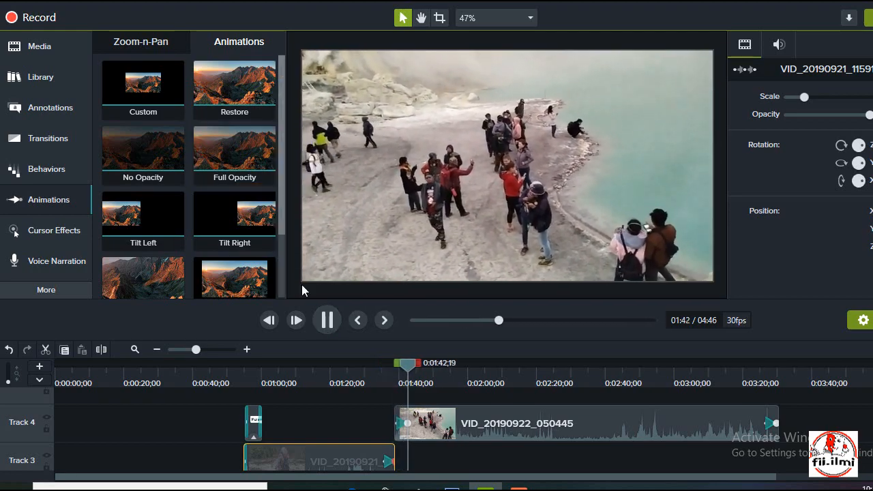
Apply the Tilt Right animation just before the Custom animation on the Track 3 clip and preview it from about 0:01:30
key("space")
scroll(232, 227, "down", 1)
scroll(226, 227, "down", 2)
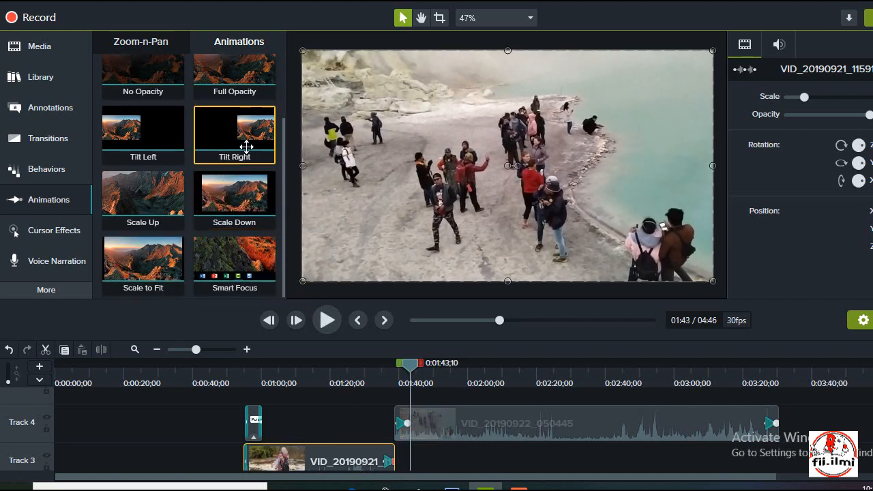
left_click_drag(247, 167, 380, 455)
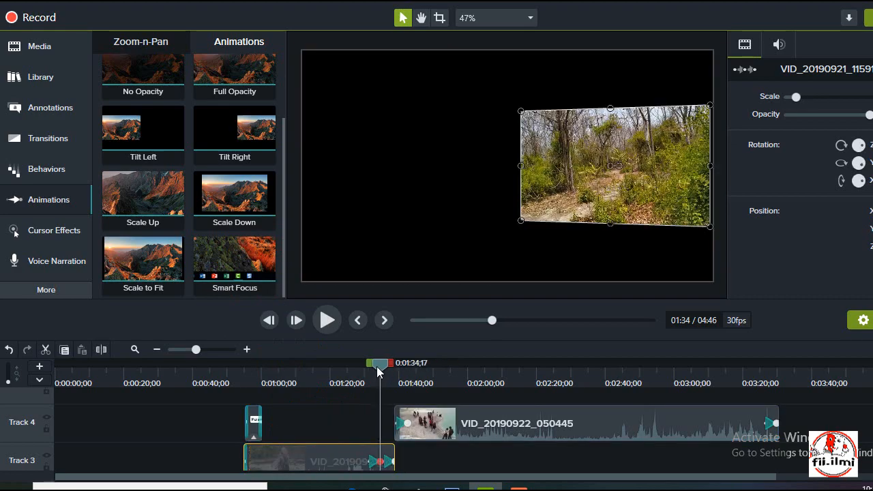
left_click_drag(380, 372, 363, 372)
left_click(327, 320)
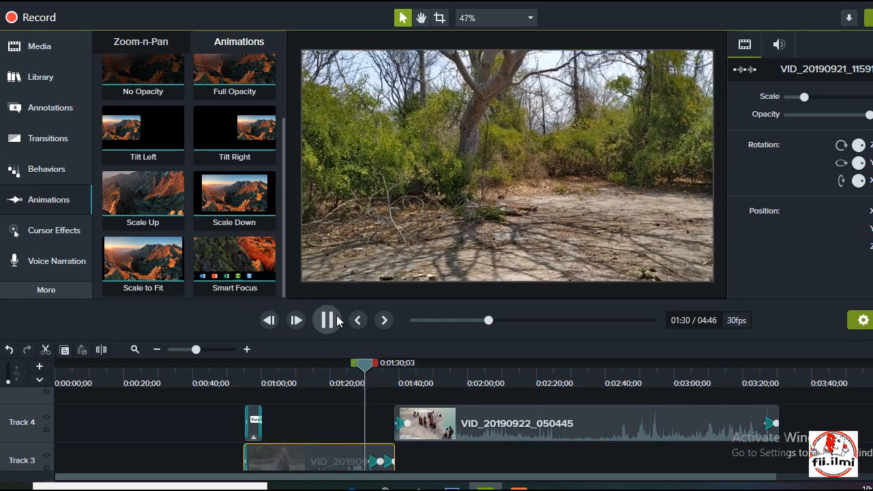
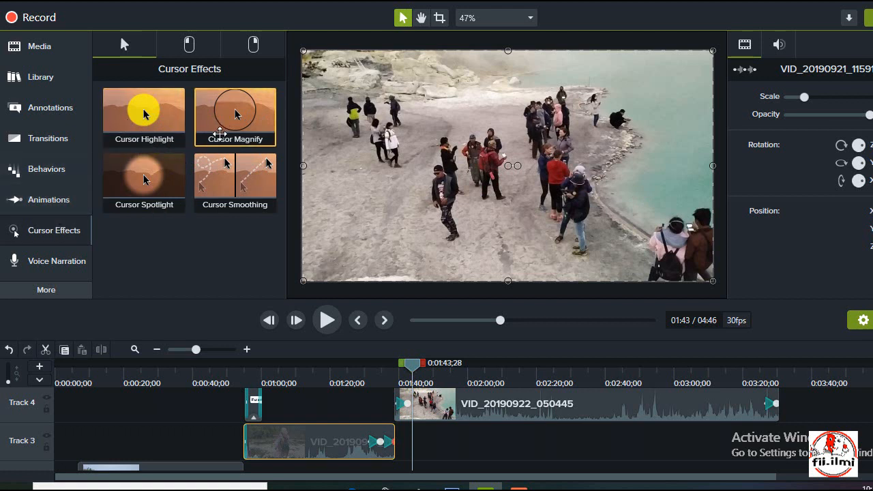
Try to start a voice narration recording with the timeline muted
left_click(63, 269)
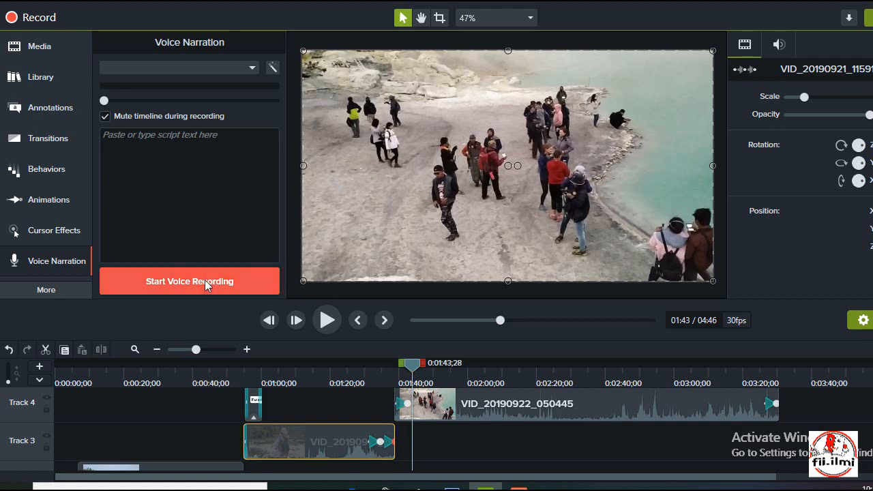
left_click(163, 285)
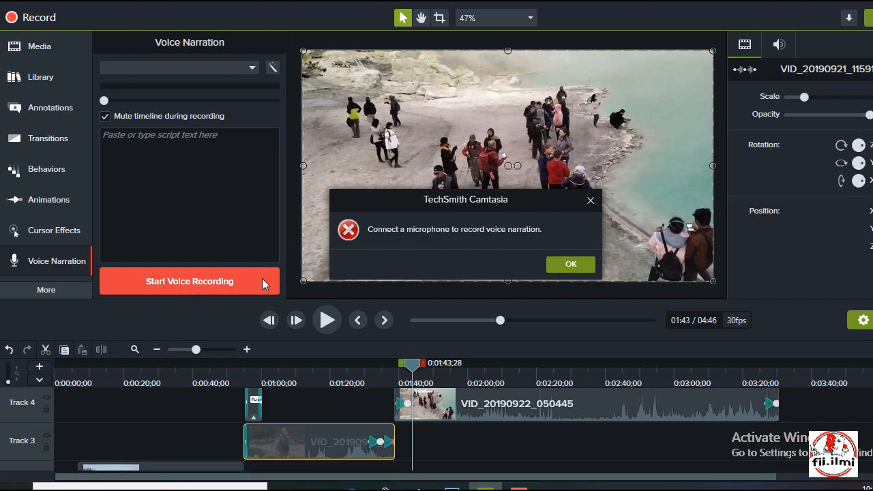
left_click(572, 265)
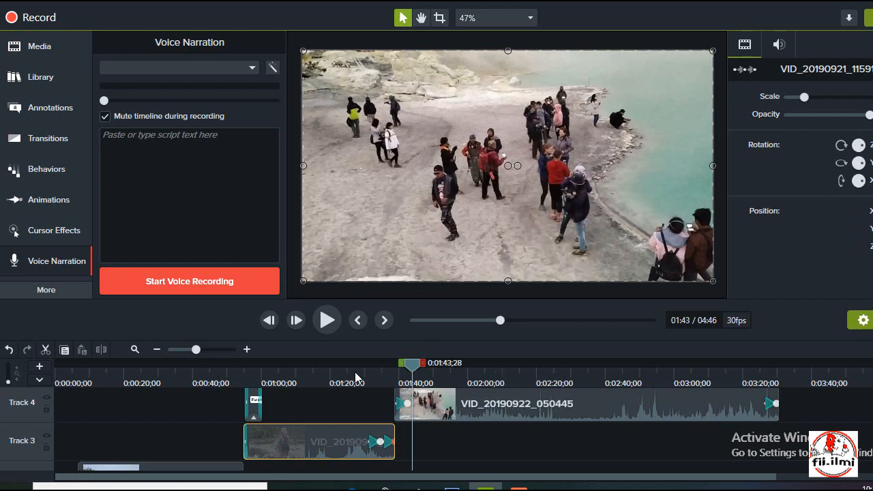
Select the safety net audio clip on Track 7 and listen to it from 0:01:43;28
scroll(359, 402, "down", 3)
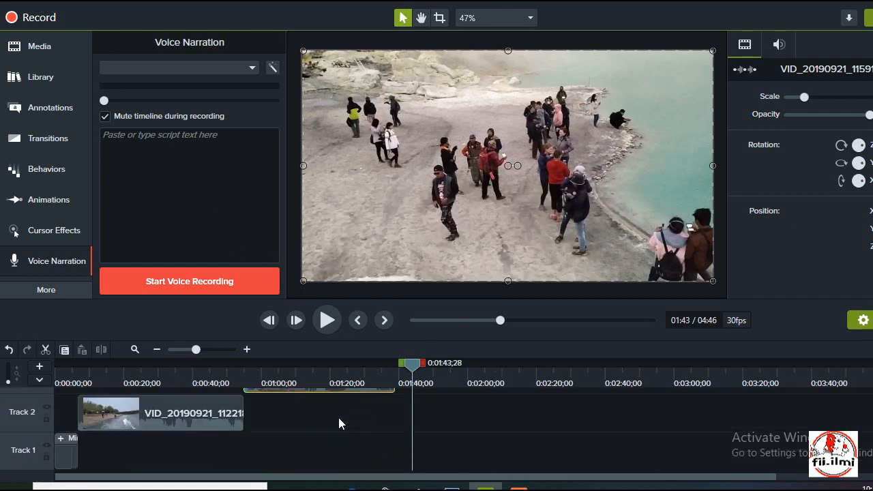
scroll(338, 418, "up", 5)
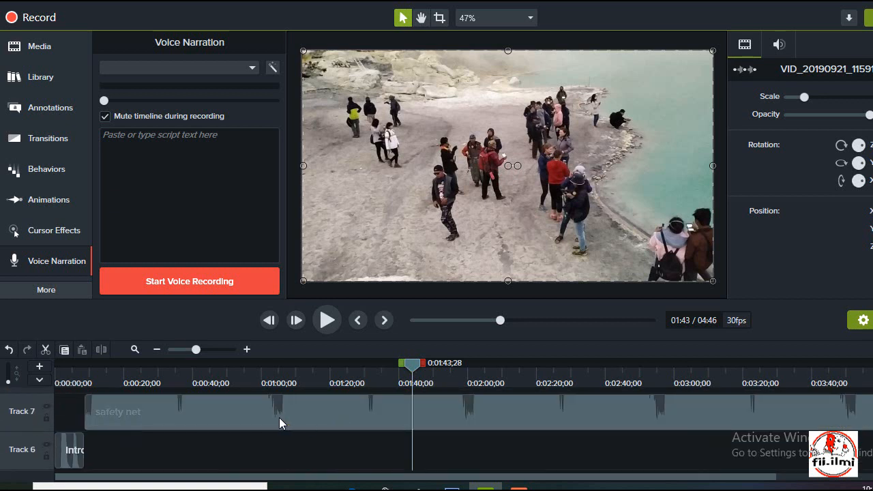
left_click(236, 423)
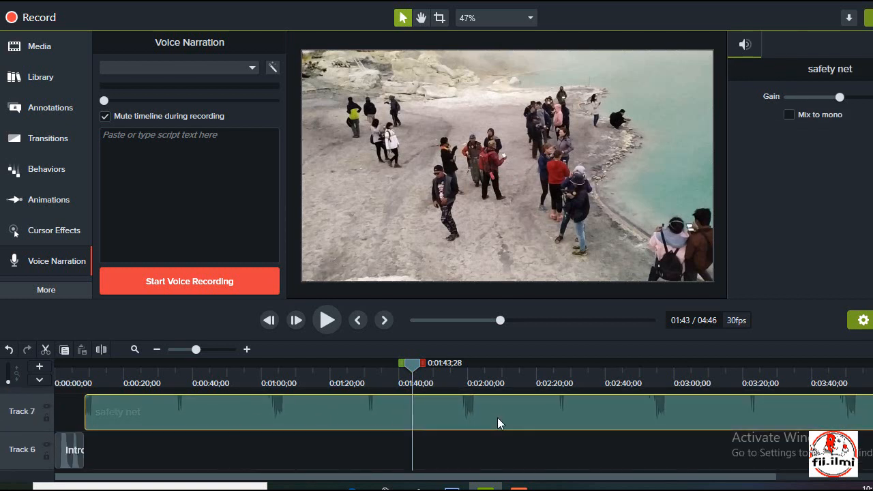
scroll(497, 418, "up", 2)
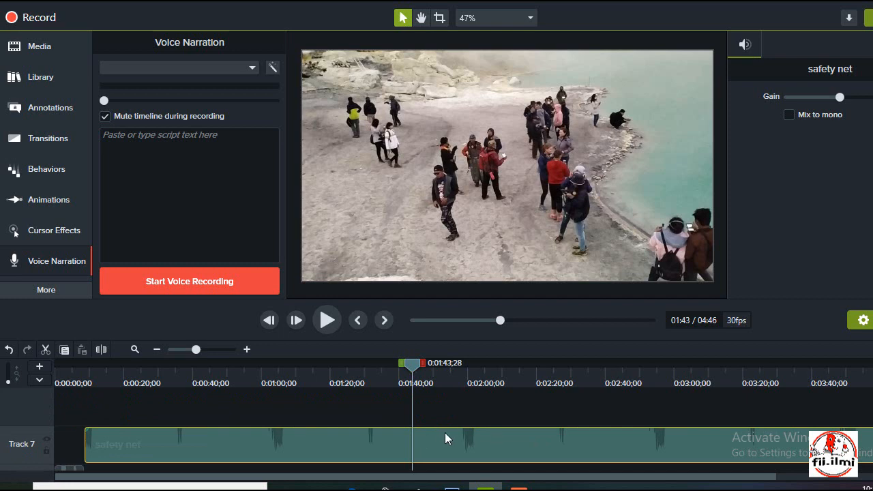
left_click(336, 324)
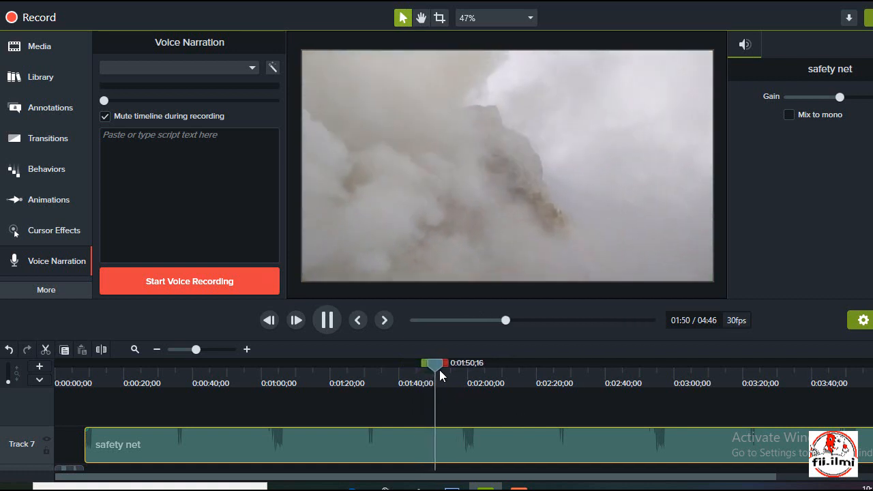
left_click(330, 322)
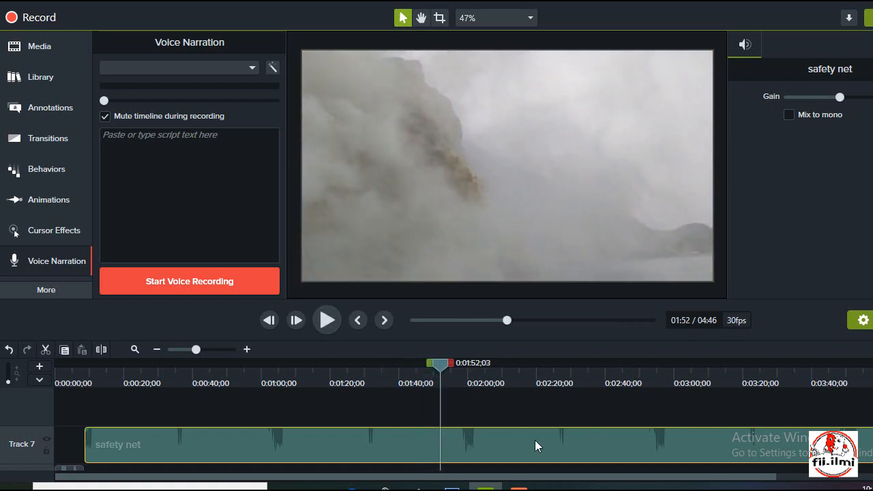
Look over the clips on Tracks 2 to 7 against the safety net audio clip
scroll(487, 437, "down", 6)
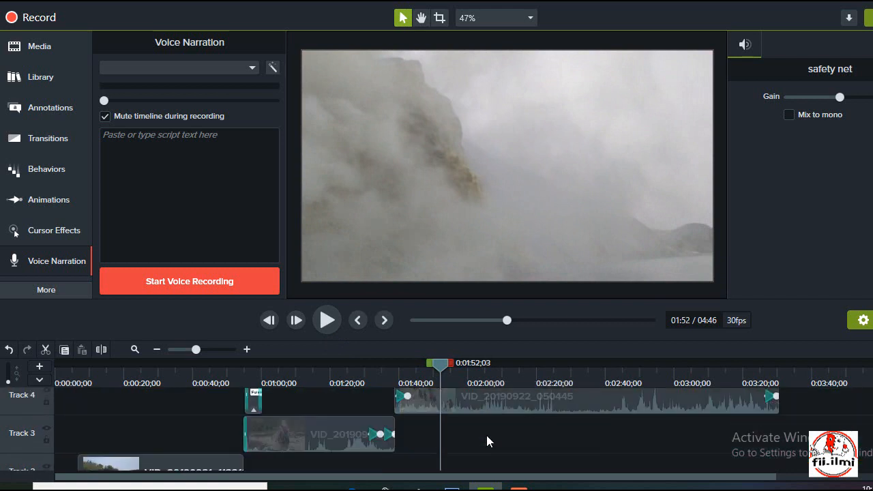
scroll(486, 435, "up", 6)
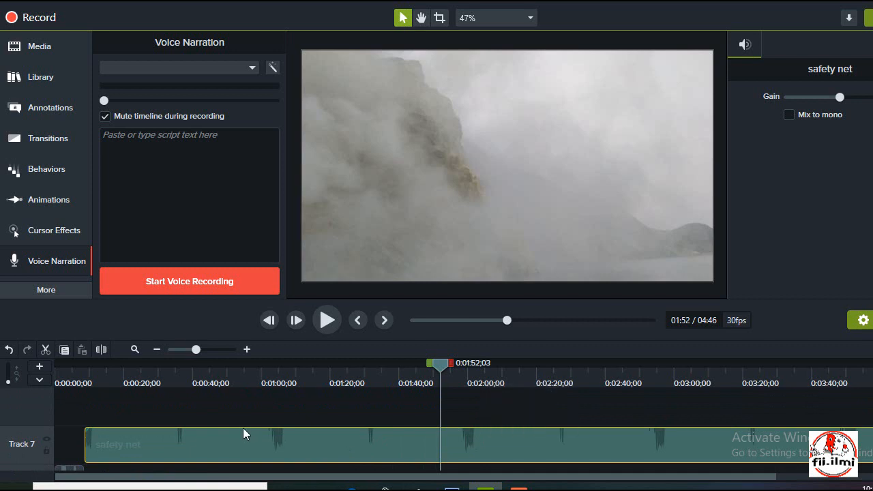
scroll(261, 433, "down", 4)
scroll(261, 432, "down", 1)
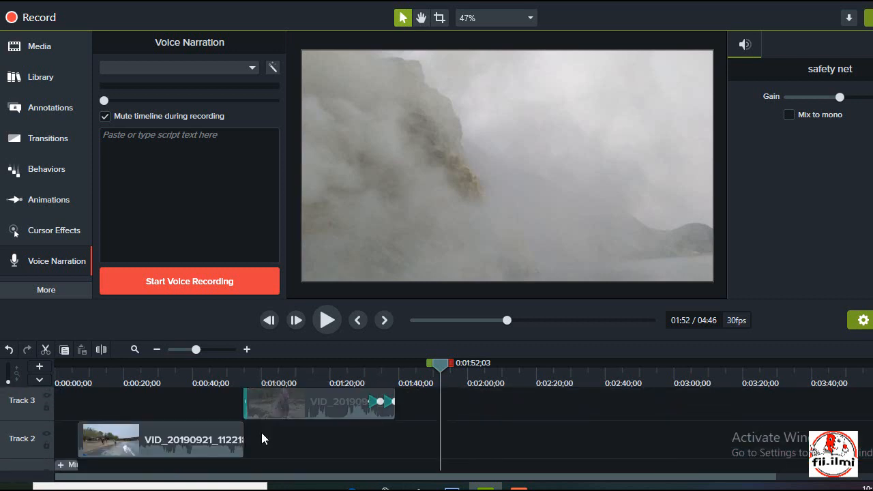
scroll(261, 432, "up", 4)
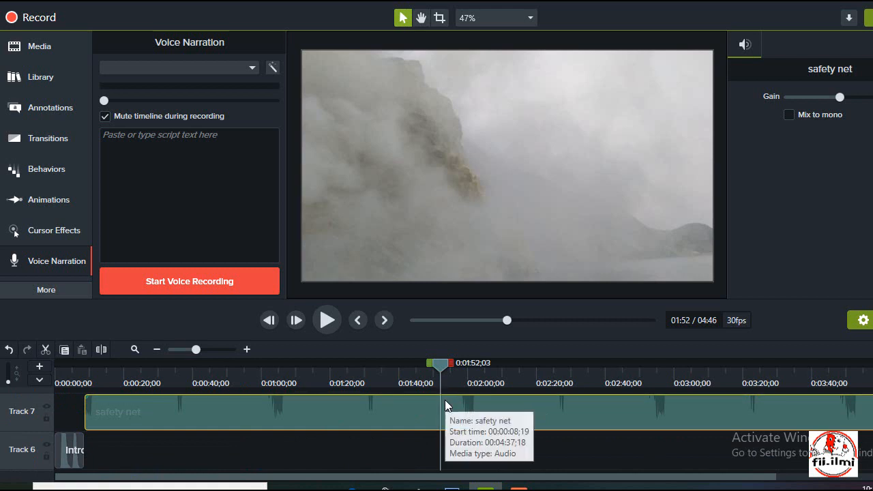
scroll(445, 400, "down", 3)
scroll(445, 400, "up", 2)
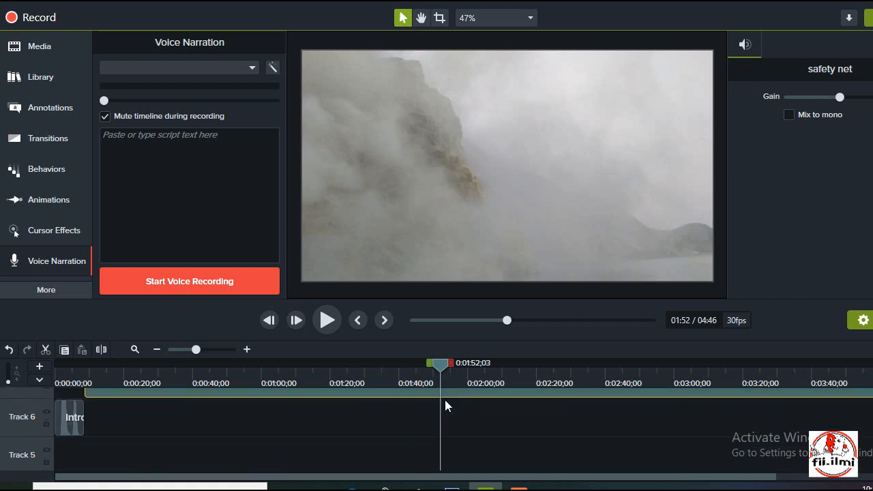
scroll(444, 402, "up", 1)
Add an audio point to the safety net clip just after the playhead, at about 0:01:54
right_click(446, 434)
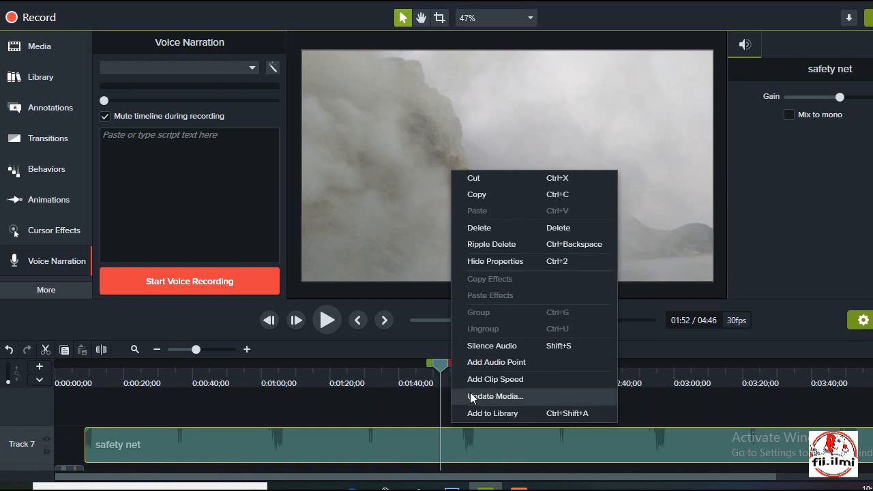
left_click(510, 362)
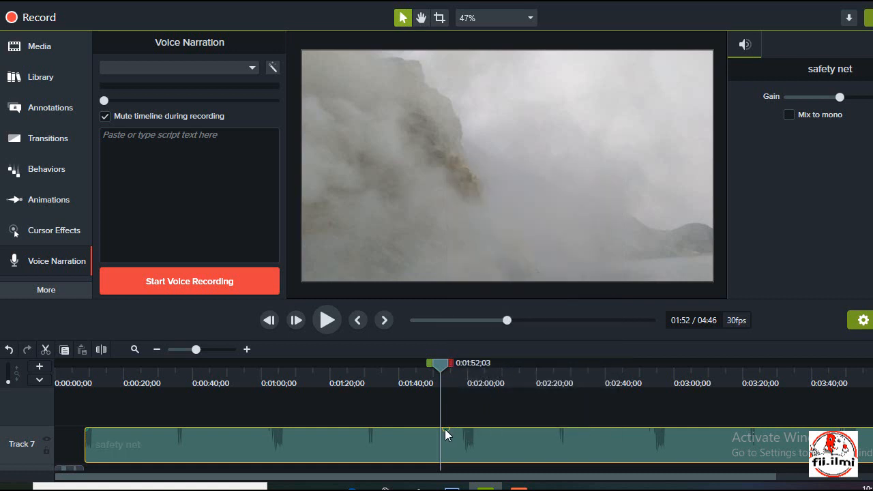
left_click(247, 350)
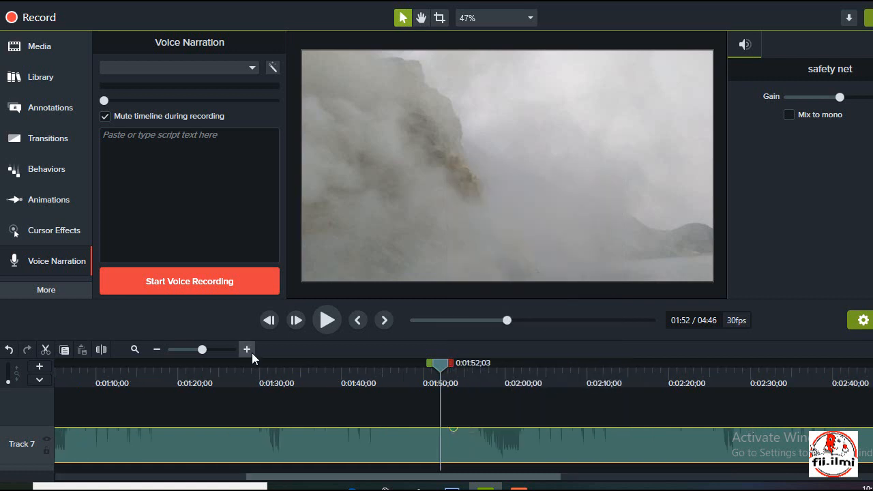
Add two more audio points to the safety net clip, at about 0:01:55 and about 0:02:01
right_click(487, 427)
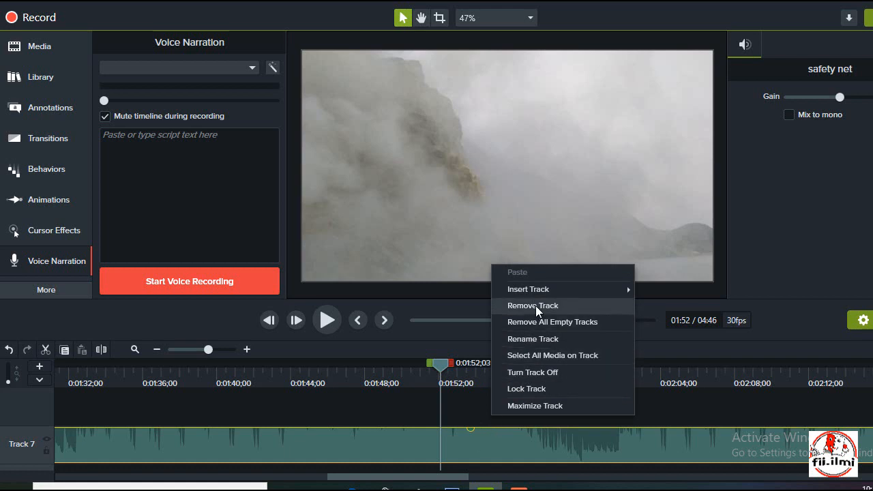
left_click(483, 439)
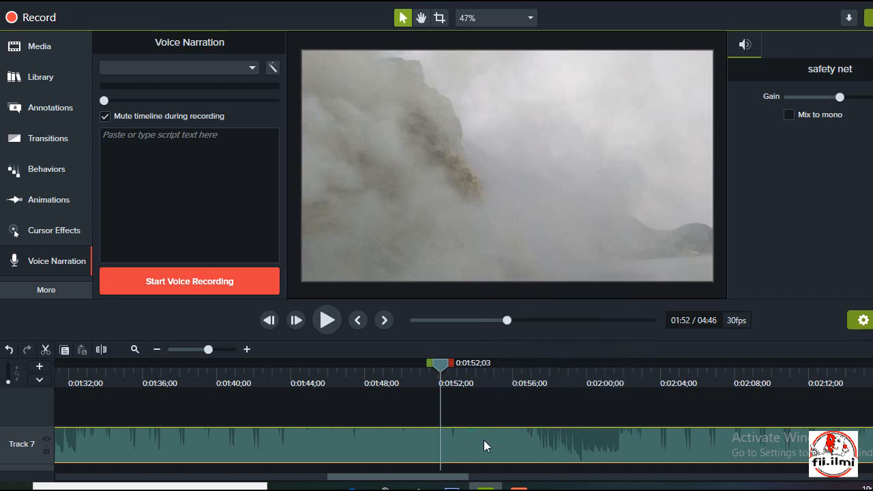
right_click(503, 440)
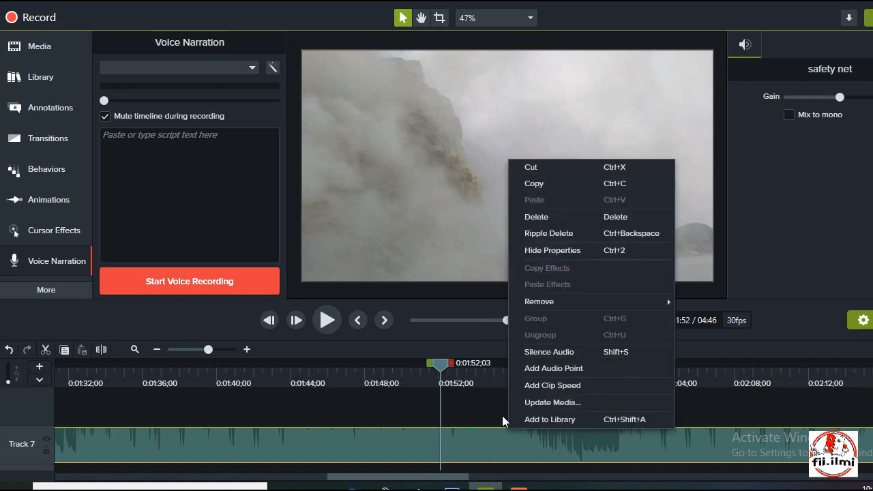
left_click(549, 369)
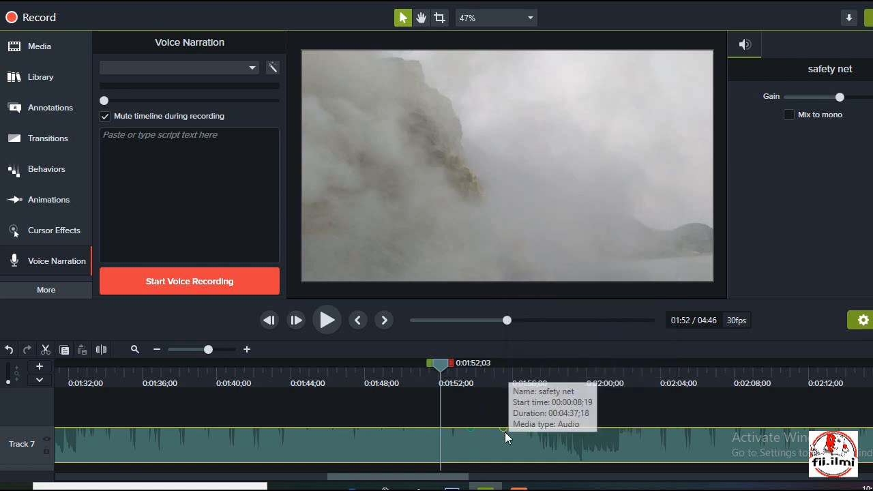
right_click(606, 428)
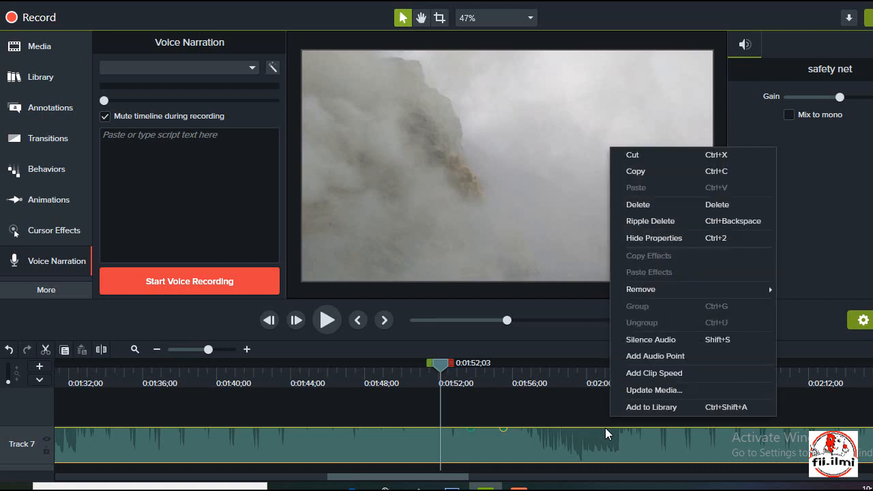
left_click(634, 357)
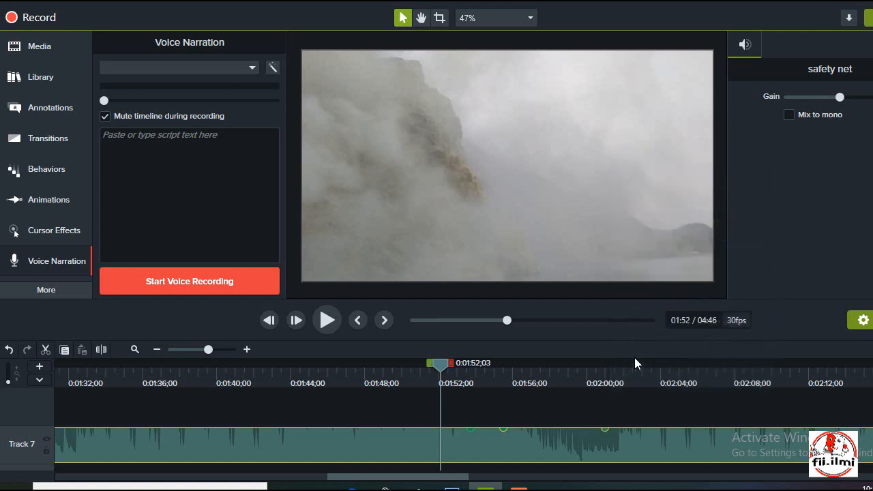
Add a fourth audio point to the safety net clip at about 0:02:02 and play the section from 0:01:52;03
right_click(622, 427)
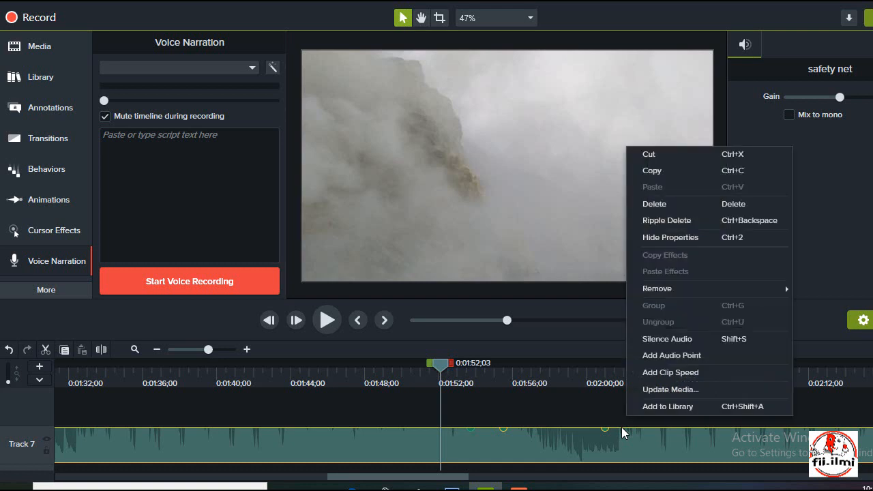
left_click(671, 355)
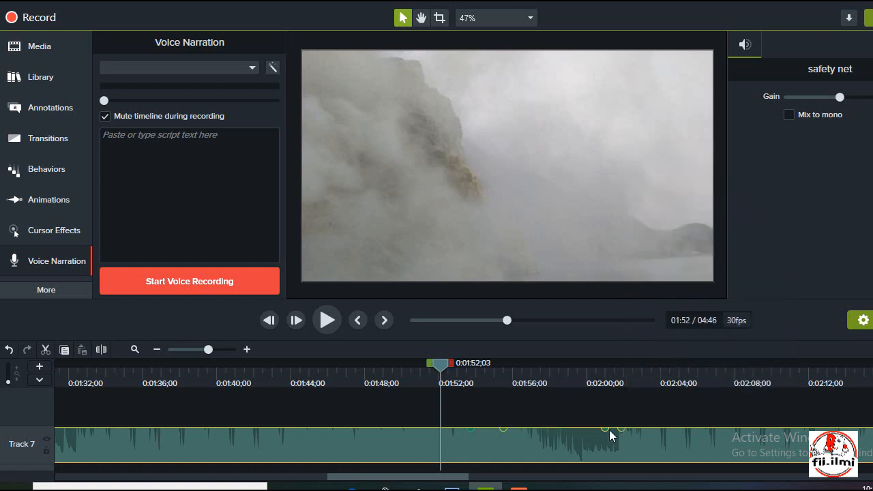
scroll(607, 432, "down", 4)
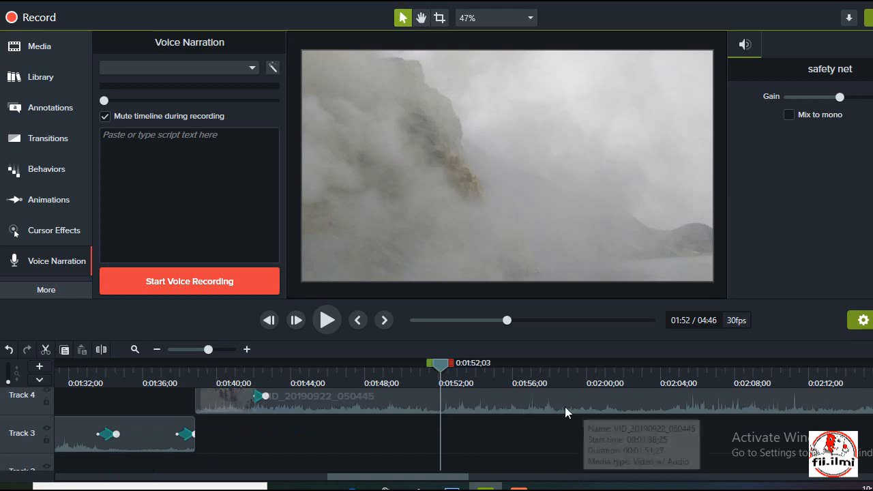
scroll(556, 407, "up", 4)
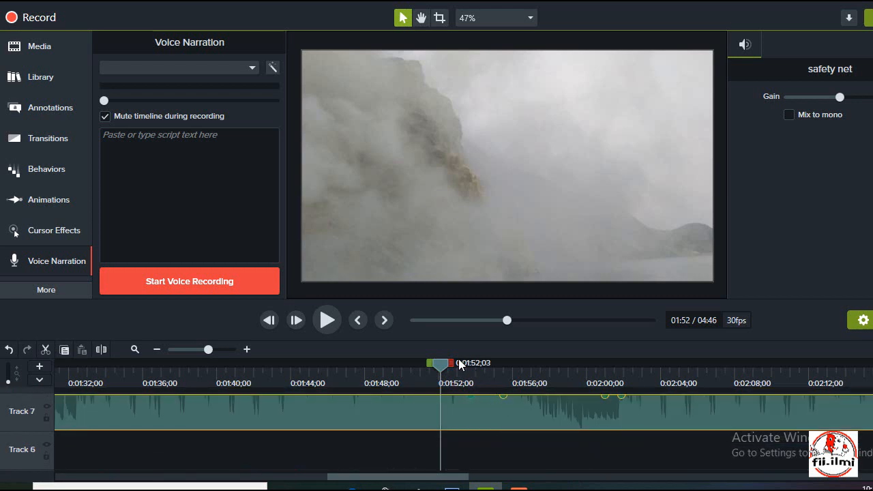
left_click(327, 325)
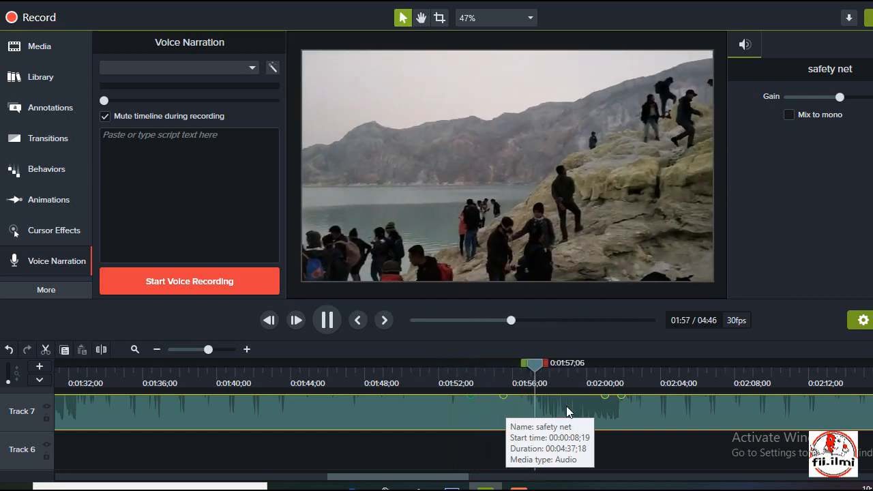
left_click(334, 323)
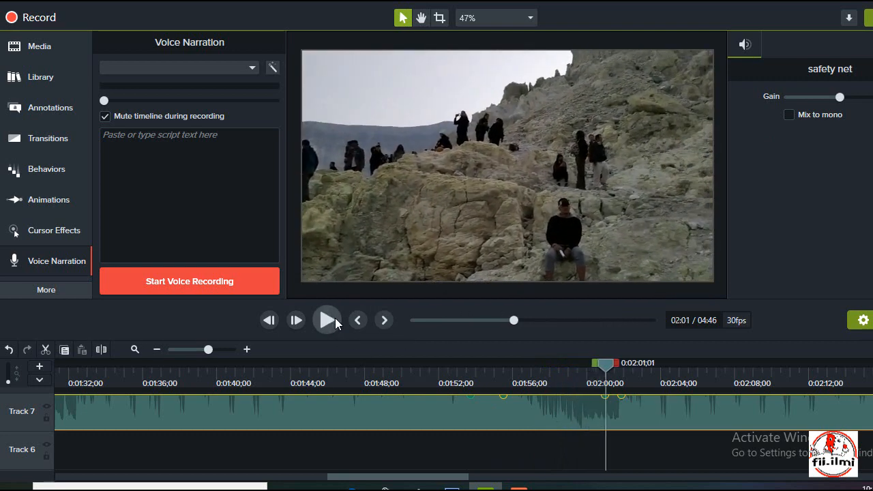
Lower the safety net clip's two middle audio points, the right one to 69% and the left one further, and play the section from 0:01:52;25
left_click_drag(570, 369, 454, 372)
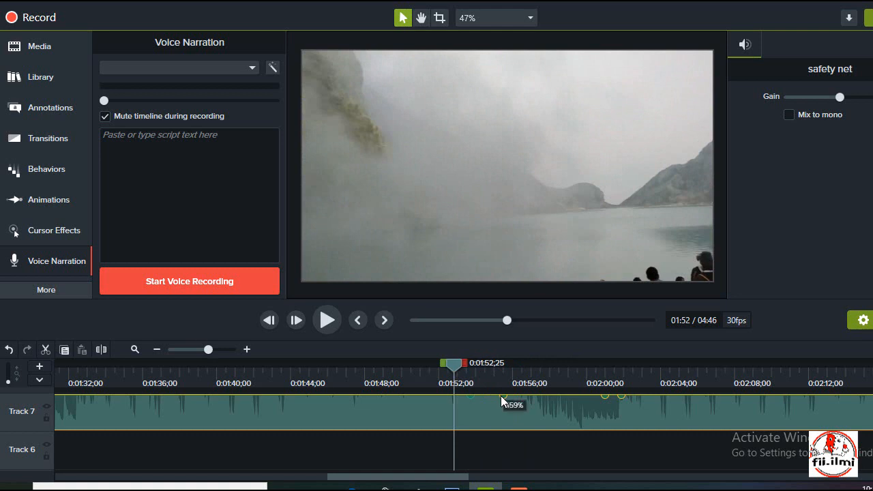
left_click_drag(503, 397, 500, 416)
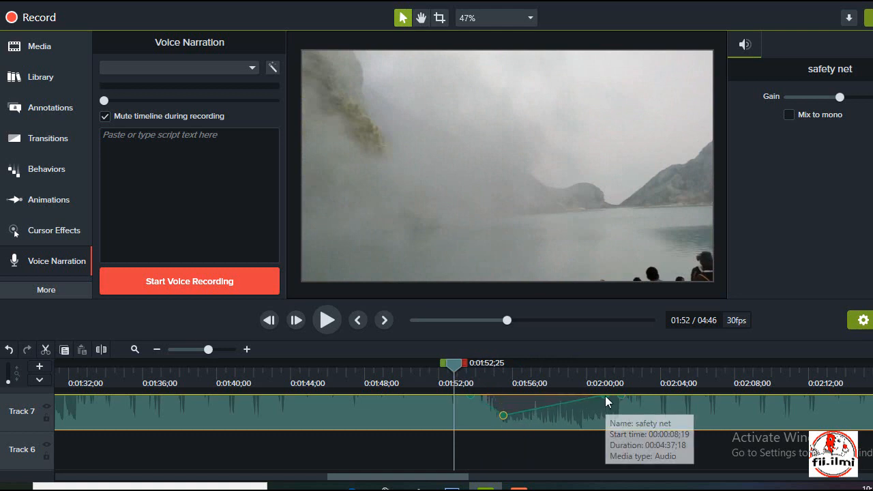
left_click_drag(605, 396, 610, 417)
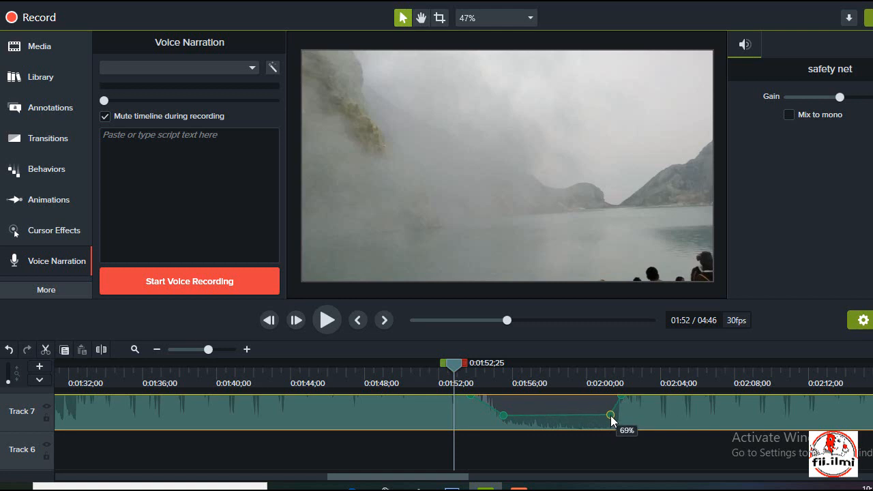
left_click_drag(506, 413, 504, 420)
left_click(335, 321)
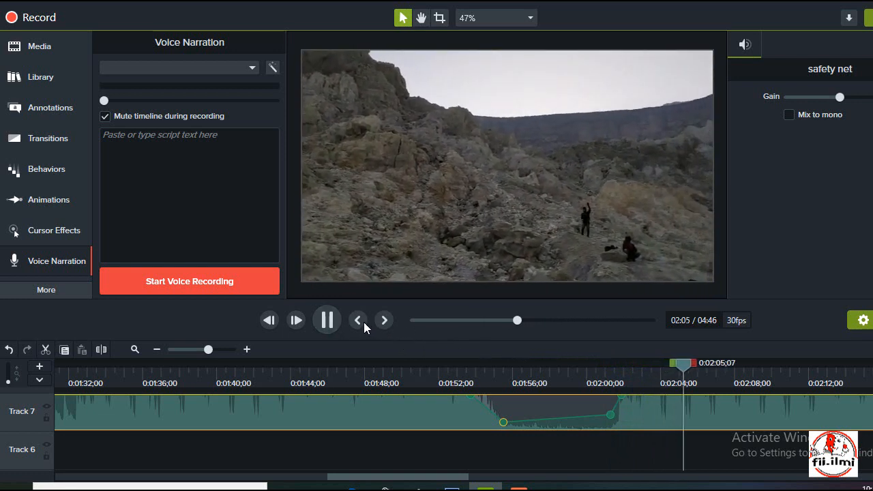
left_click(327, 319)
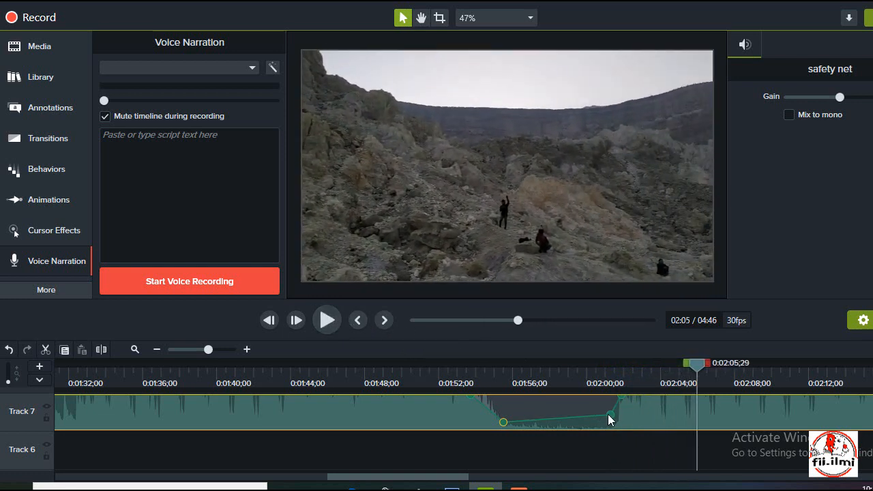
Lower the two middle audio points all the way to silence the safety net clip between them
left_click_drag(608, 414, 611, 426)
left_click_drag(504, 422, 503, 430)
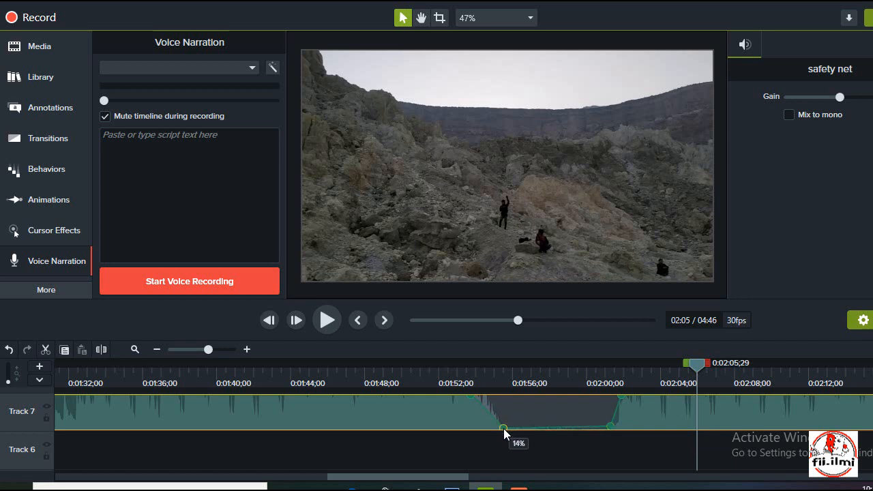
left_click_drag(611, 427, 613, 430)
left_click_drag(502, 429, 502, 432)
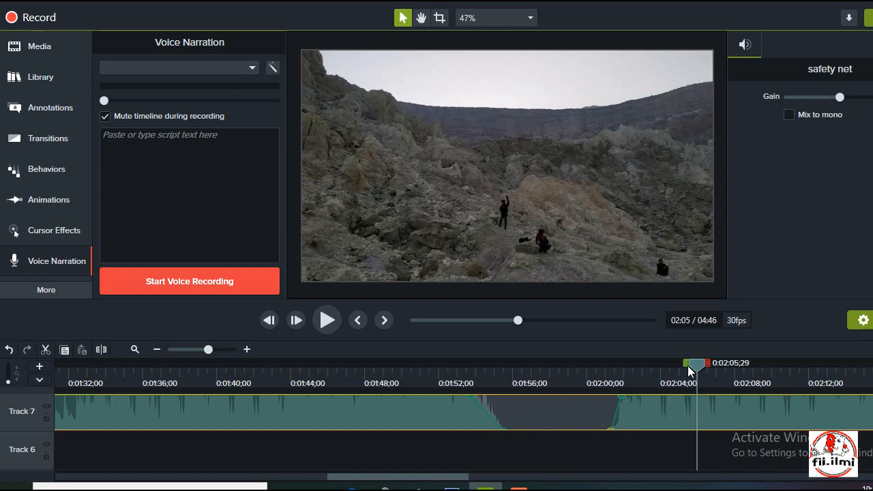
Play the safety net clip from 0:01:52;22 to listen to the fade-out, the silent section and the fade-in
left_click_drag(686, 369, 452, 371)
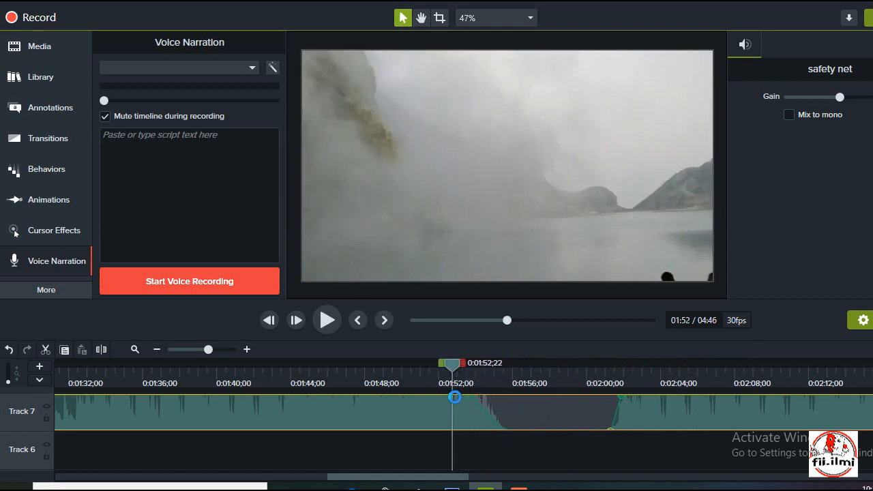
left_click(338, 320)
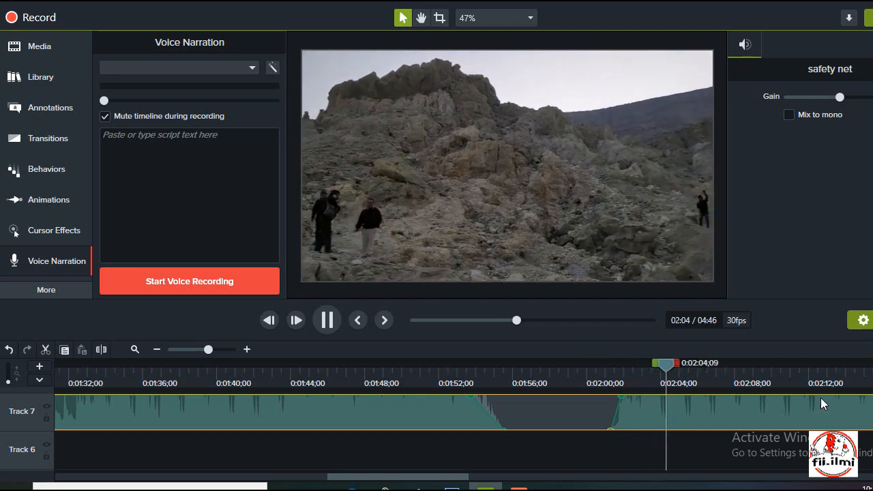
left_click(336, 321)
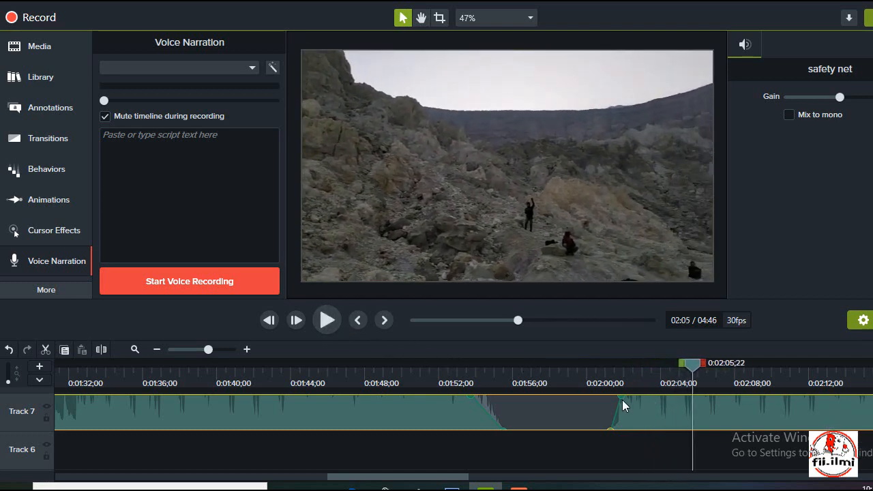
Lengthen the safety net fade-in by moving its last audio point to about 0:02:04, and play it from 0:02:00;25
left_click_drag(640, 398, 659, 400)
left_click_drag(695, 366, 598, 390)
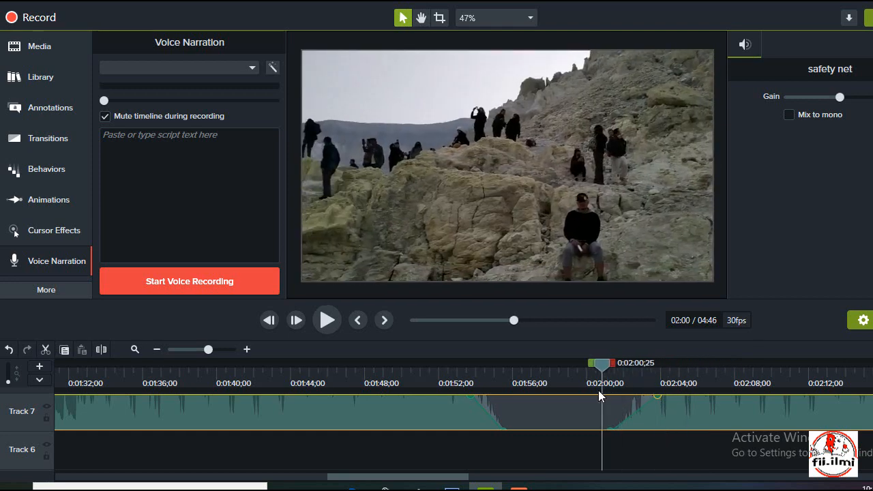
left_click(334, 321)
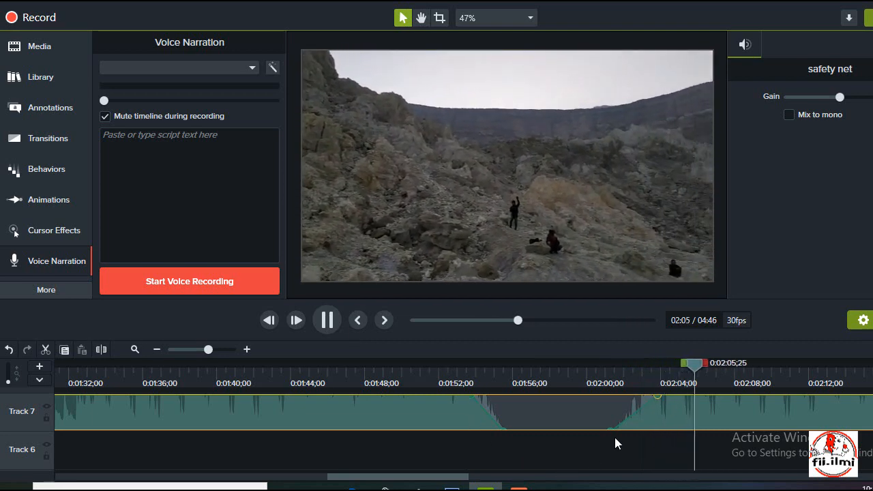
left_click(328, 320)
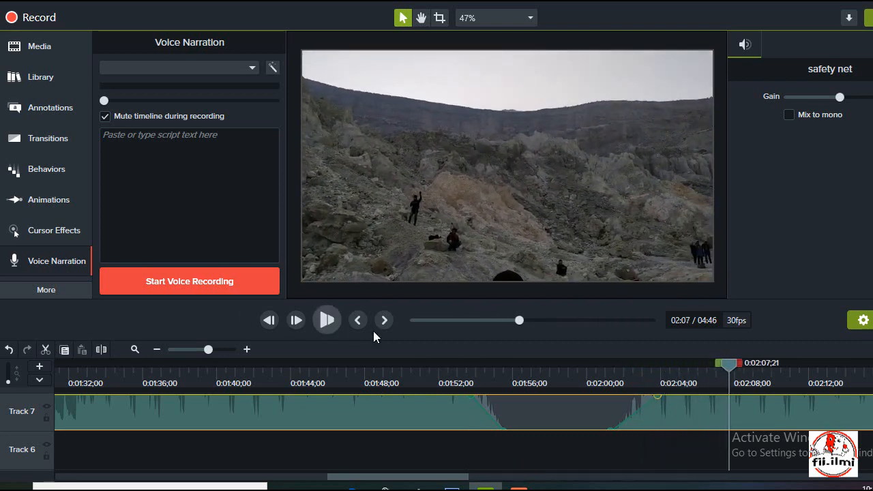
Add a clip speed effect to the VID_20190922_050445 clip on Track 4
scroll(631, 424, "down", 3)
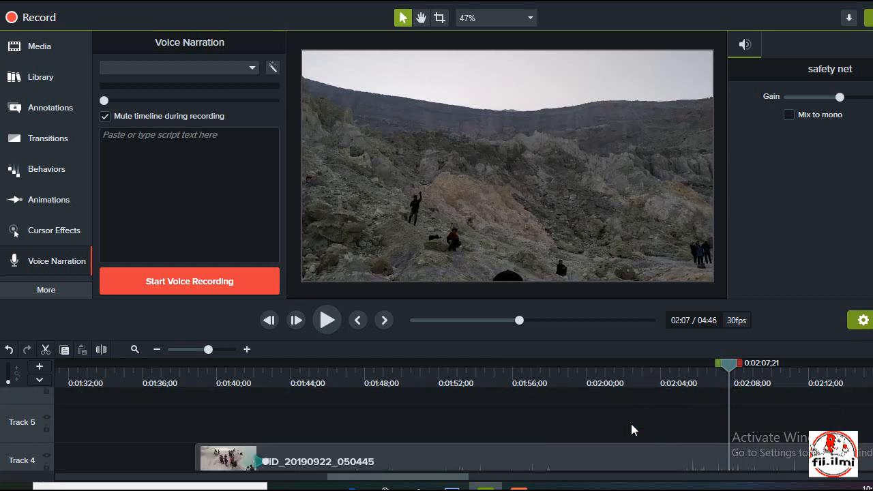
scroll(631, 424, "up", 3)
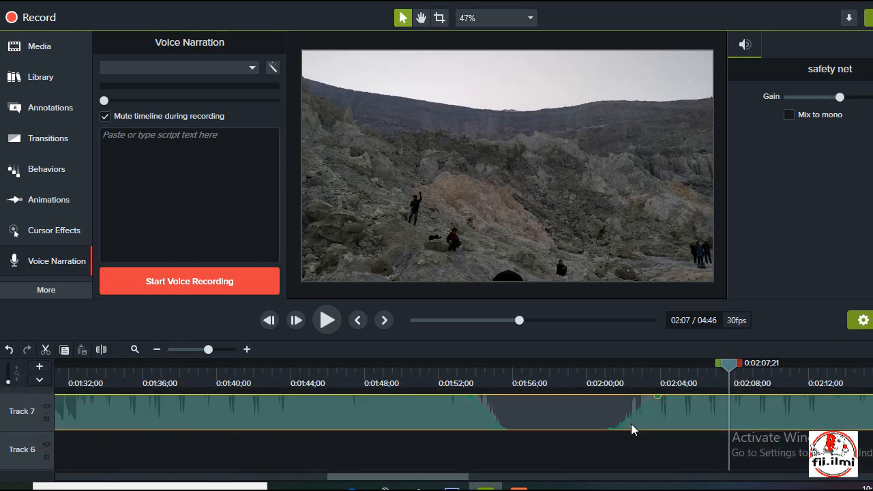
scroll(631, 424, "down", 3)
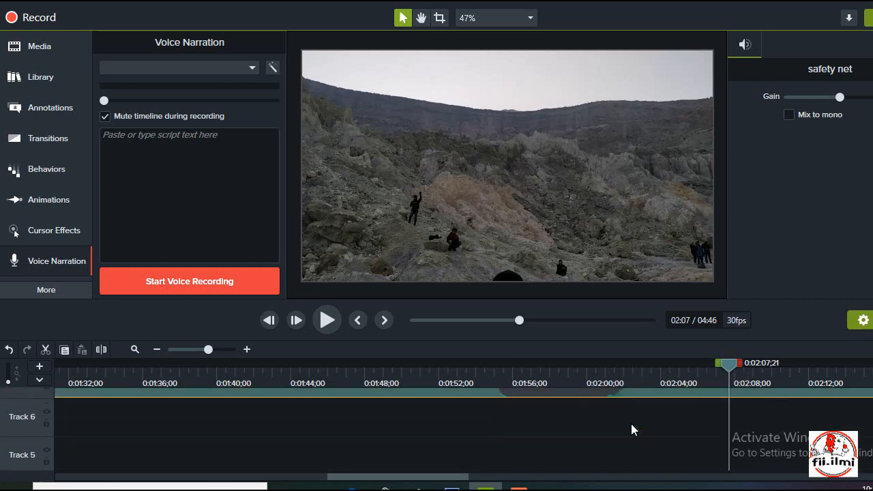
scroll(631, 428, "down", 1)
scroll(631, 430, "up", 1)
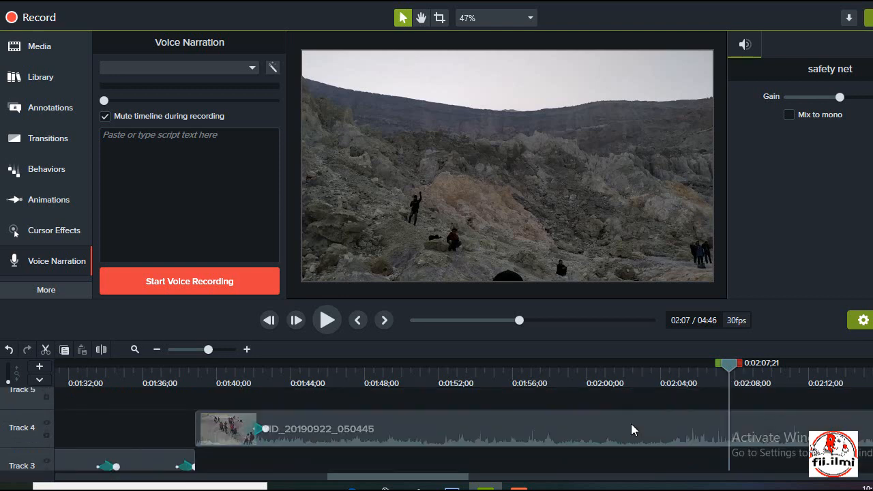
left_click(234, 427)
right_click(235, 427)
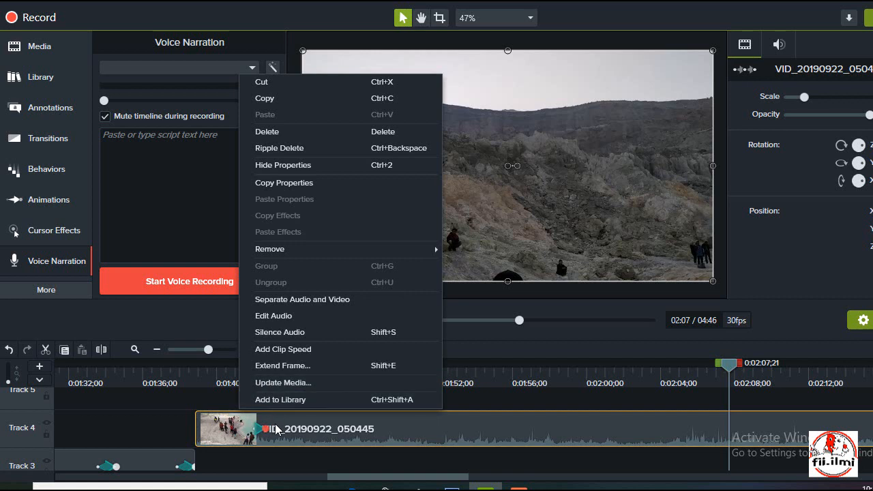
left_click(294, 349)
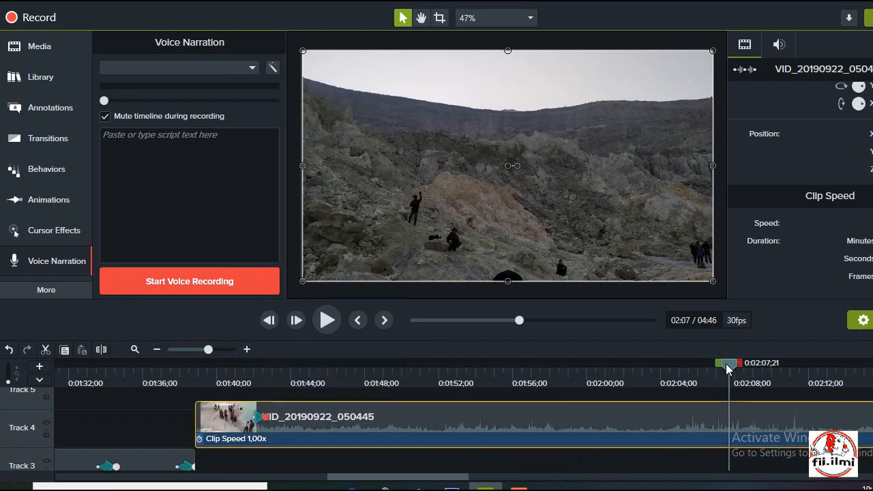
Play the start of the VID_20190922_050445 clip at normal speed, beginning at 0:01:37;22
left_click(175, 365)
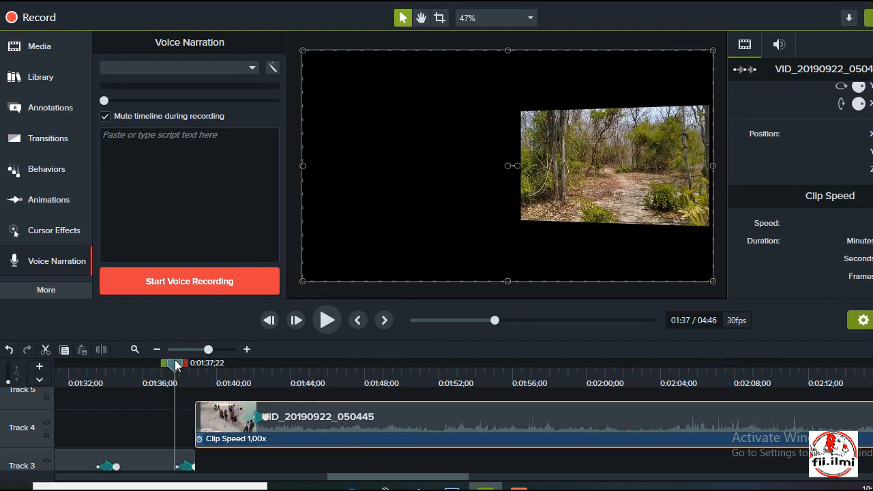
left_click(338, 319)
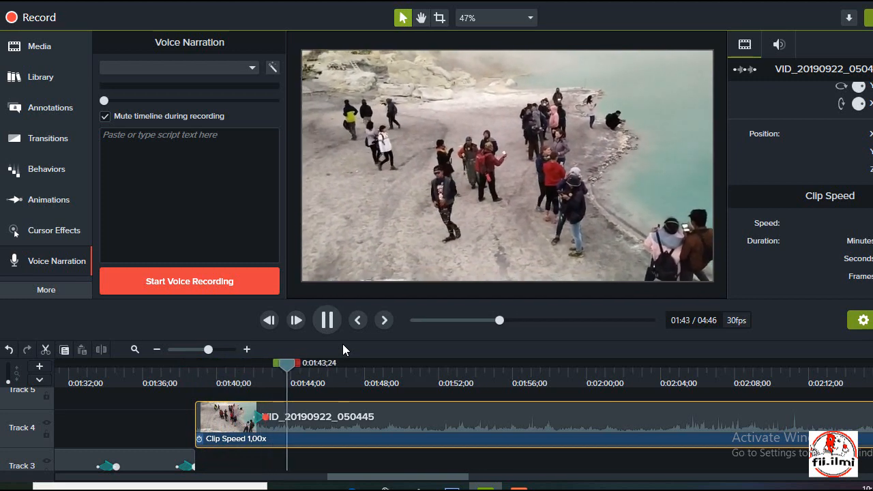
left_click(329, 321)
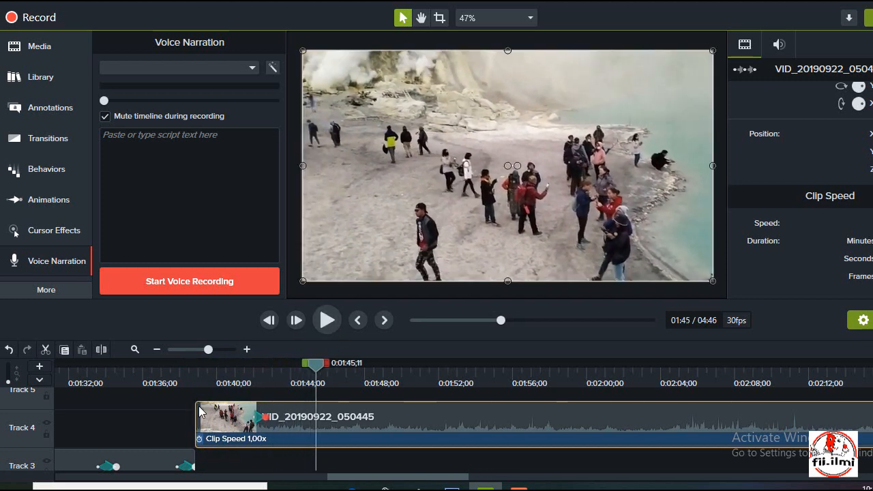
Speed up the VID_20190922_050445 clip to 1.38x by shortening its clip speed effect
left_click(193, 440)
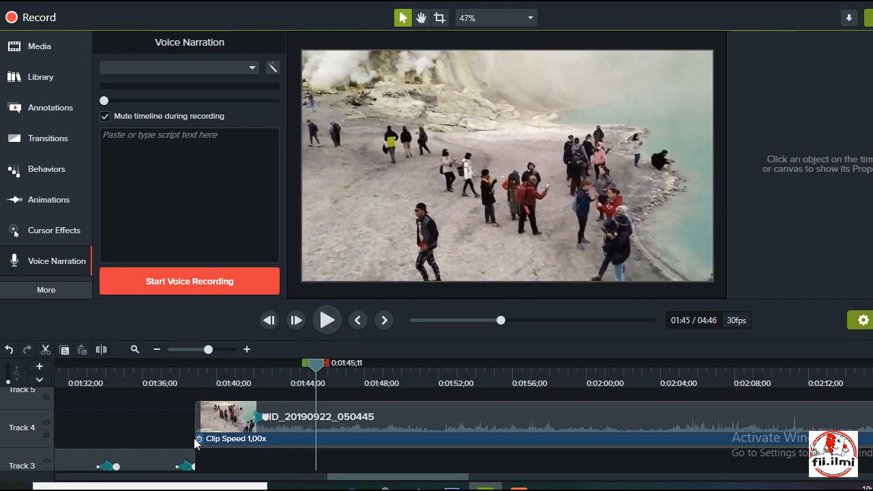
left_click(195, 436)
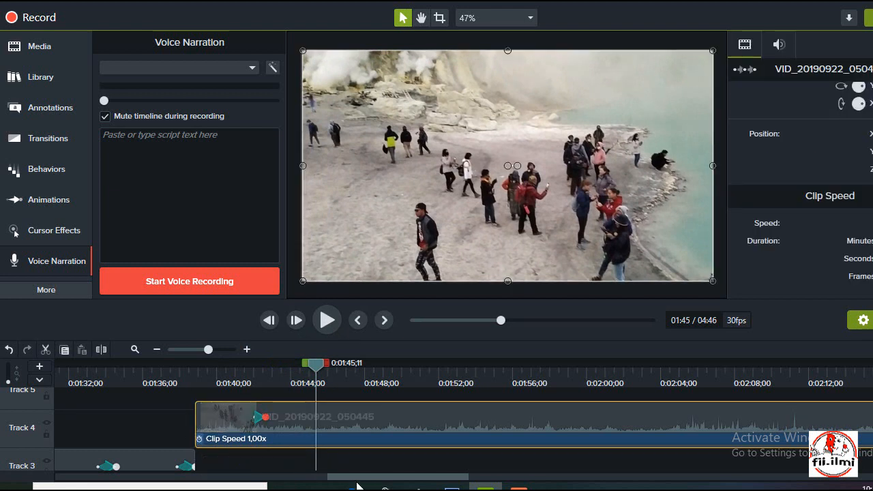
left_click(158, 351)
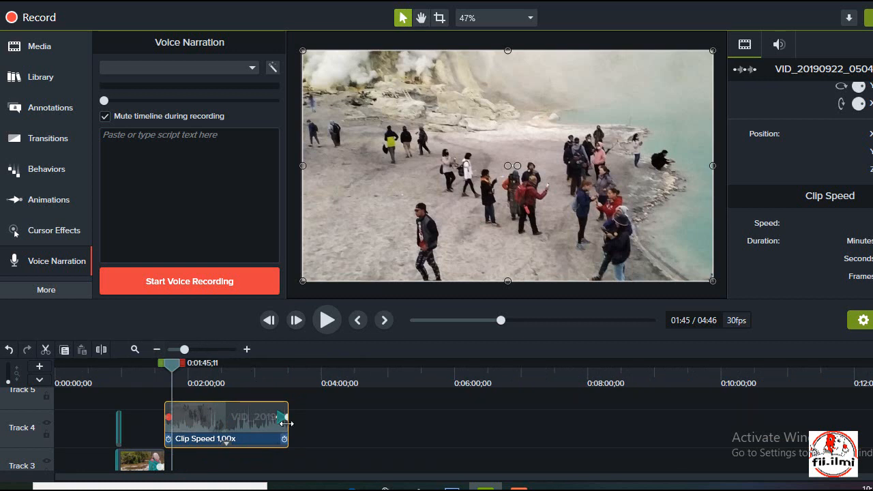
left_click_drag(285, 424, 273, 438)
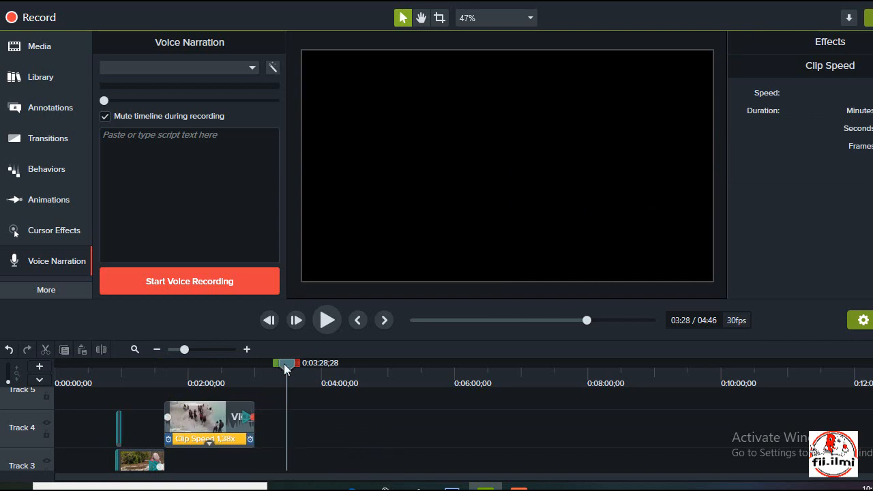
Play the timeline from 0:01:31;18 to check the VID_20190922_050445 clip at 1.38x speed
left_click_drag(284, 364, 157, 370)
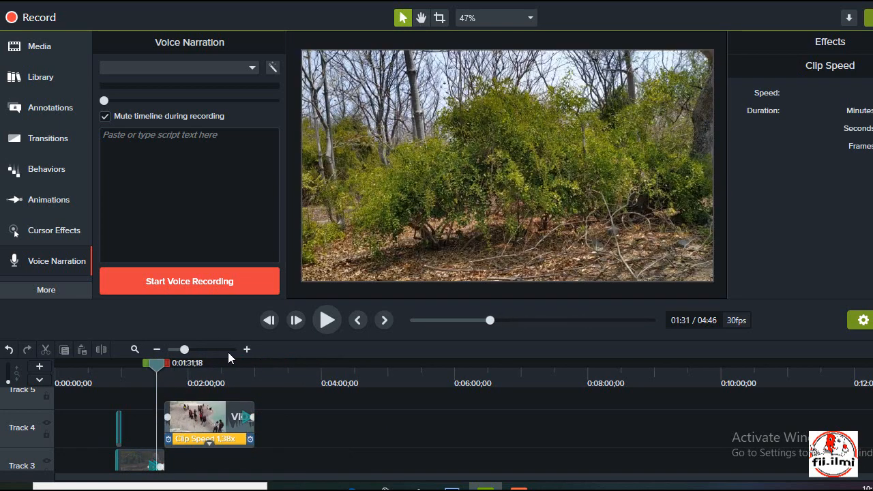
left_click(247, 349)
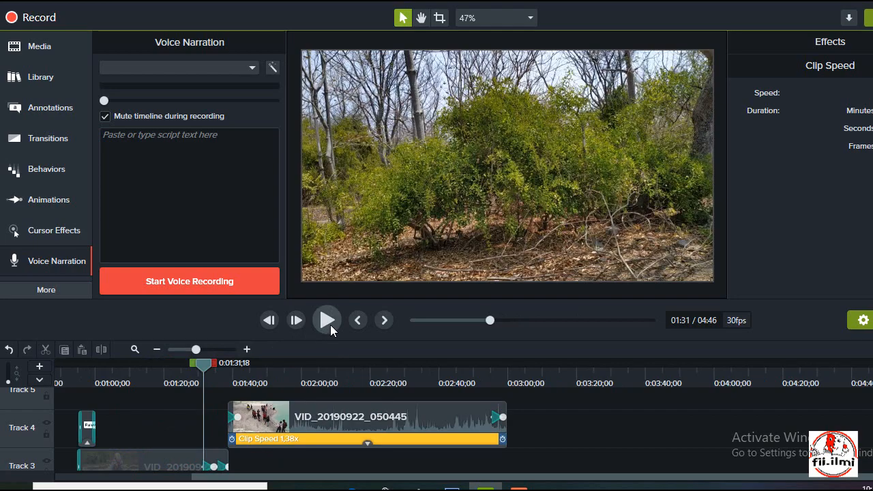
left_click(327, 321)
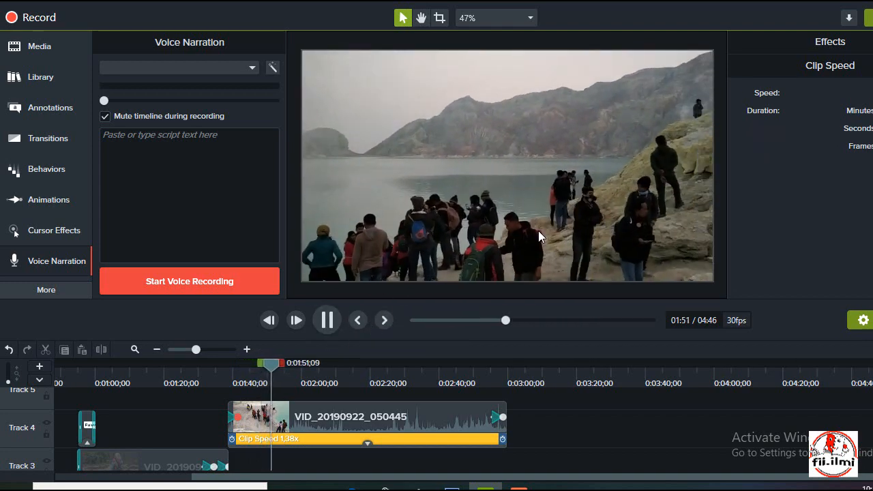
left_click(319, 322)
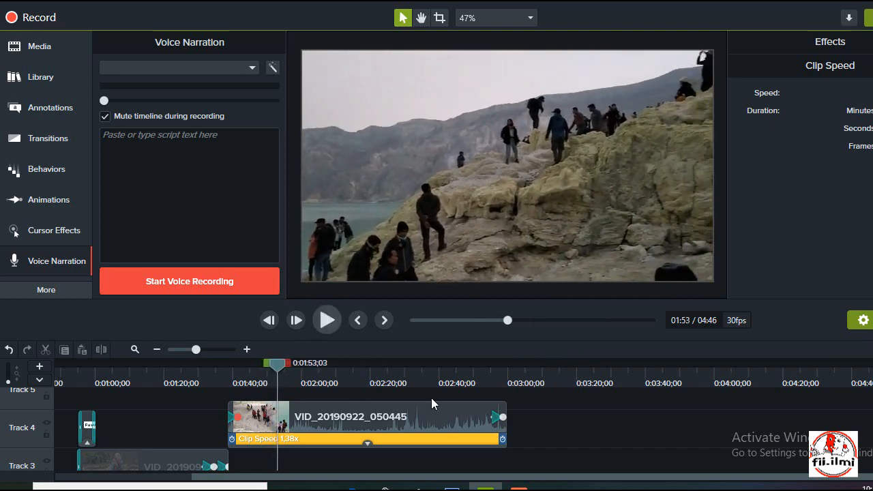
Speed up the VID_20190922_050445 clip to 2.51x by shortening its clip speed effect, and play it from 0:01:37;07
left_click_drag(509, 440, 380, 439)
left_click_drag(276, 370, 228, 369)
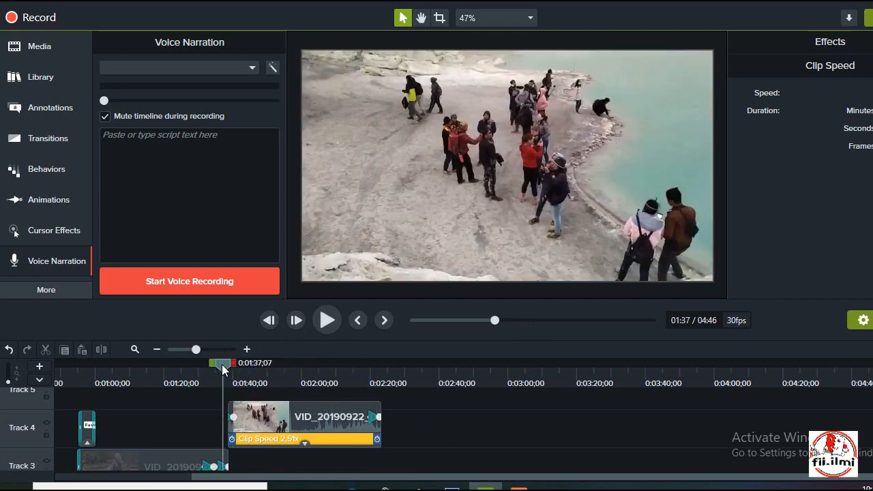
left_click(327, 320)
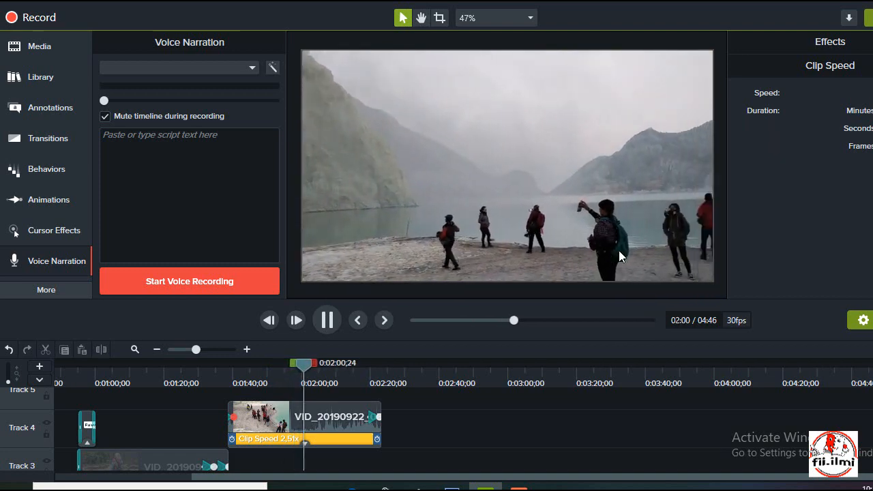
left_click(330, 326)
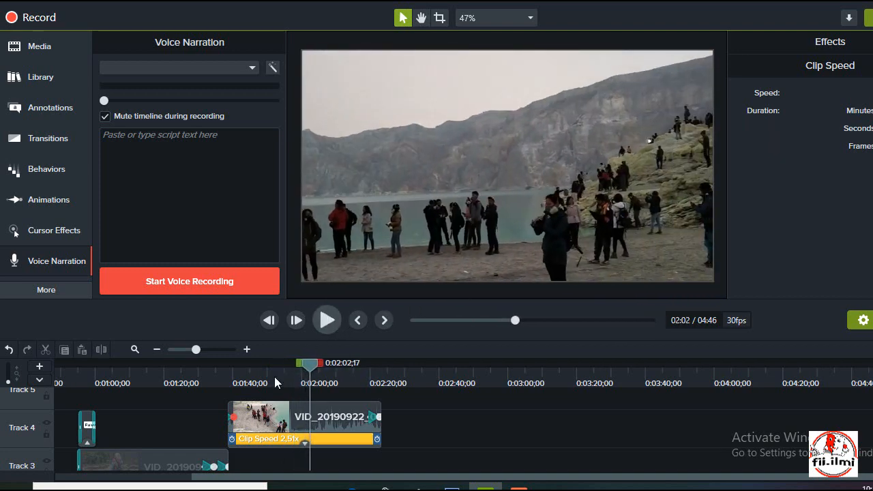
Delete the last animation at the end of the VID_20190921_115917 clip on Track 3
scroll(286, 478, "left", 5)
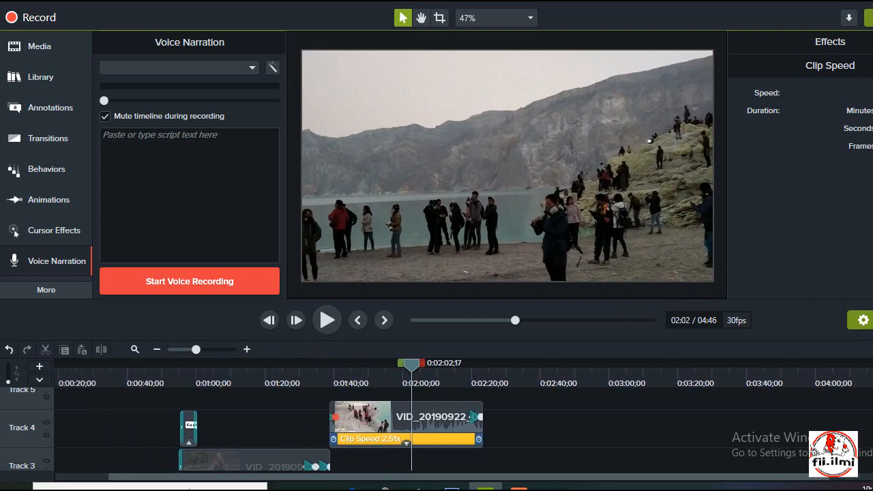
left_click(338, 466)
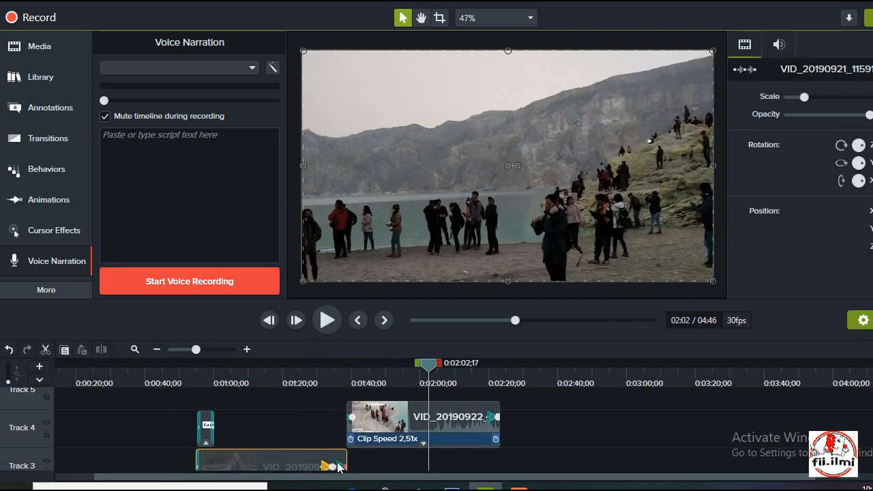
left_click_drag(345, 464, 331, 463)
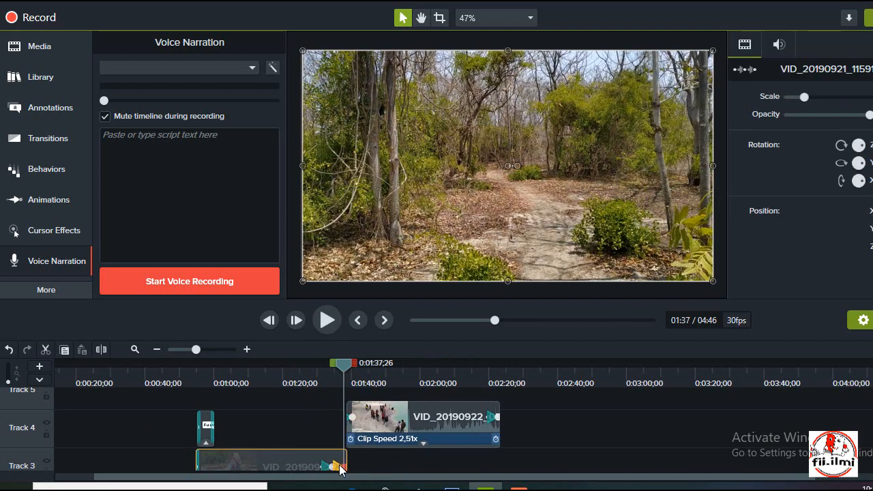
right_click(340, 468)
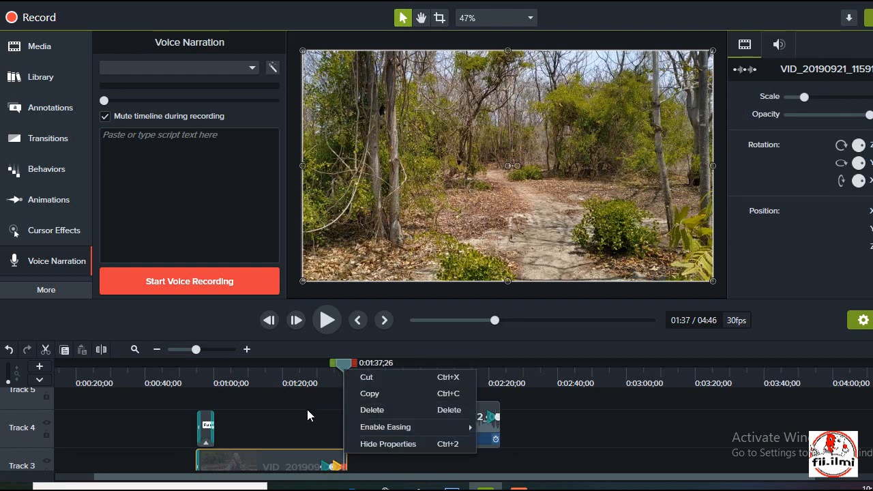
left_click(373, 410)
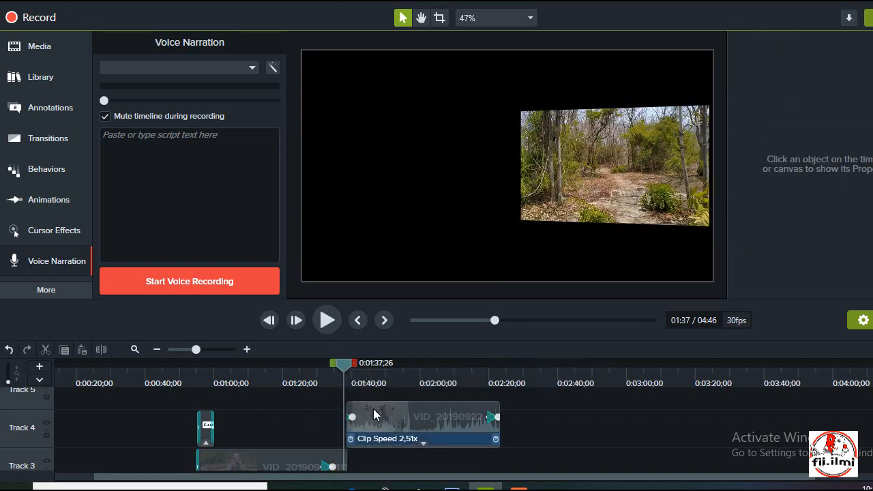
Extend the end of the VID_20190921_115917 clip on Track 3 to a duration of 00:01:24;05
left_click(345, 468)
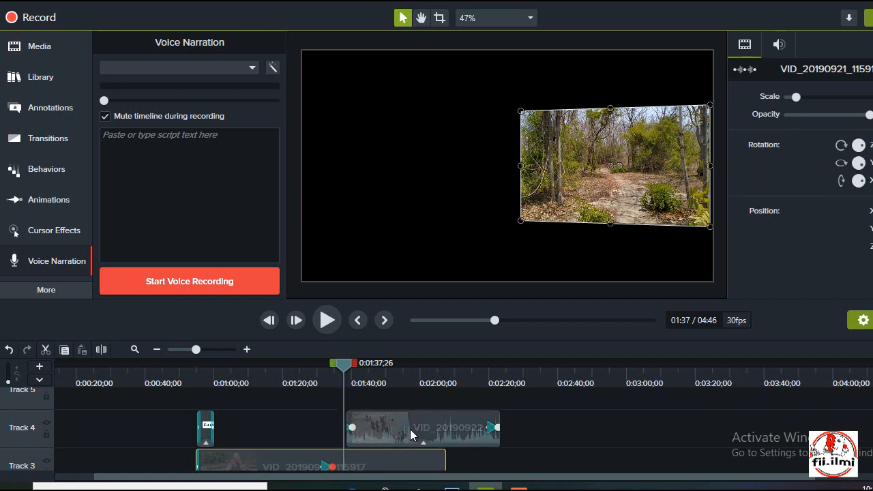
left_click(410, 425)
left_click(408, 464)
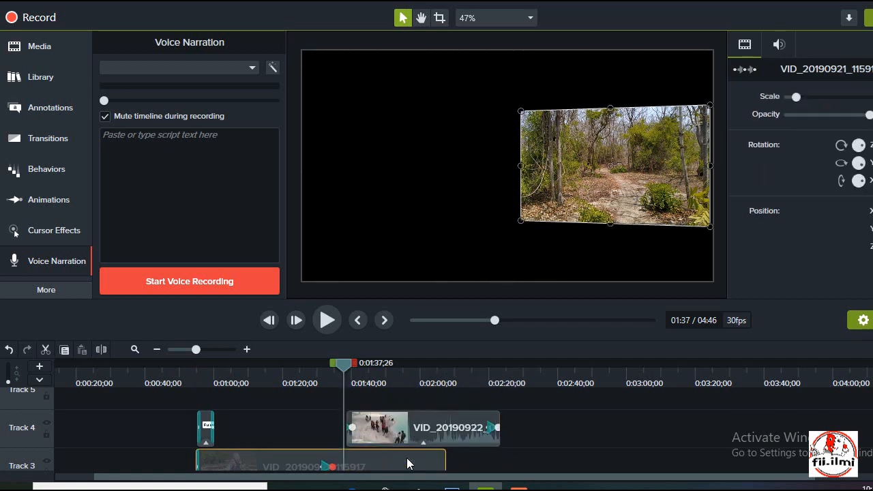
scroll(407, 464, "down", 1)
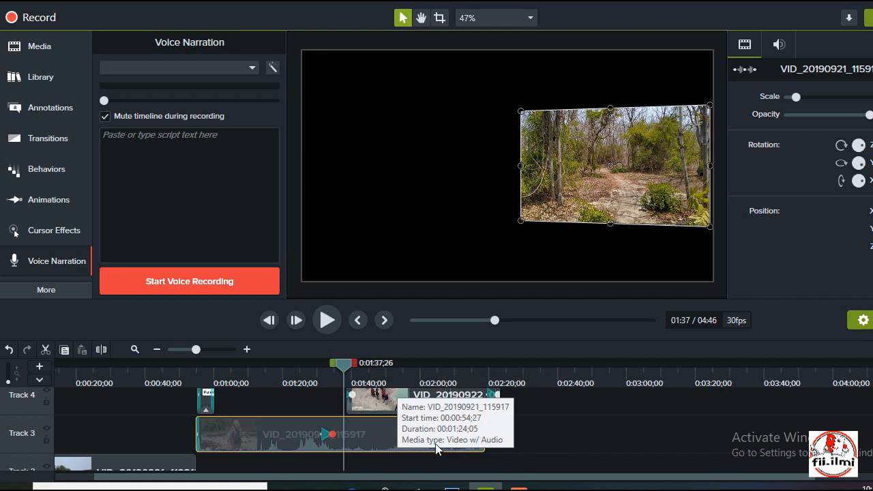
Add a clip speed effect to the VID_20190921_115917 clip and shorten it to reach 1.85x speed
right_click(372, 446)
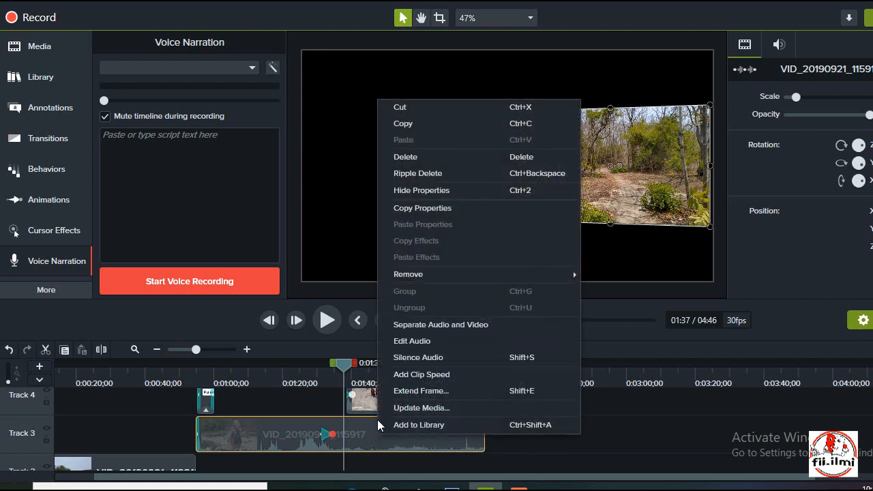
left_click(429, 374)
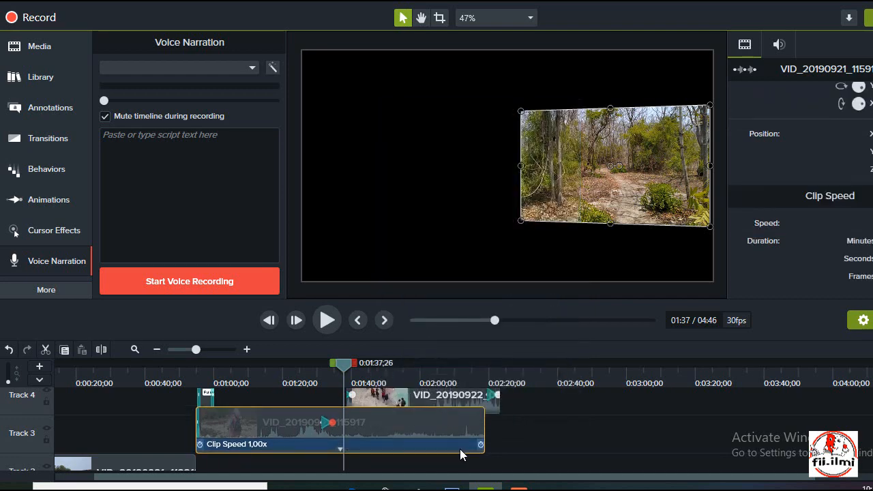
left_click_drag(482, 444, 338, 446)
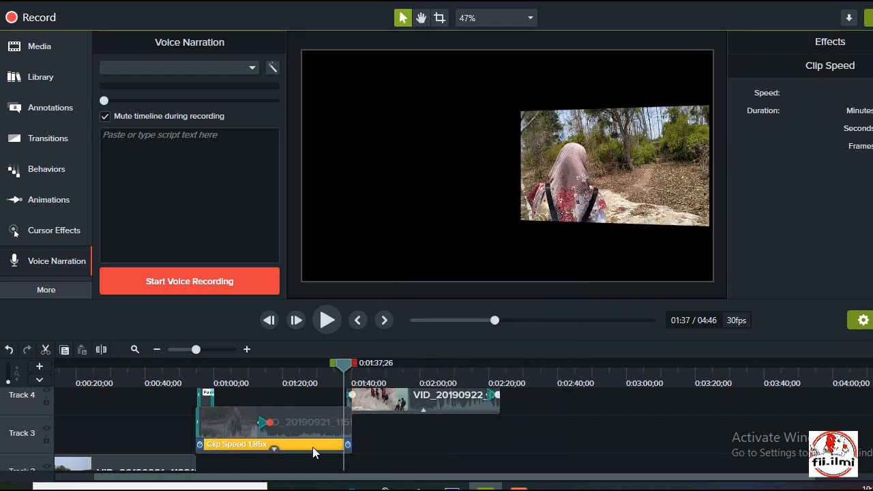
Play the timeline from 0:00:51;17 to check the VID_20190921_115917 clip at 1.85x speed
left_click(184, 362)
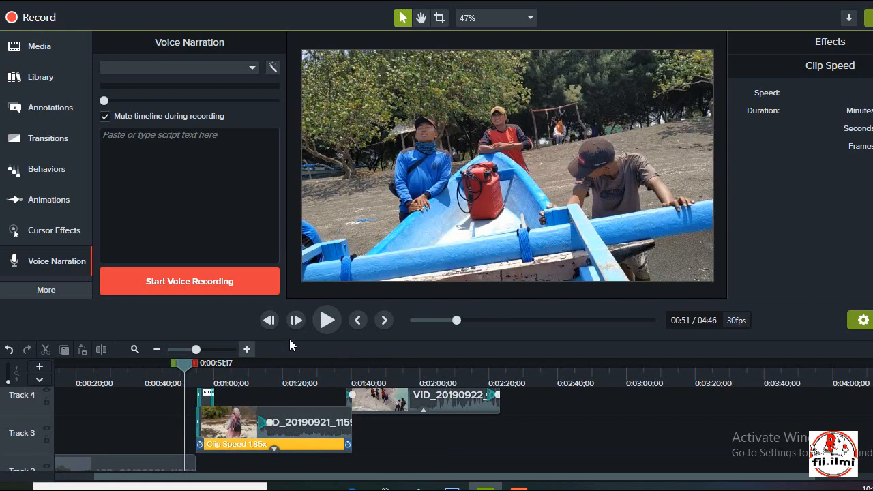
left_click(331, 326)
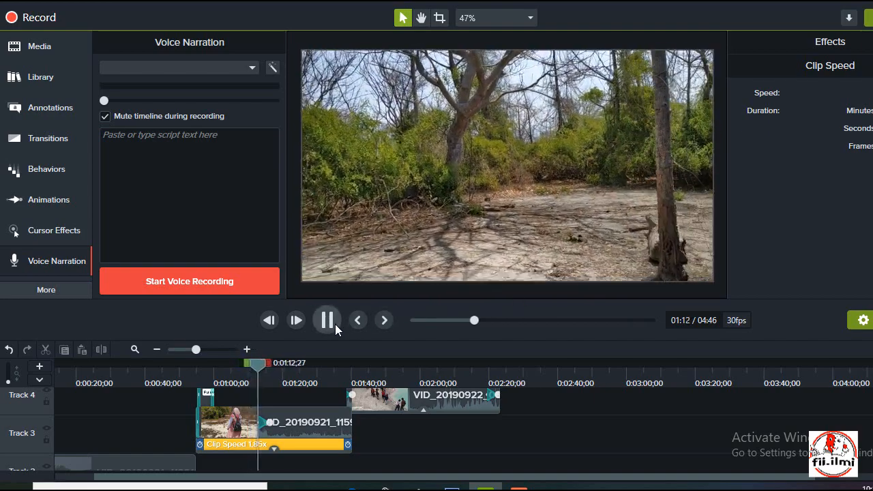
left_click(333, 323)
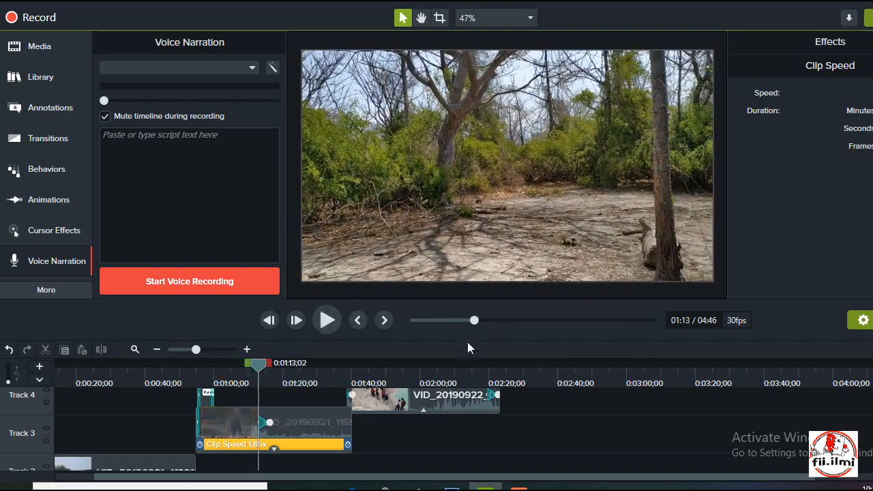
Slow the VID_20190921_115917 clip on Track 3 to 1.71x by lengthening its clip speed effect
left_click(352, 435)
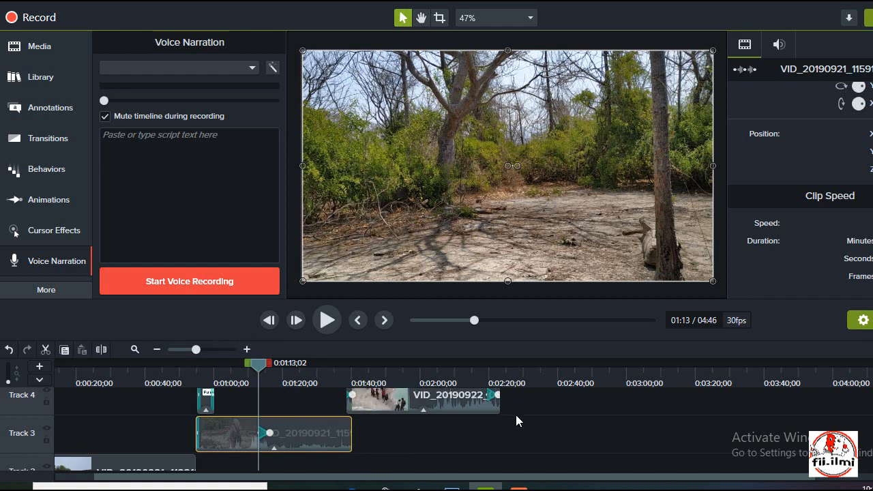
scroll(403, 417, "up", 2)
scroll(403, 418, "down", 1)
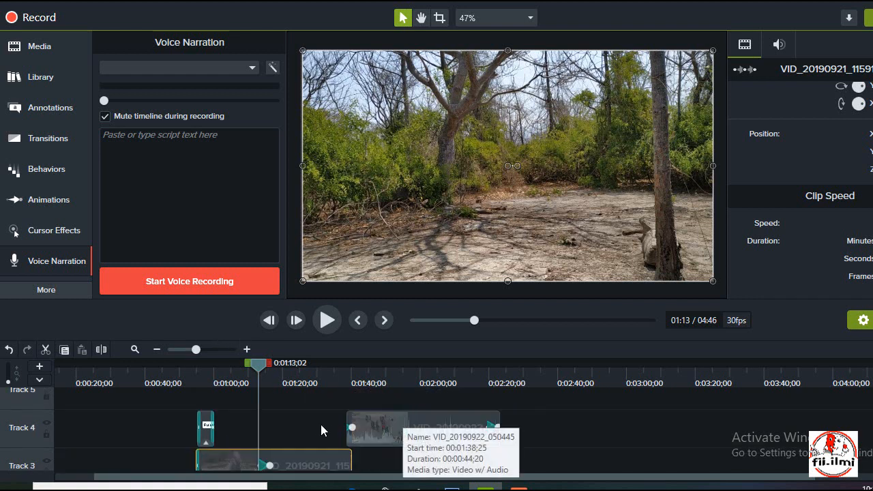
scroll(321, 424, "down", 2)
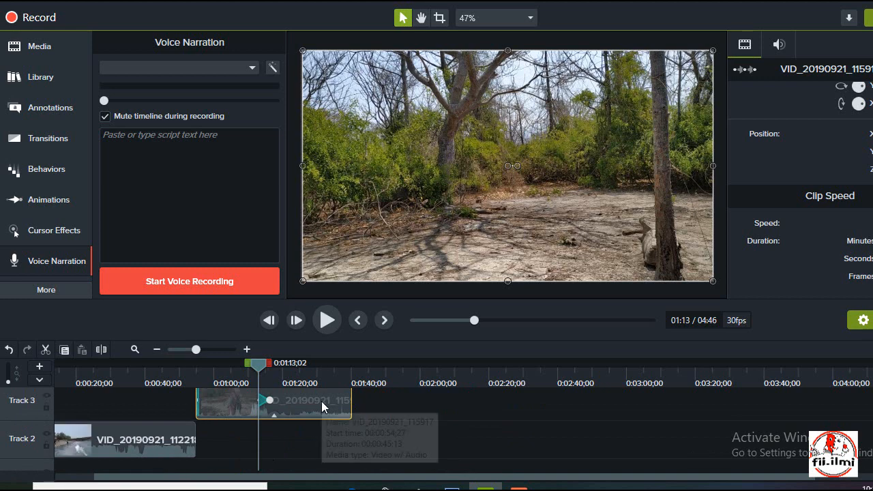
right_click(322, 401)
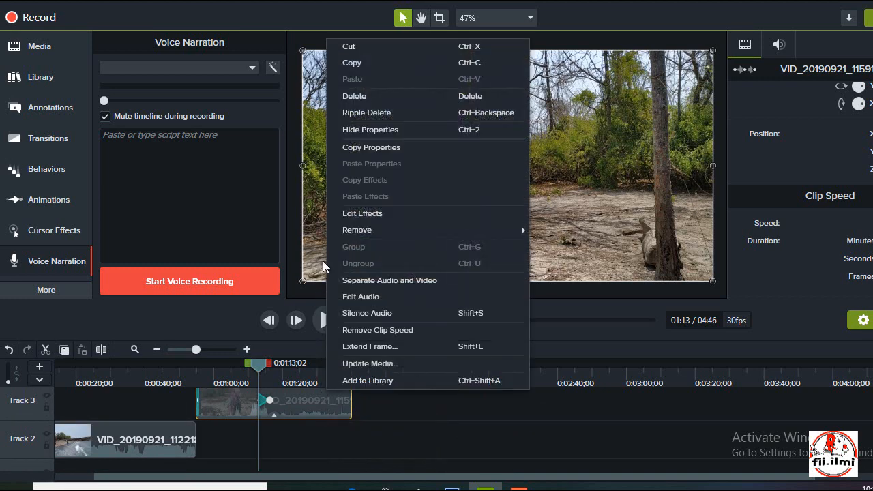
left_click(373, 215)
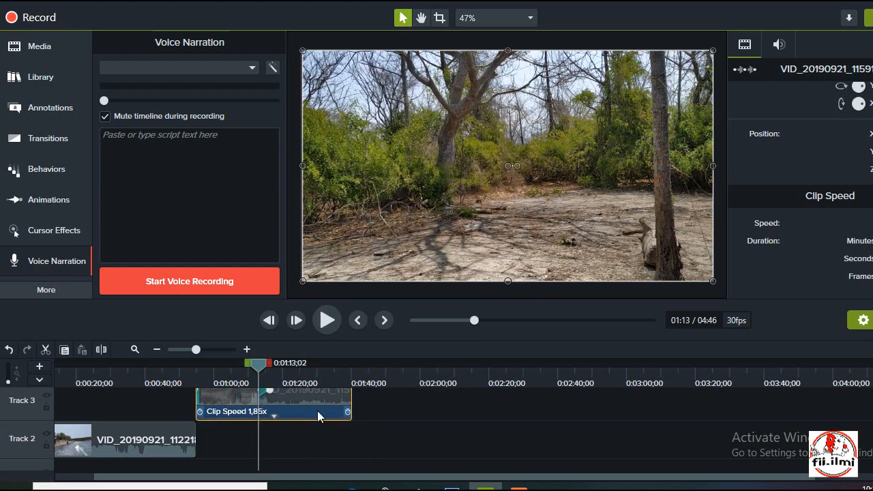
left_click_drag(348, 409, 362, 410)
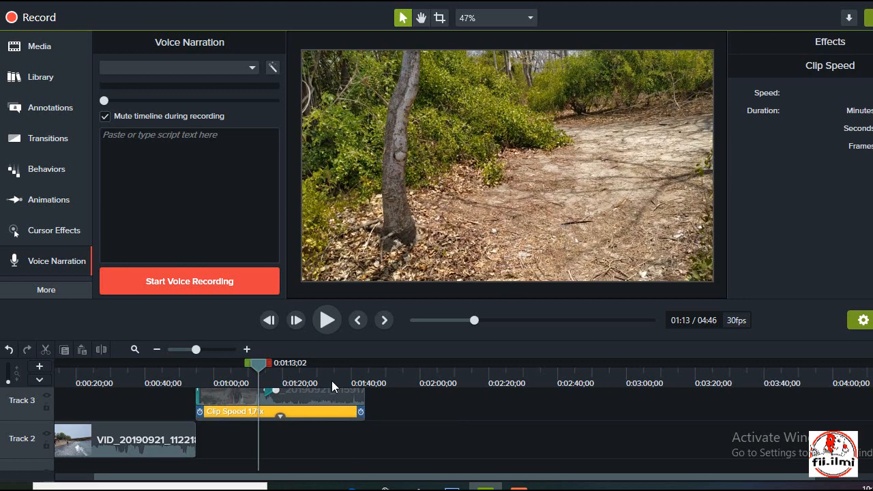
Play the VID_20190921_115917 clip from 0:01:13;02 to check its remaining animation
scroll(299, 419, "up", 1)
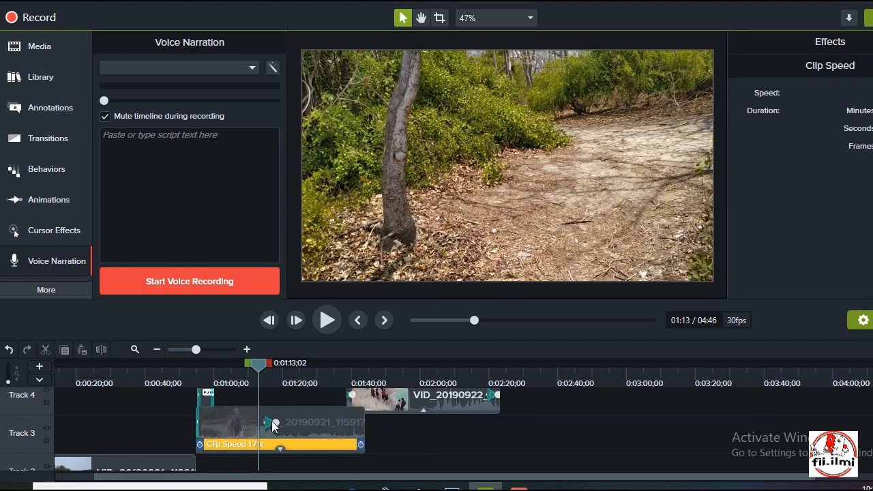
right_click(273, 424)
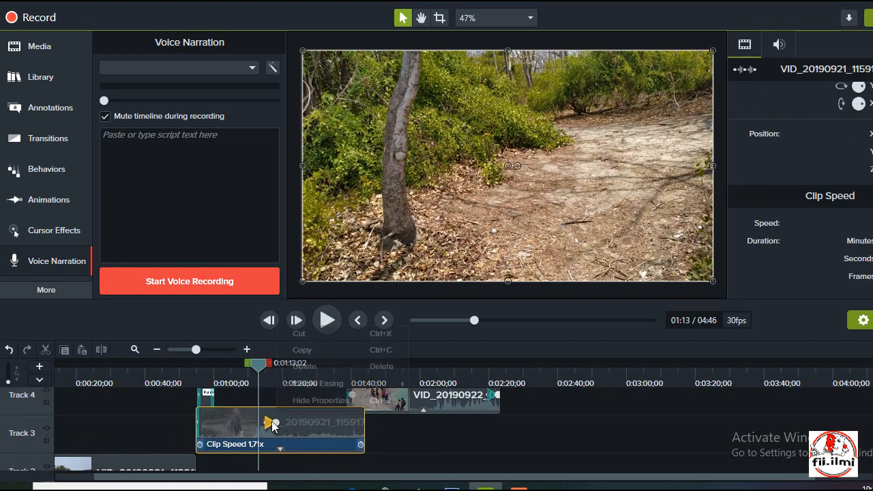
left_click(312, 443)
left_click(327, 320)
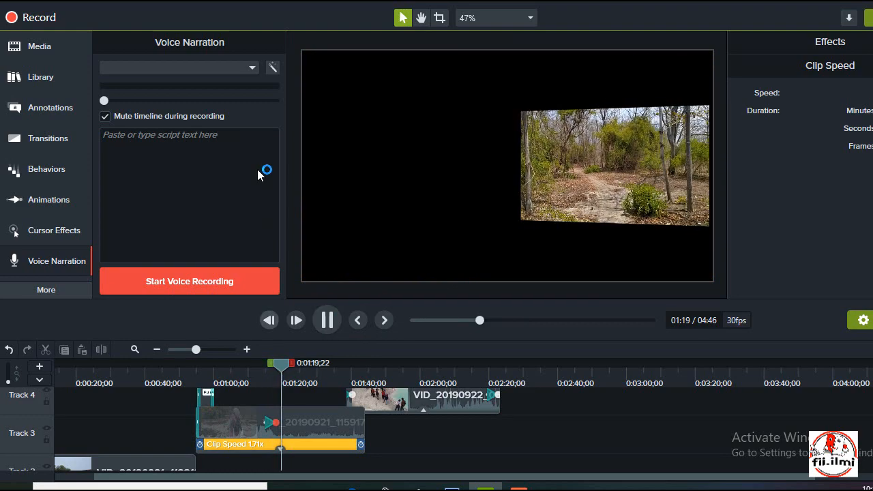
left_click(328, 324)
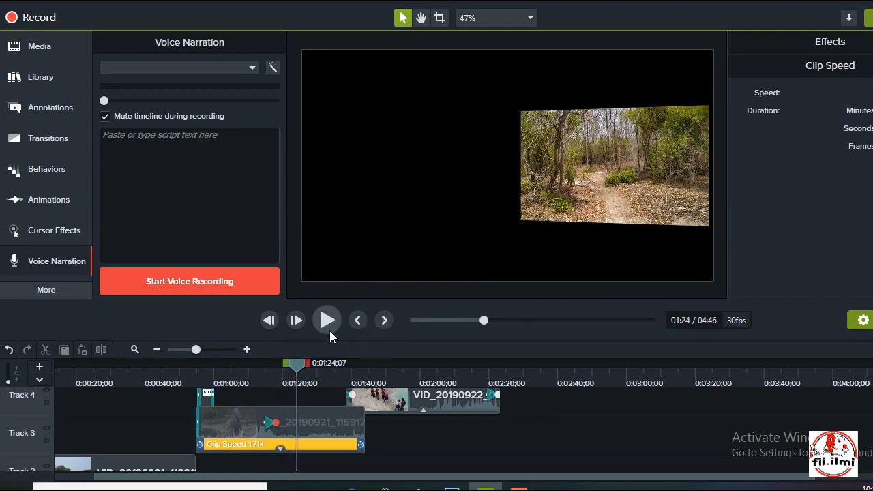
Move the remaining animation to the very start of the VID_20190921_115917 clip, and play it from 0:00:53;22
left_click(269, 428)
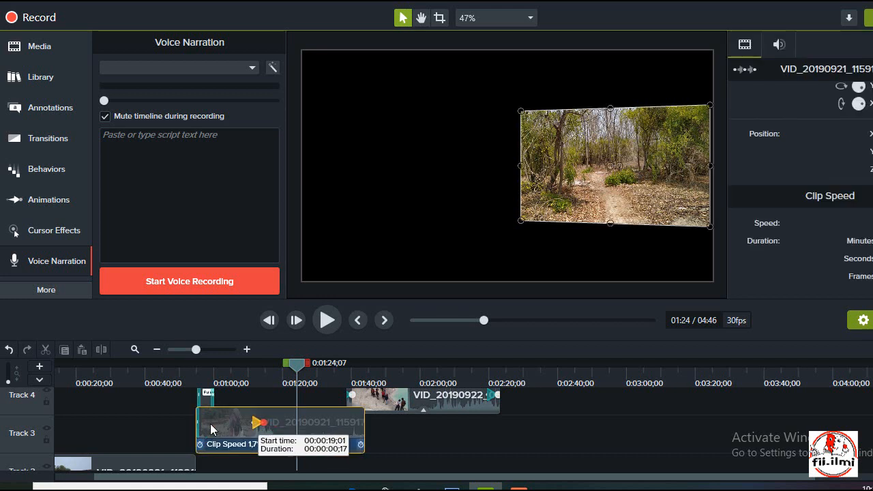
left_click_drag(199, 427, 196, 415)
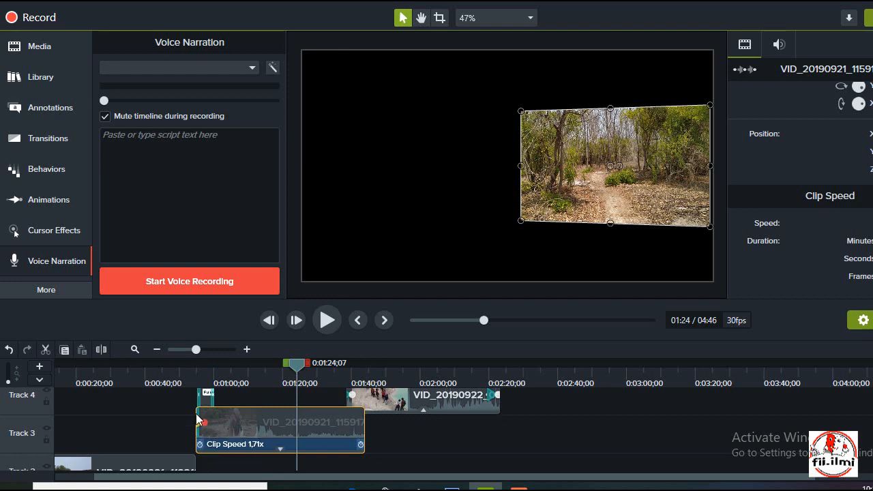
left_click(193, 367)
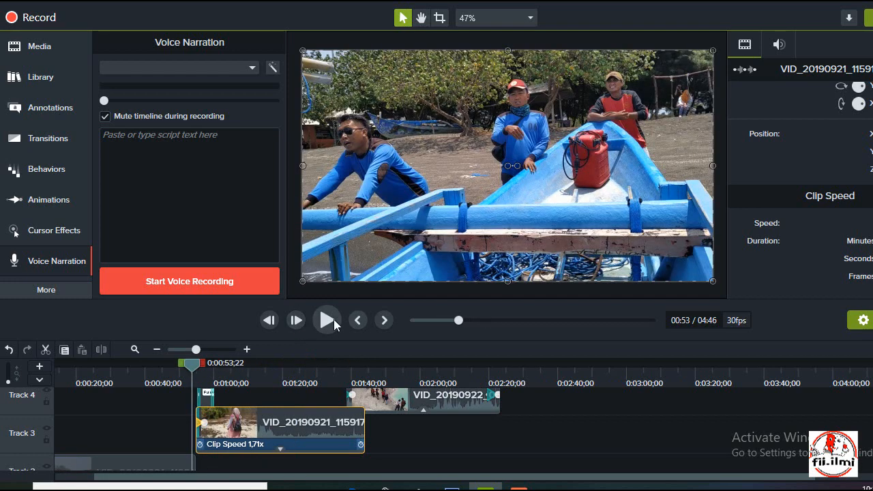
left_click(334, 319)
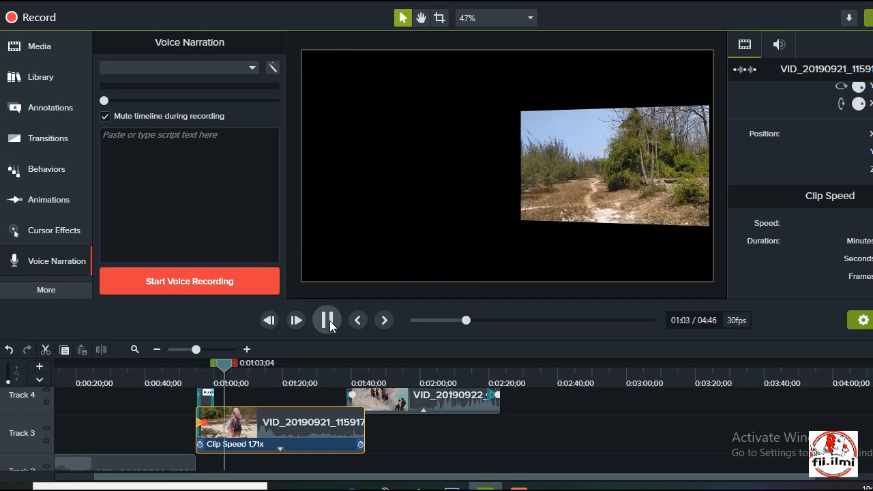
Stop playback and delete the animation at the start of the VID_20190921_115917 clip on Track 3
left_click(328, 320)
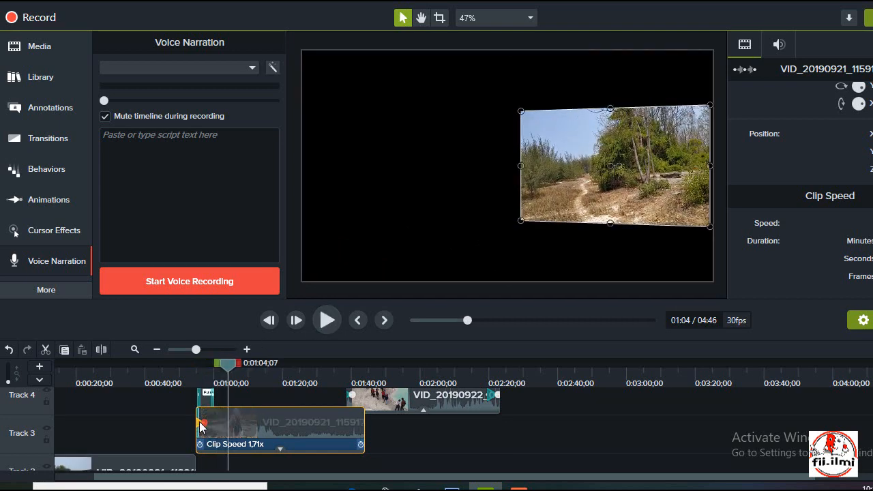
double_click(203, 422)
right_click(203, 423)
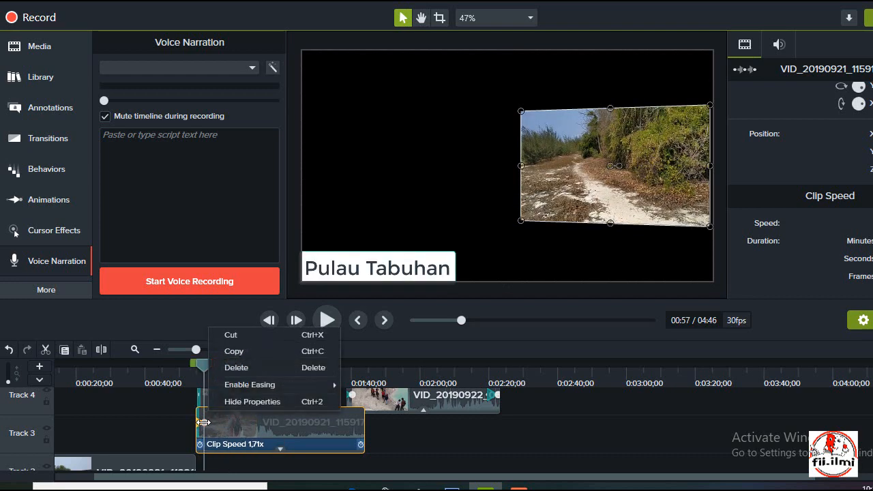
left_click(227, 369)
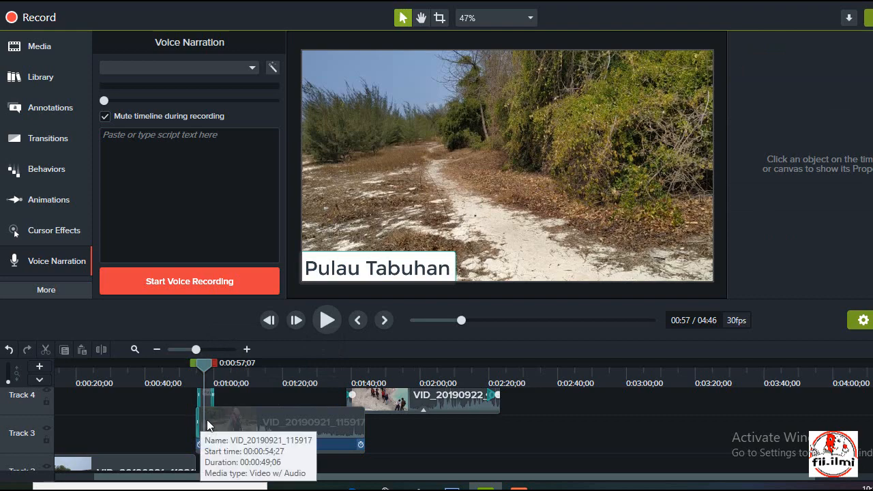
Play the timeline from 0:00:52;02 to check the start of the VID_20190921_115917 clip and its title
left_click(201, 371)
left_click_drag(200, 370, 189, 378)
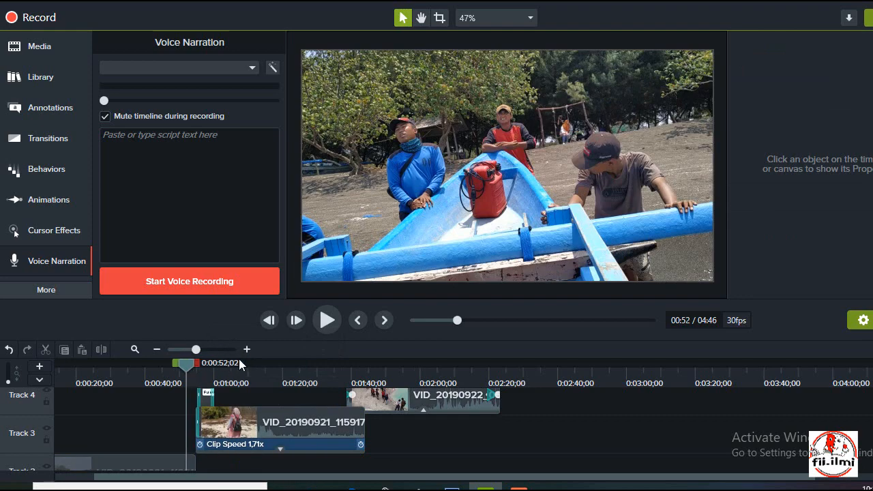
left_click(327, 320)
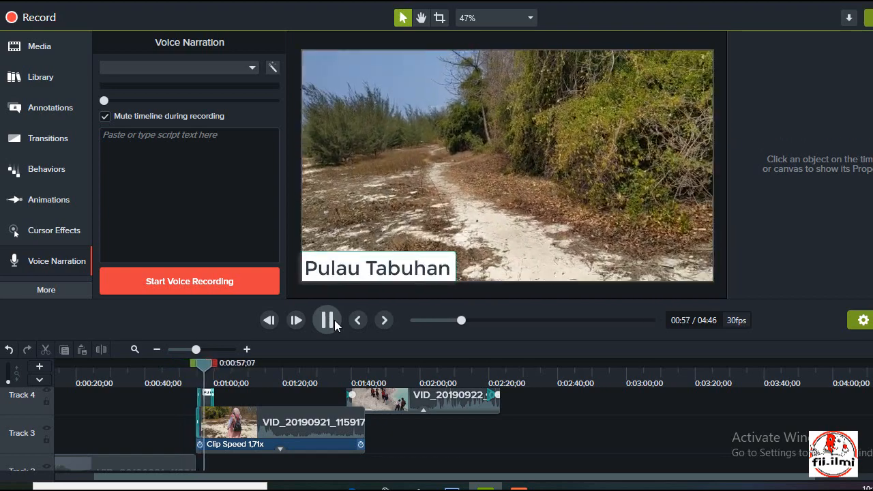
left_click(326, 320)
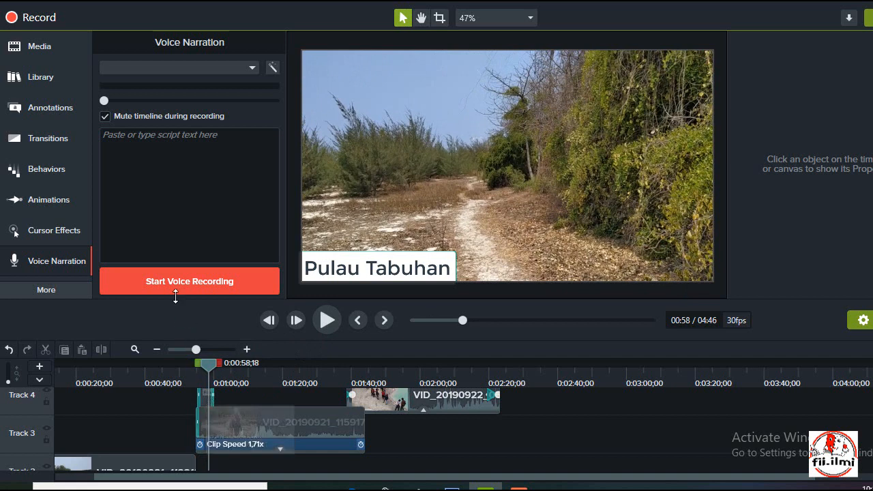
left_click(60, 110)
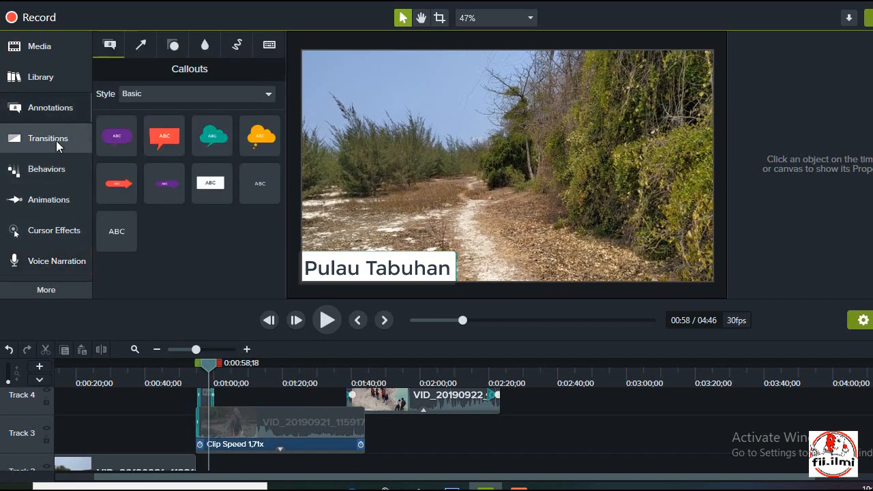
left_click(56, 141)
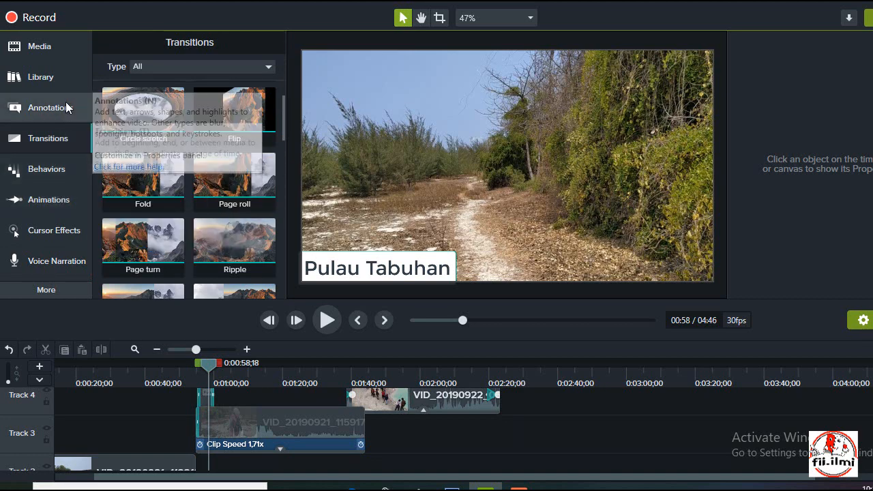
left_click(57, 138)
left_click(56, 201)
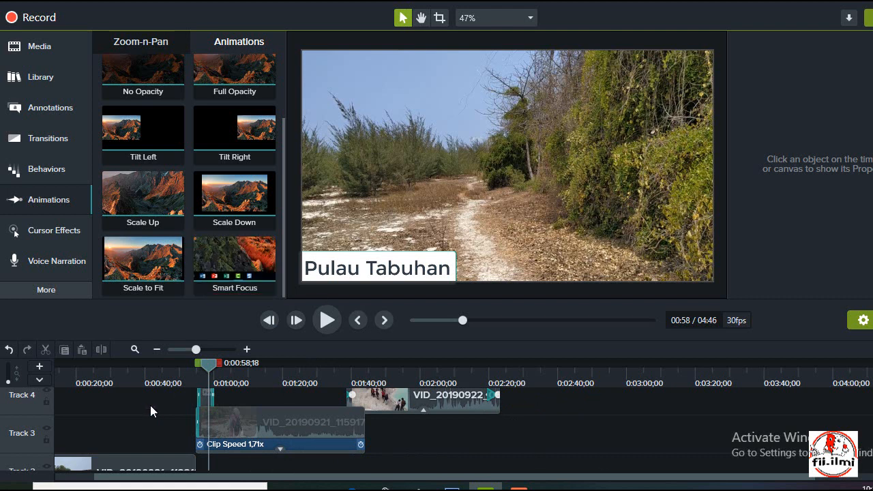
scroll(150, 406, "up", 2)
scroll(150, 405, "down", 3)
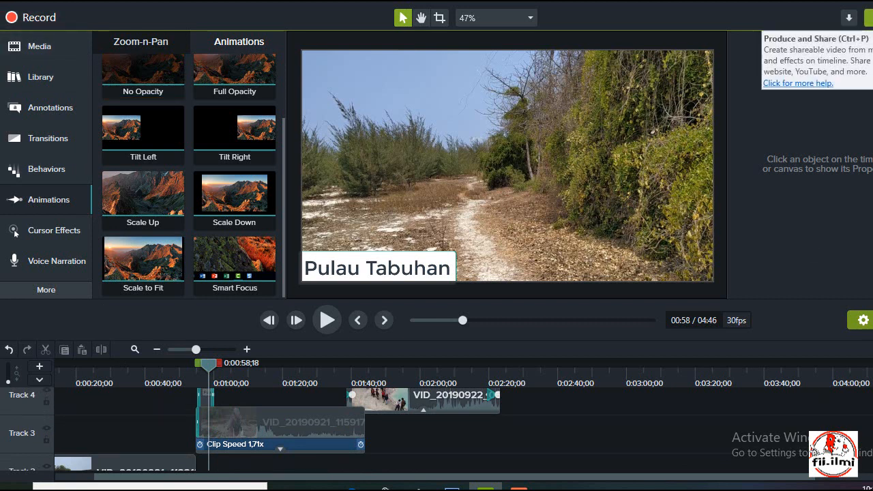
scroll(192, 450, "down", 2)
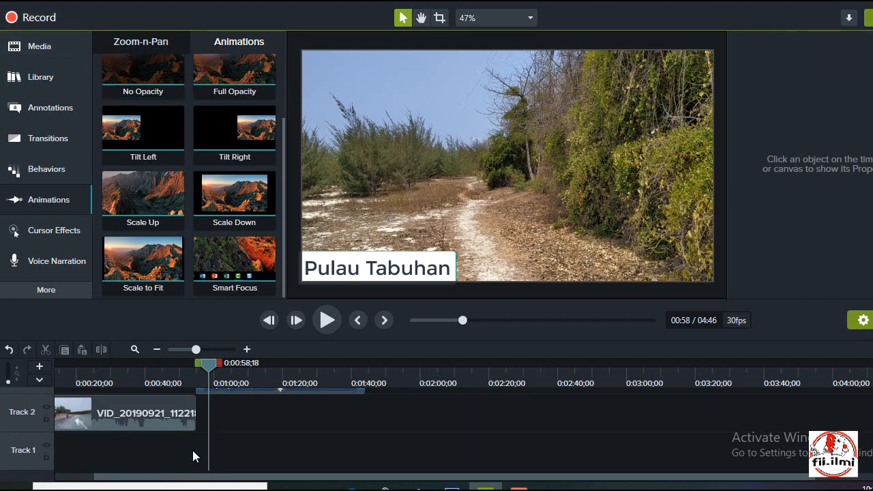
scroll(181, 448, "up", 3)
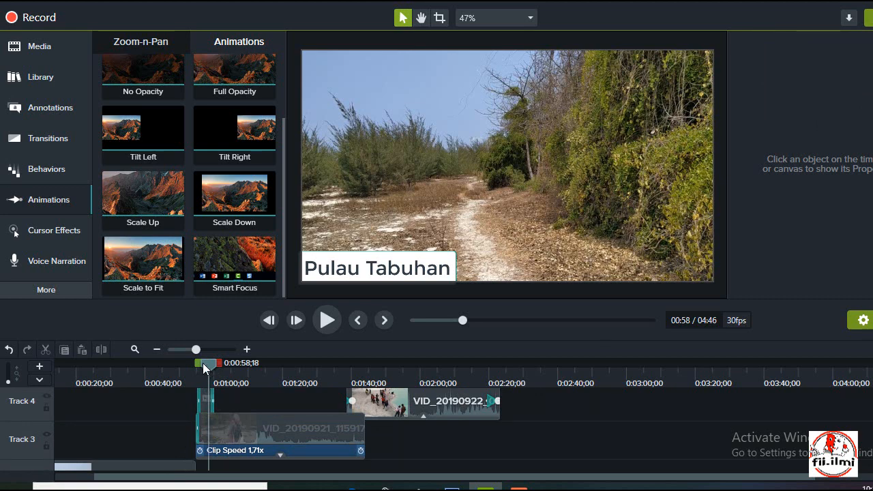
Play the video from its very beginning at 0:00:00;00 to check the opening clips
left_click_drag(202, 363, 61, 363)
left_click(157, 350)
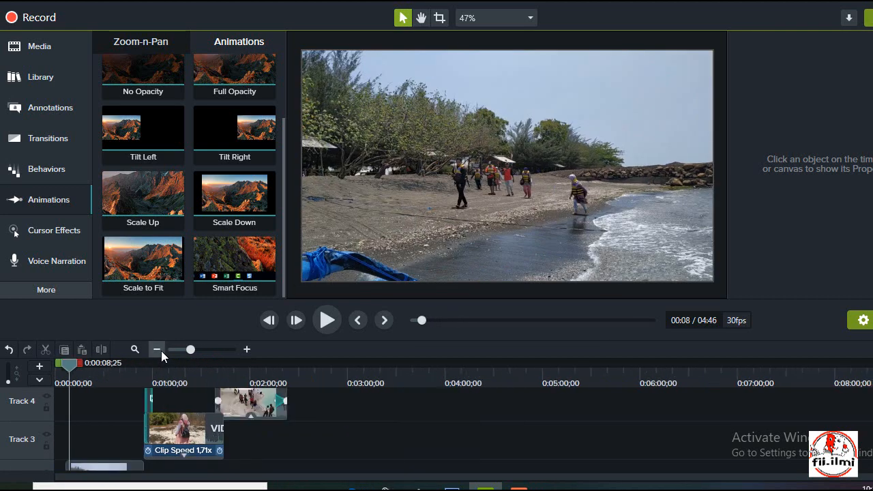
left_click(157, 349)
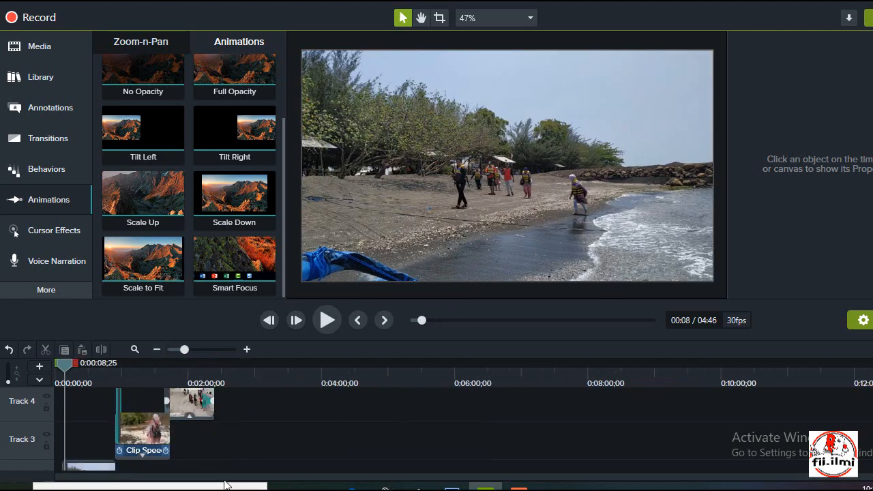
left_click_drag(69, 367, 56, 366)
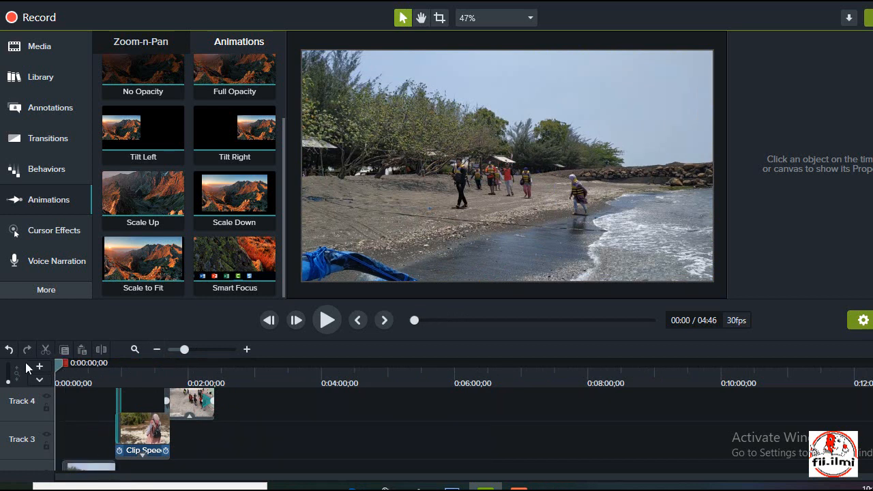
scroll(98, 469, "down", 2)
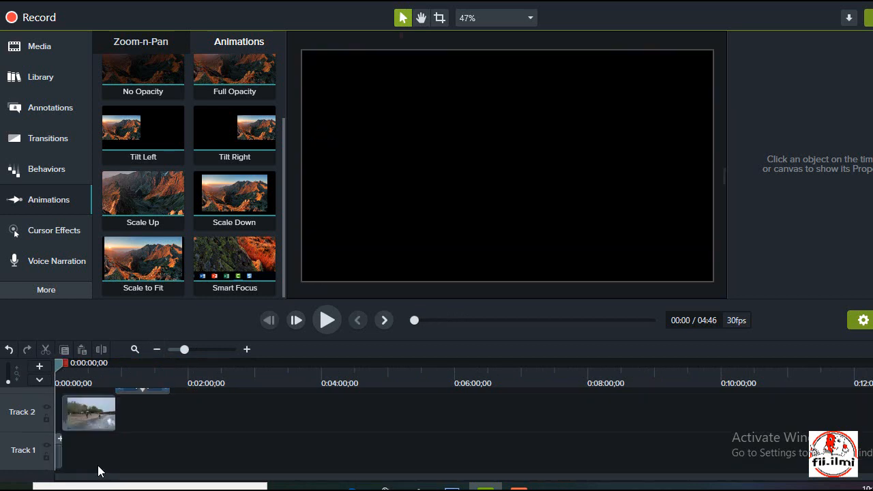
scroll(100, 468, "up", 2)
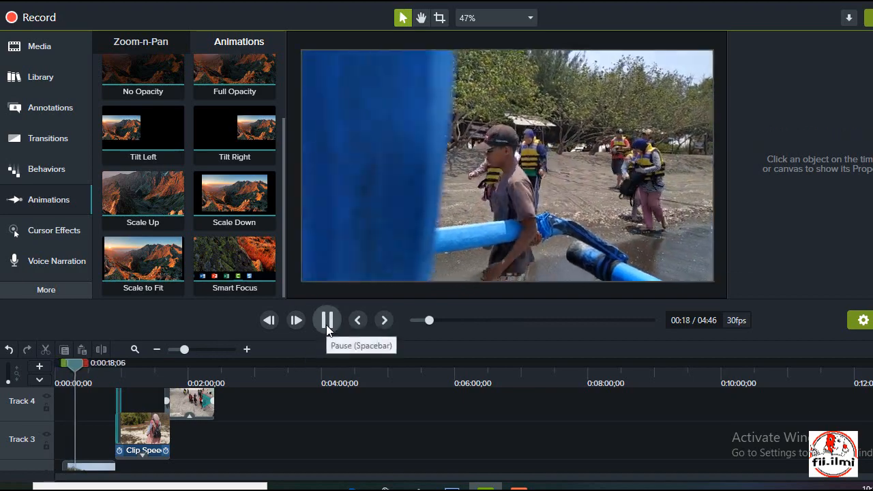
left_click(327, 326)
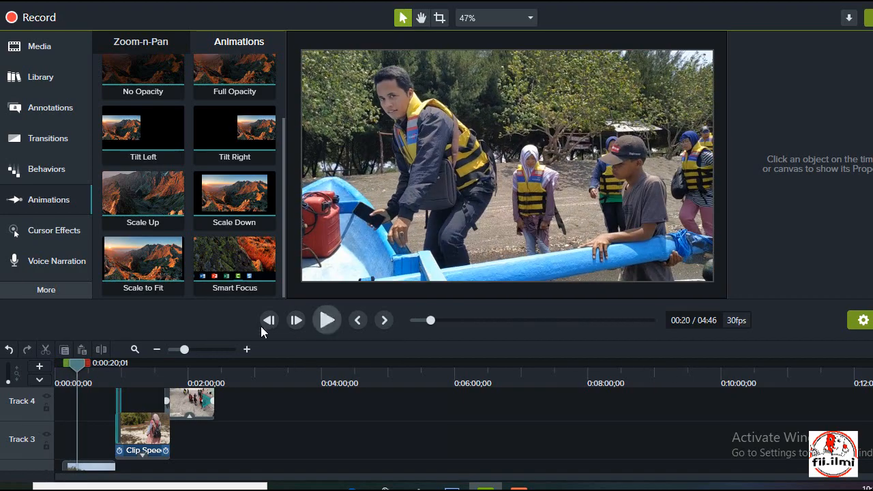
Play the timeline from 0:00:52;07 to check the change into the VID_20190921_115917 clip
left_click(113, 362)
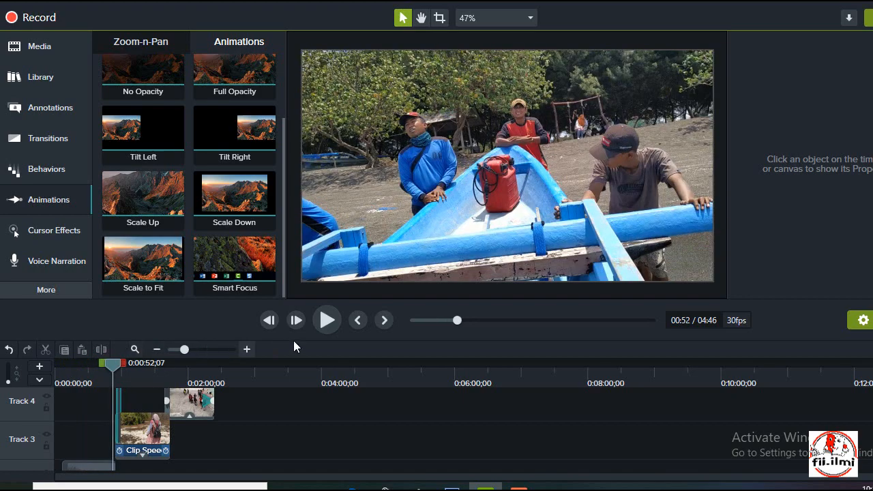
left_click(329, 320)
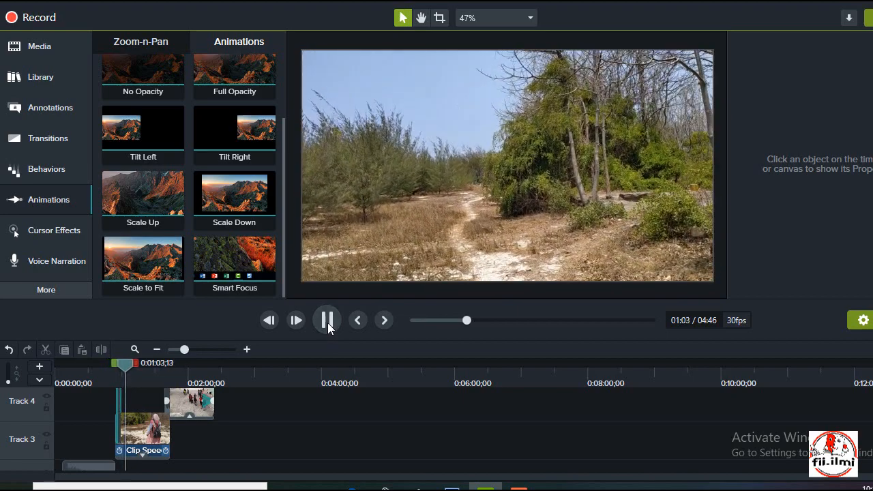
left_click(328, 320)
Play the change from the VID_20190921_115917 clip into the Track 4 clip, and return the playhead to 0:01:40;27
left_click_drag(135, 365, 164, 365)
left_click(326, 328)
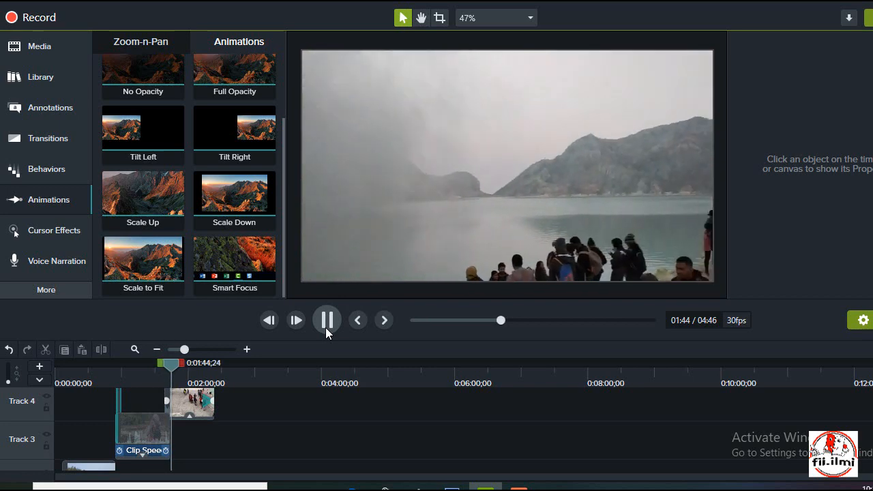
left_click(325, 327)
mouse_move(173, 367)
left_mouse_down()
mouse_move(156, 366)
mouse_move(170, 370)
left_mouse_up()
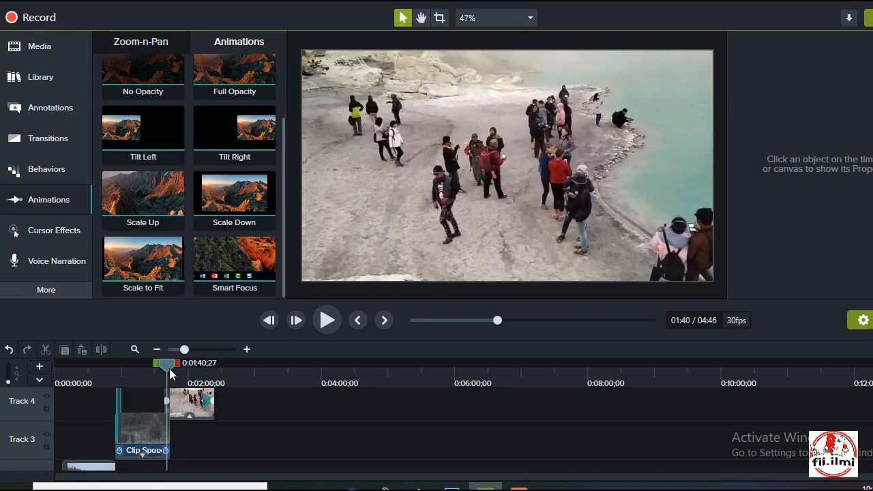
left_click(45, 108)
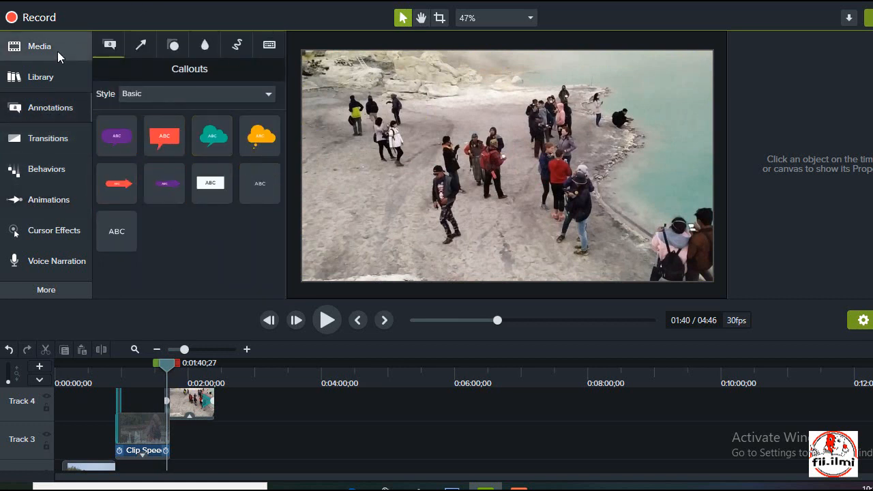
left_click(57, 76)
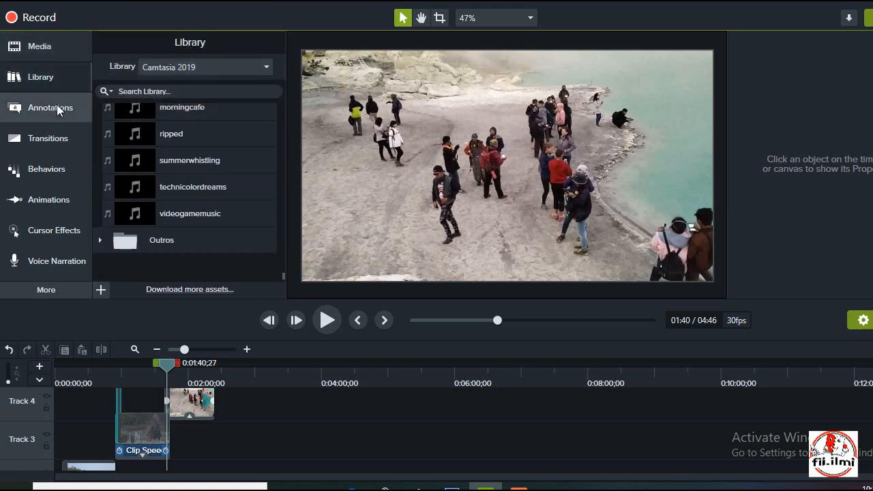
left_click(58, 108)
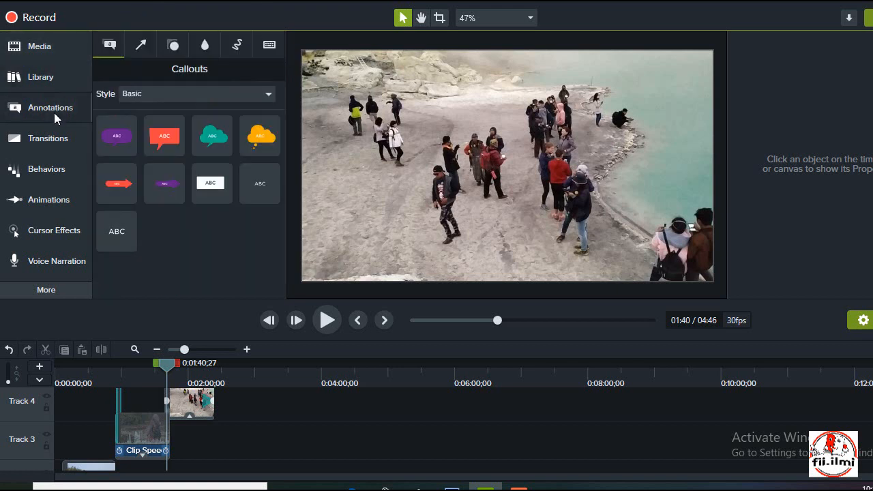
left_click(49, 167)
scroll(191, 215, "down", 3)
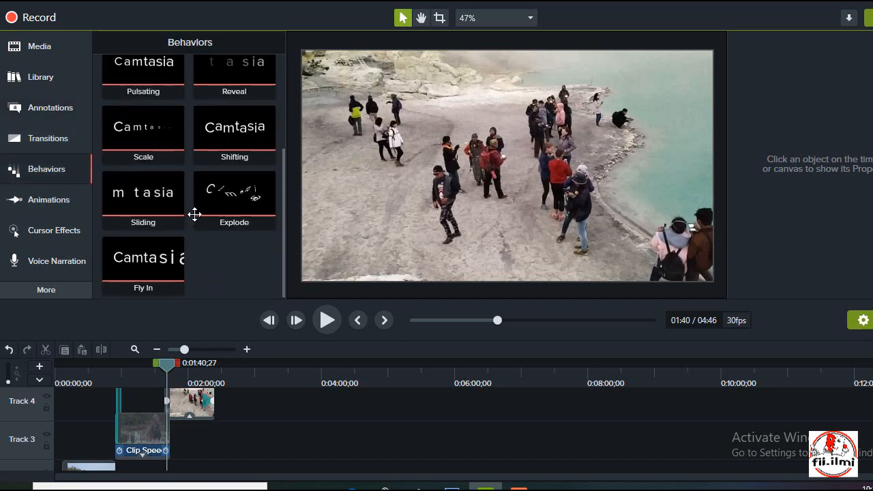
scroll(195, 216, "up", 3)
left_click(38, 232)
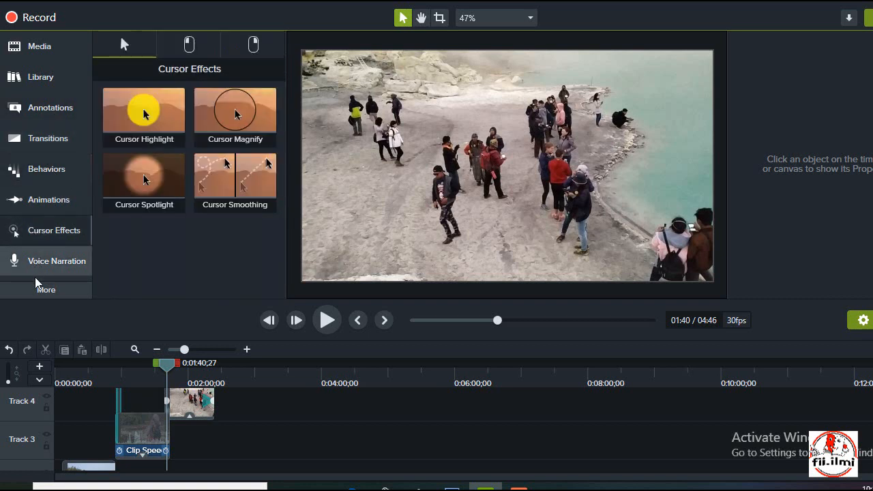
left_click(39, 290)
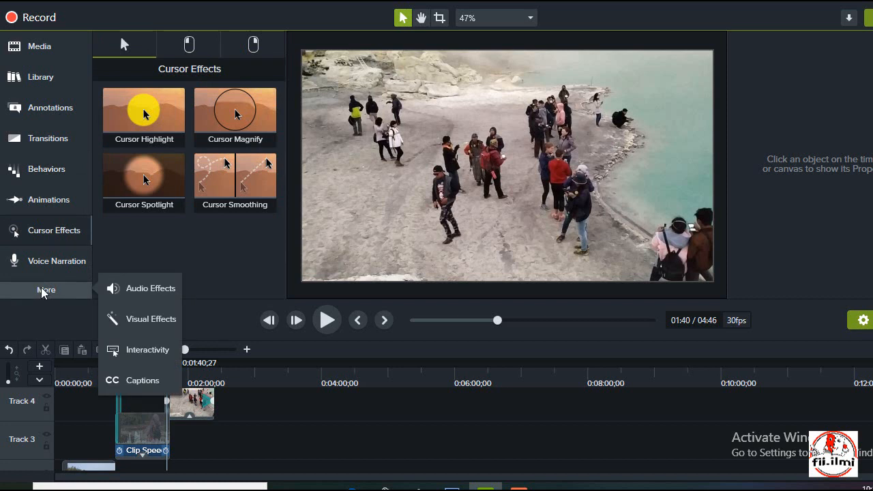
left_click(55, 138)
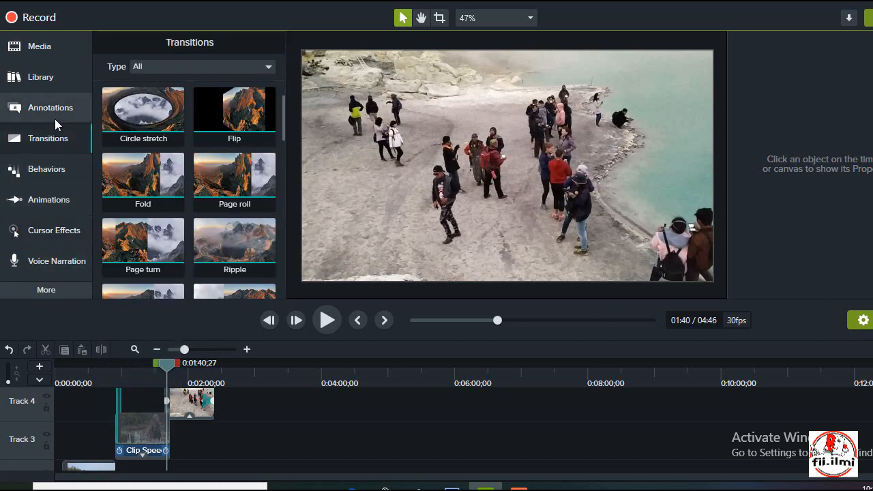
left_click(51, 109)
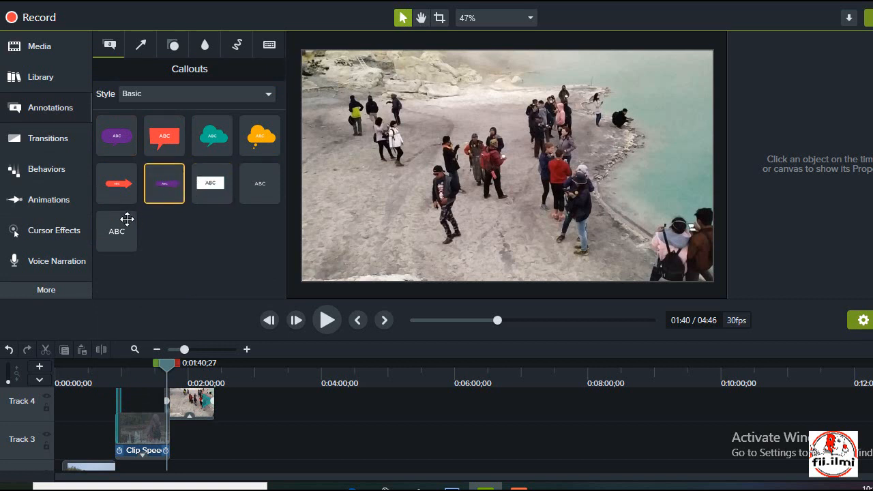
left_click_drag(116, 235, 166, 394)
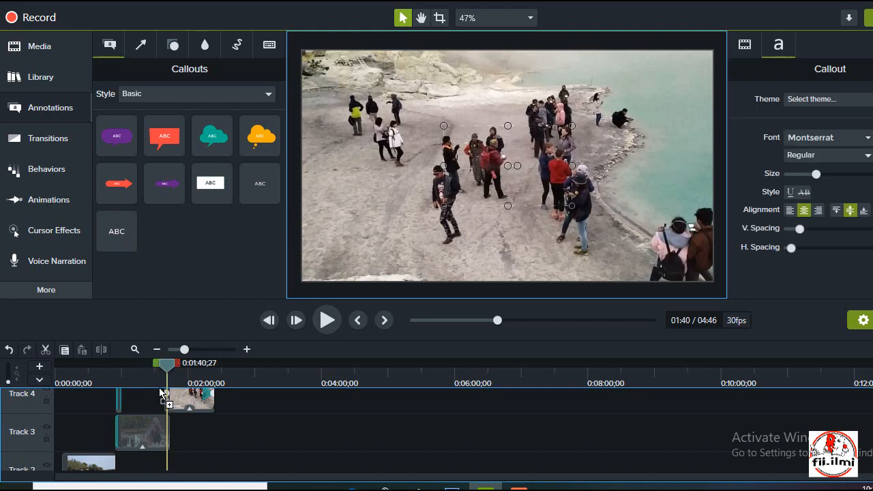
scroll(163, 410, "up", 2)
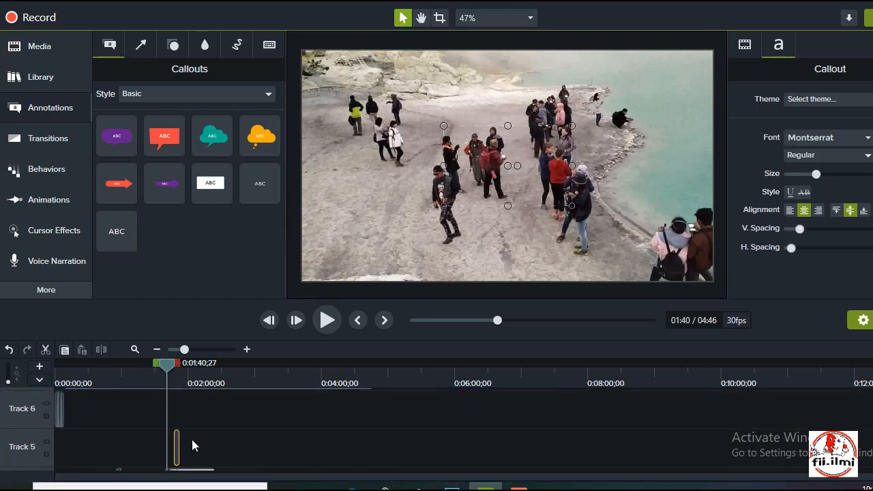
scroll(193, 444, "down", 1)
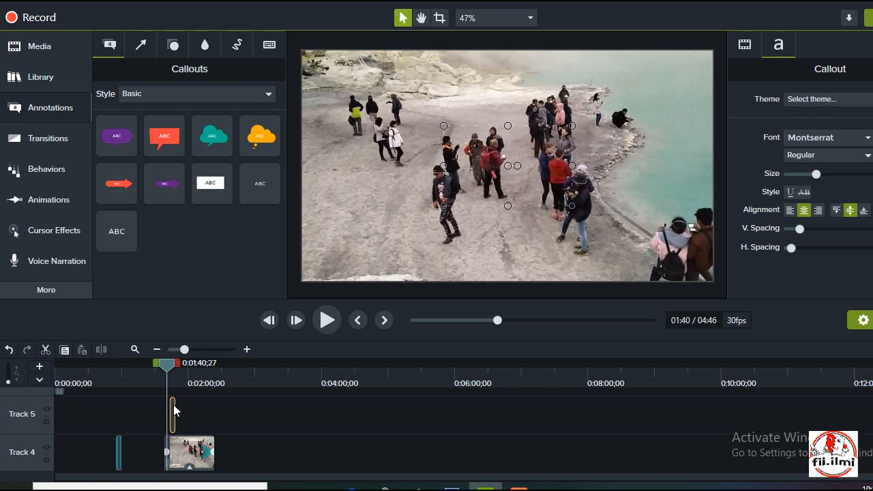
key("Delete")
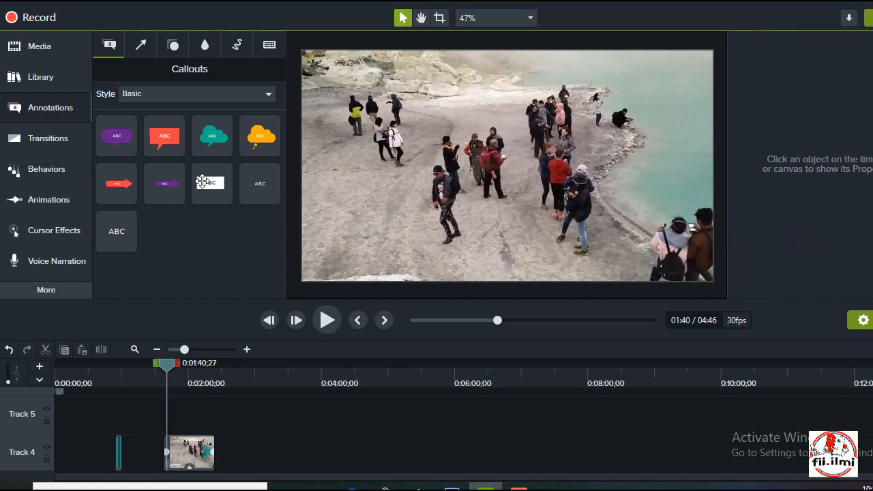
Add a white text rectangle callout to Track 5, starting at 0:01:40;27 above the VID_20190922_050445 clip
left_click_drag(212, 184, 179, 411)
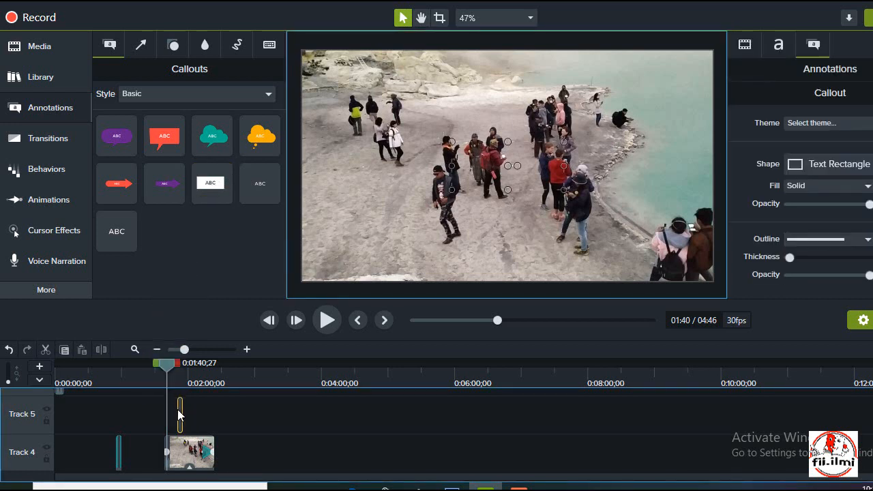
left_click(247, 349)
left_click(247, 349)
left_click(247, 349)
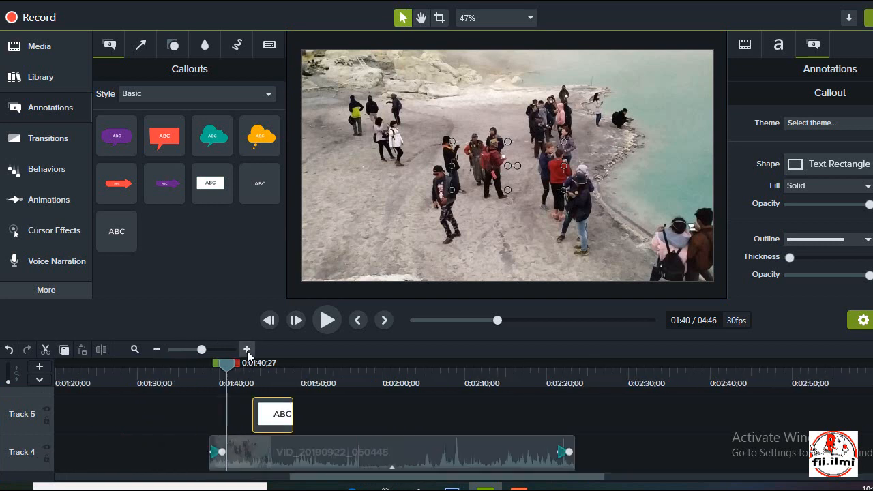
left_click_drag(266, 410, 230, 413)
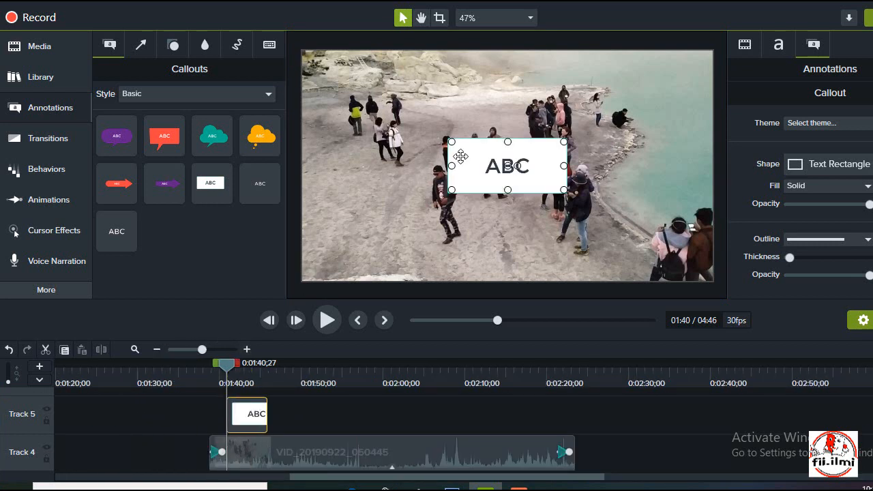
Move the white callout into the lower-left corner of the video frame and replace its text with "kawah ijen"
double_click(507, 166)
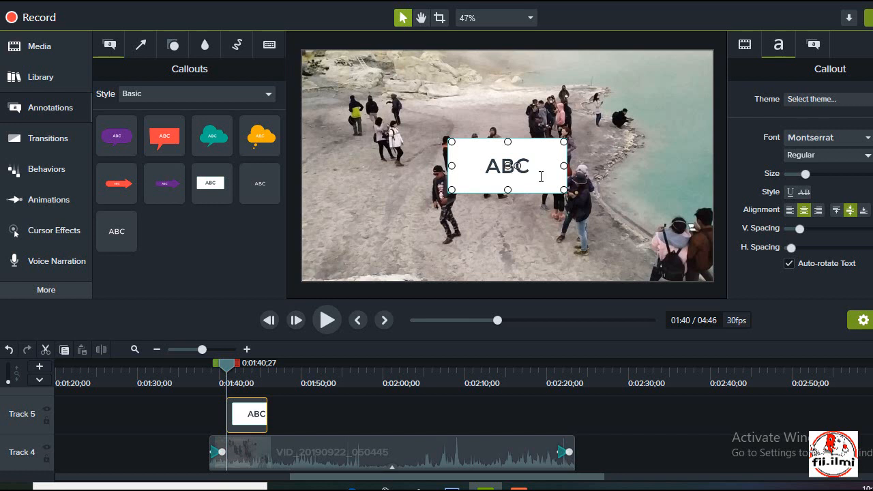
left_click_drag(548, 175, 392, 257)
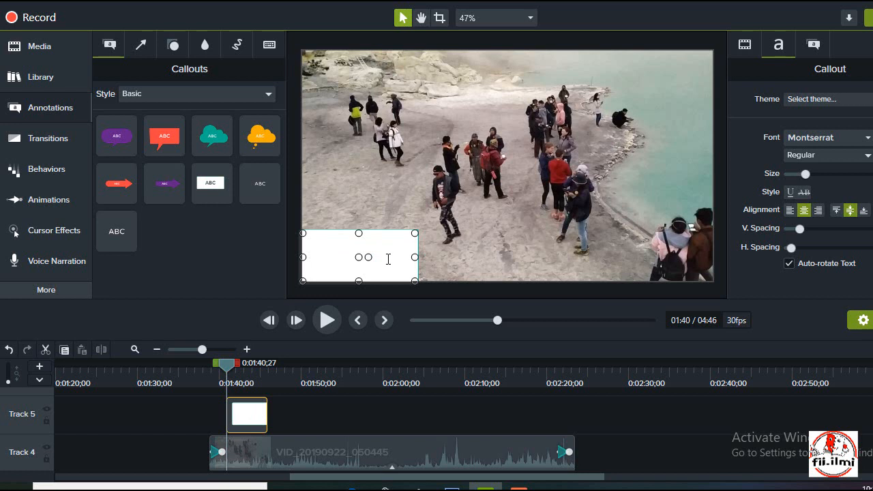
type("kae")
key("BackSpace")
type("wah")
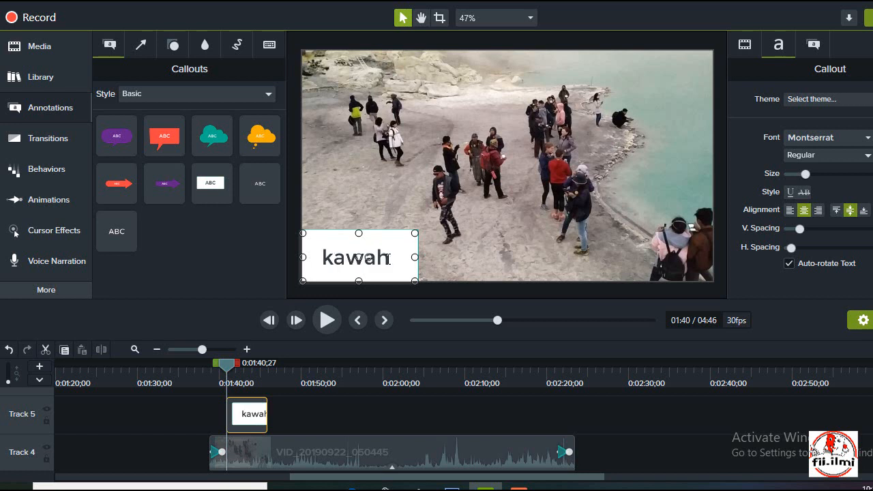
type(" ijen")
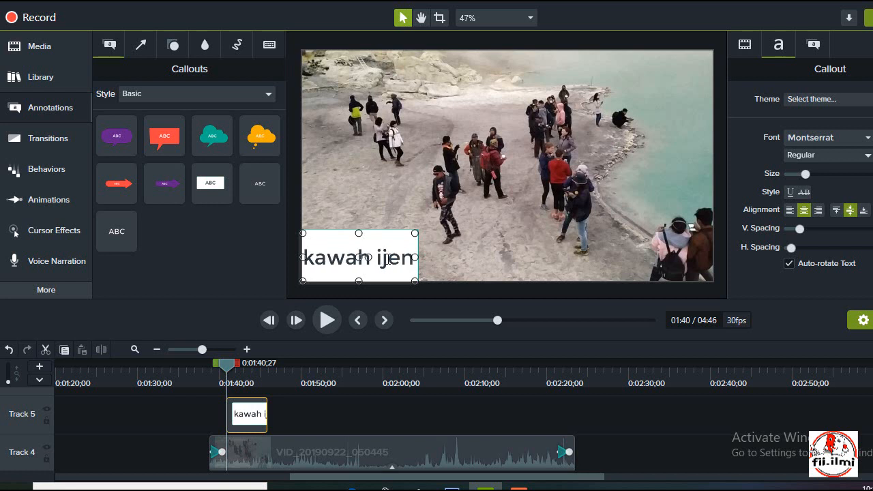
Reduce the height of the "kawah ijen" callout to a thin strip along the lower edge of the video frame
left_click_drag(414, 233, 414, 239)
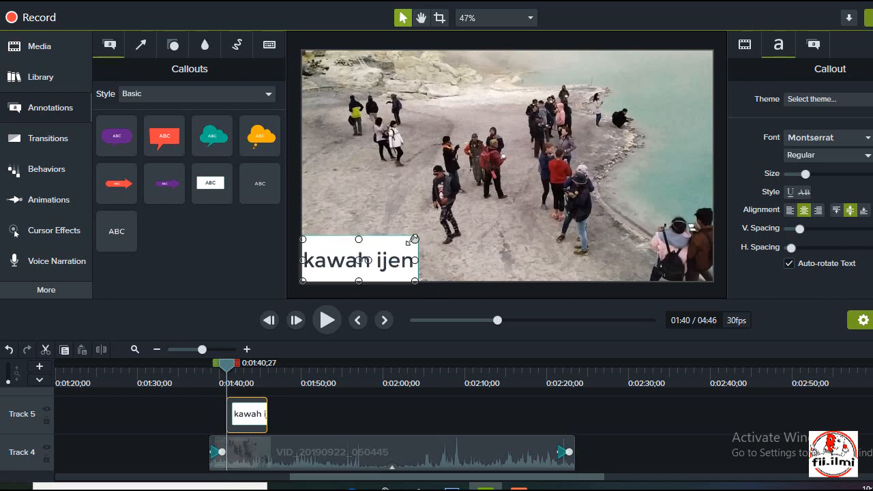
left_click_drag(358, 239, 359, 263)
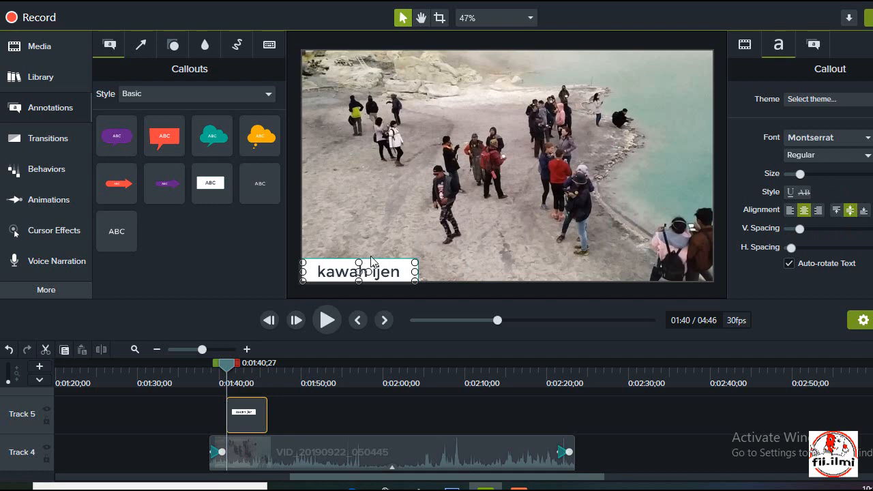
left_click_drag(359, 263, 359, 264)
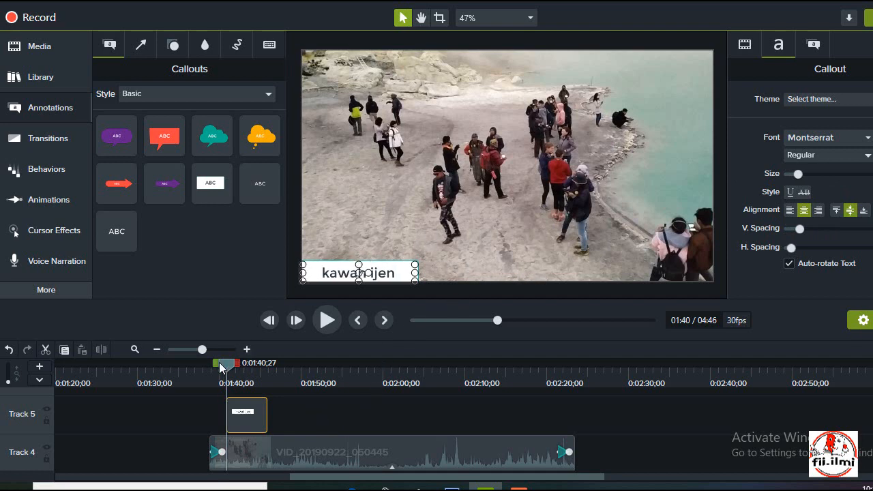
Shrink the "Pulau Tabuhan" title on Track 4 in height and width so its white box fits closely around smaller text
left_click_drag(226, 367, 145, 368)
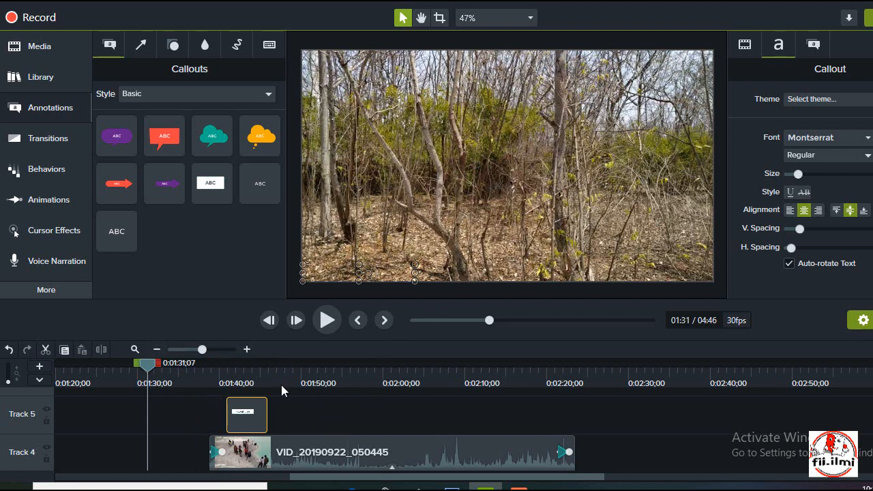
scroll(284, 415, "down", 3)
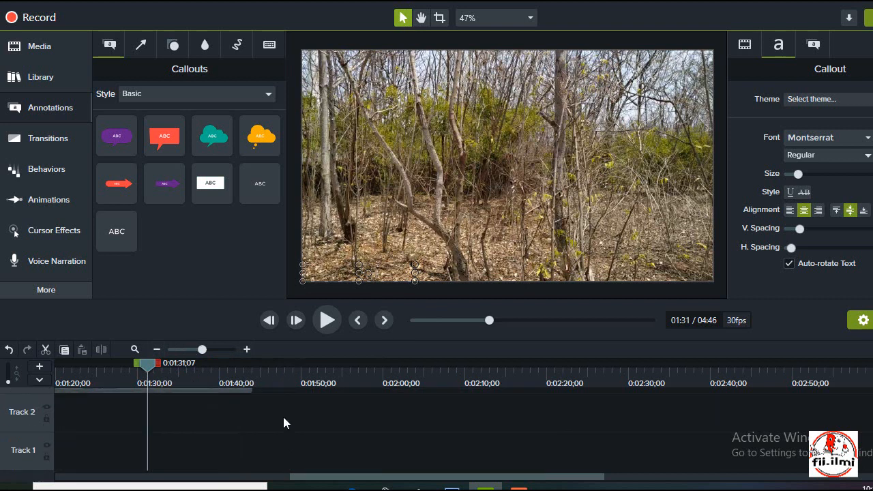
scroll(283, 423, "up", 3)
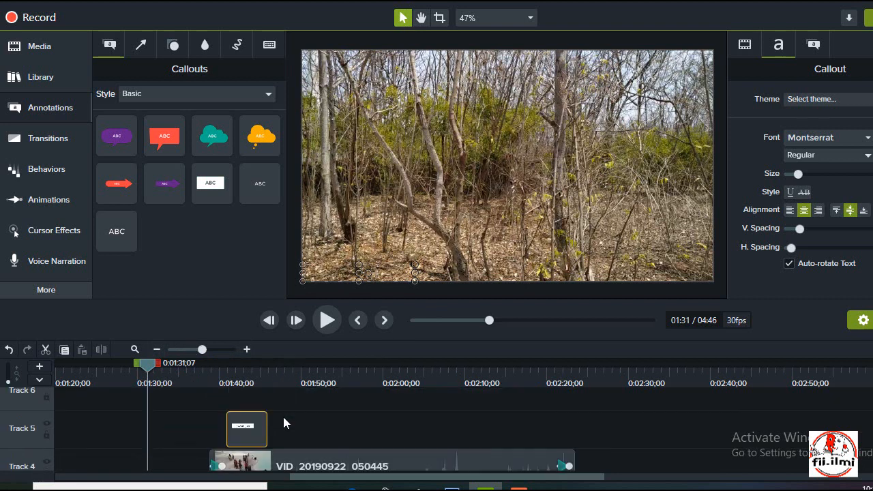
left_click(157, 349)
left_click(157, 349)
left_click(156, 349)
scroll(125, 429, "down", 1)
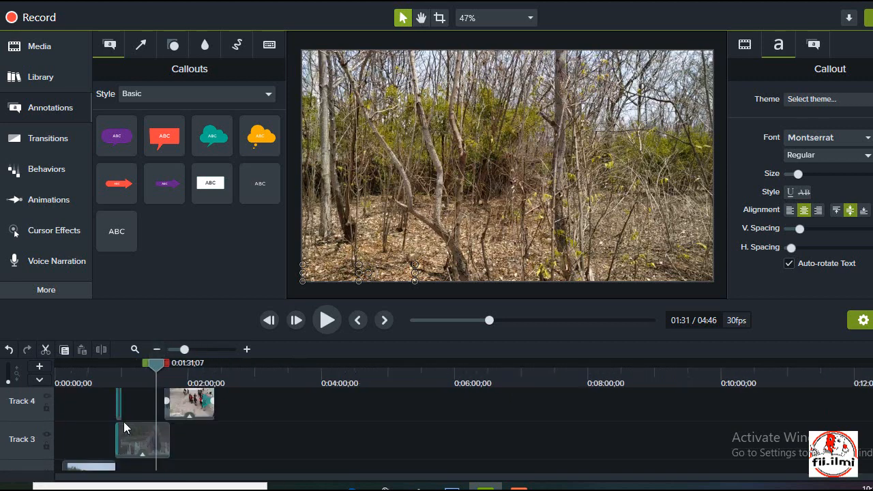
left_click(119, 410)
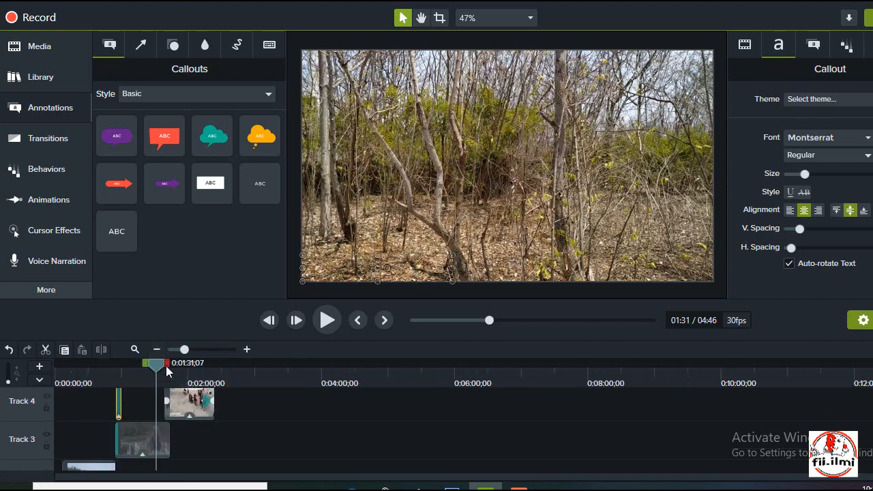
left_click(247, 349)
left_click(247, 349)
left_click(247, 349)
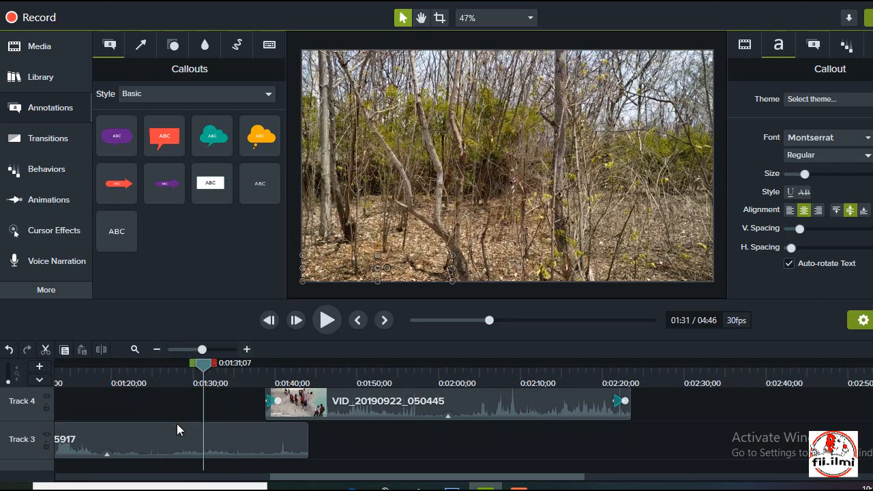
left_click(101, 369)
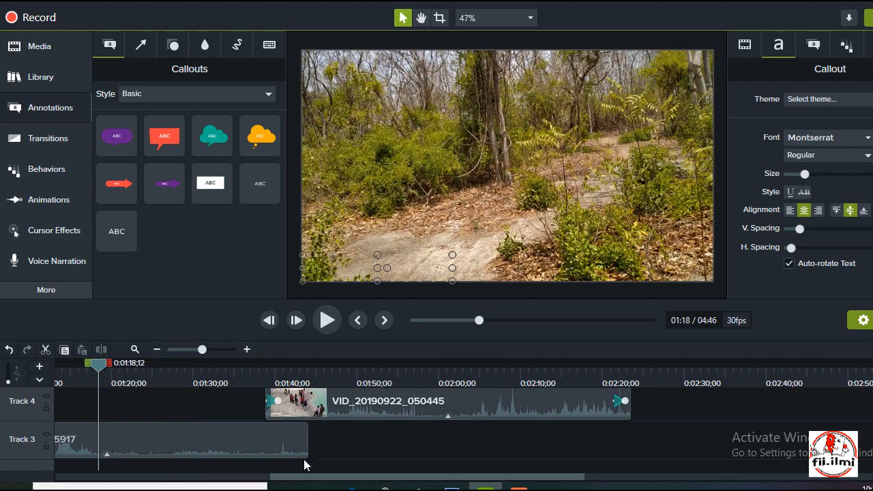
left_click_drag(304, 475, 188, 486)
left_click(210, 361)
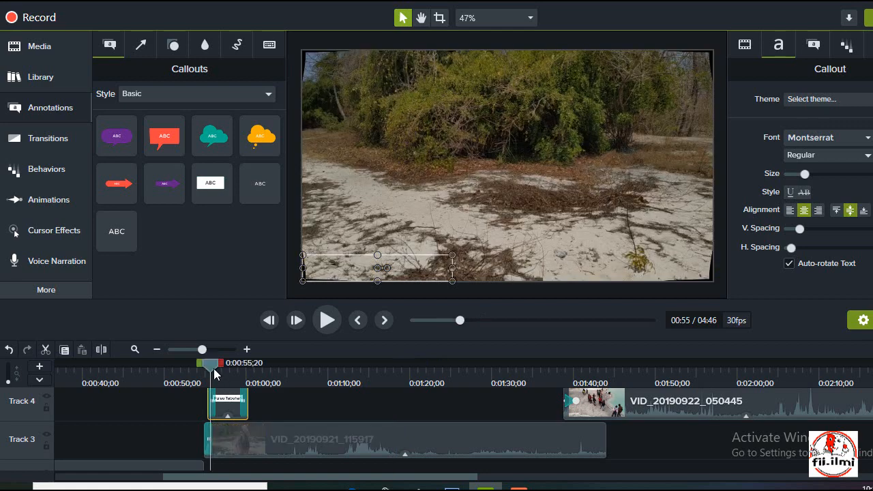
left_click_drag(214, 370, 222, 367)
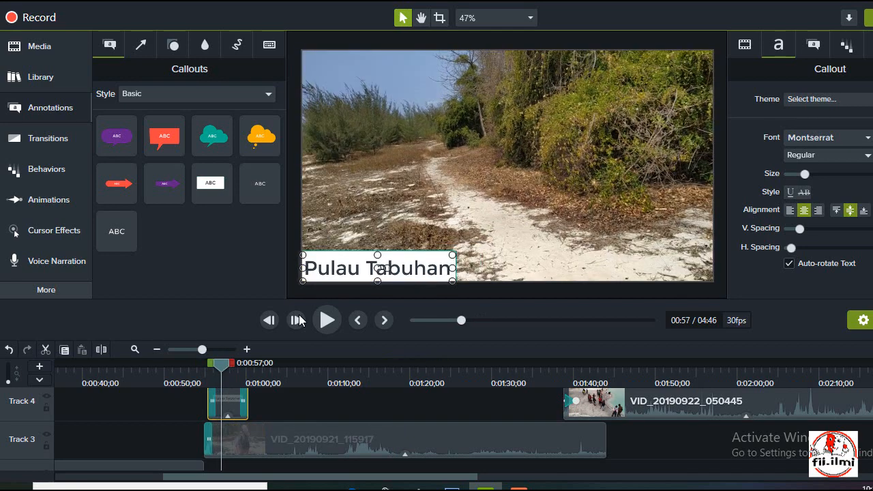
left_click_drag(378, 255, 377, 264)
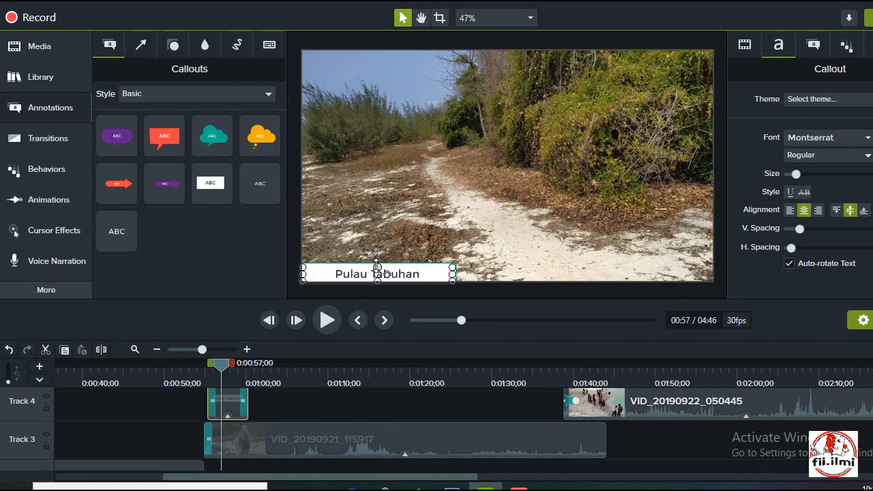
left_click_drag(452, 274, 394, 274)
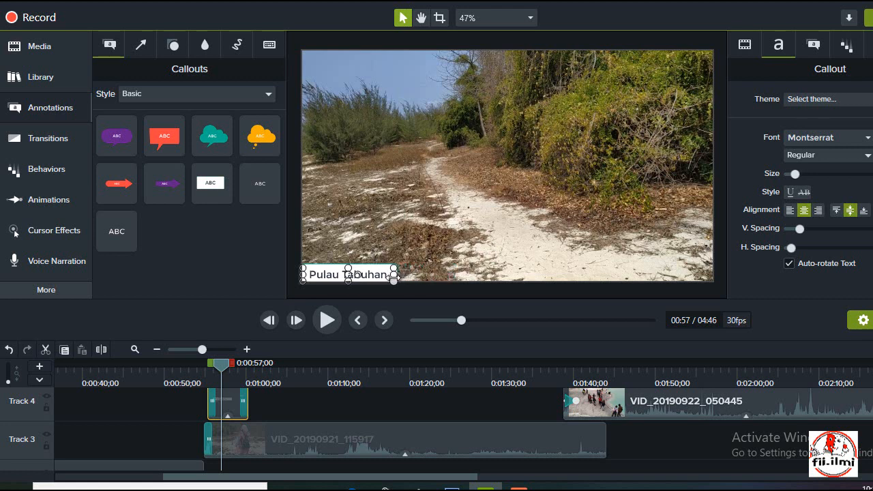
Play the timeline from 0:01:32;23 to check the "kawah ijen" title, and return the playhead to 0:01:39;15
scroll(481, 404, "up", 1)
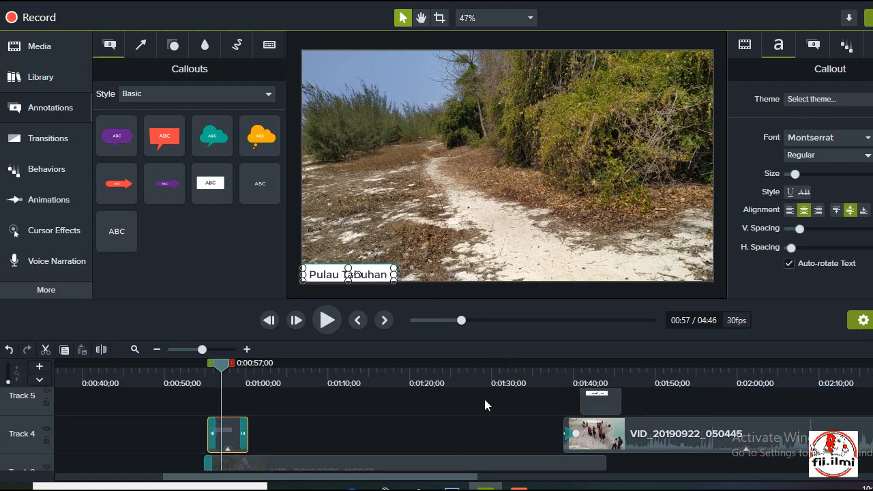
left_click(158, 350)
left_click(205, 363)
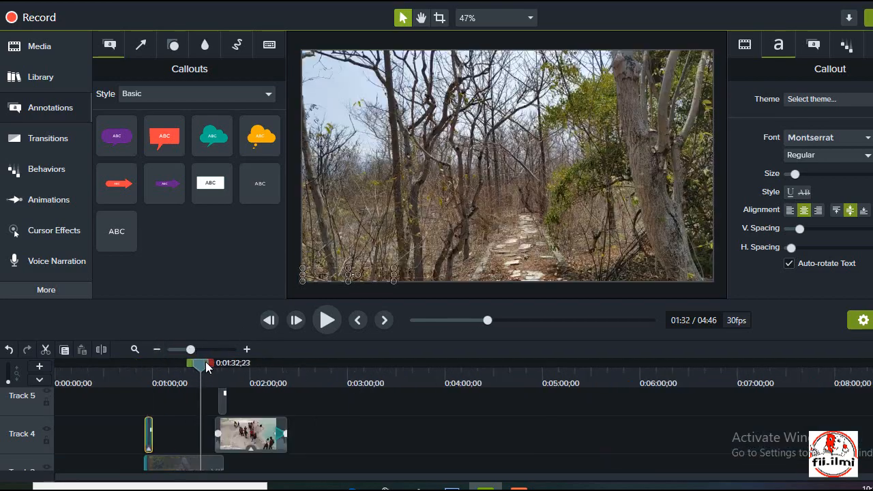
left_click(340, 323)
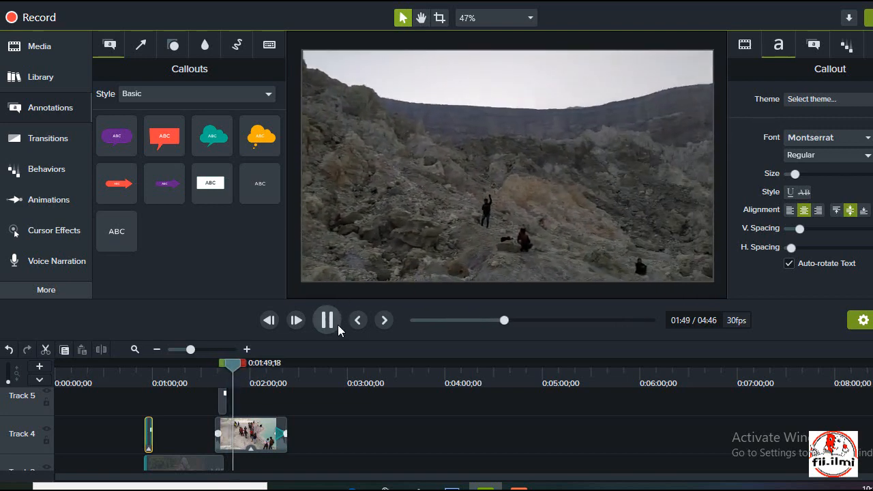
left_click(327, 320)
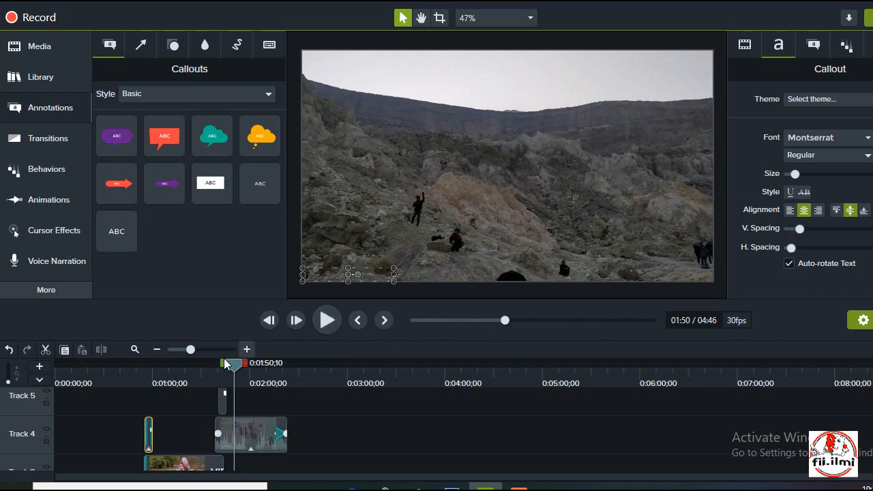
left_click_drag(234, 365, 217, 365)
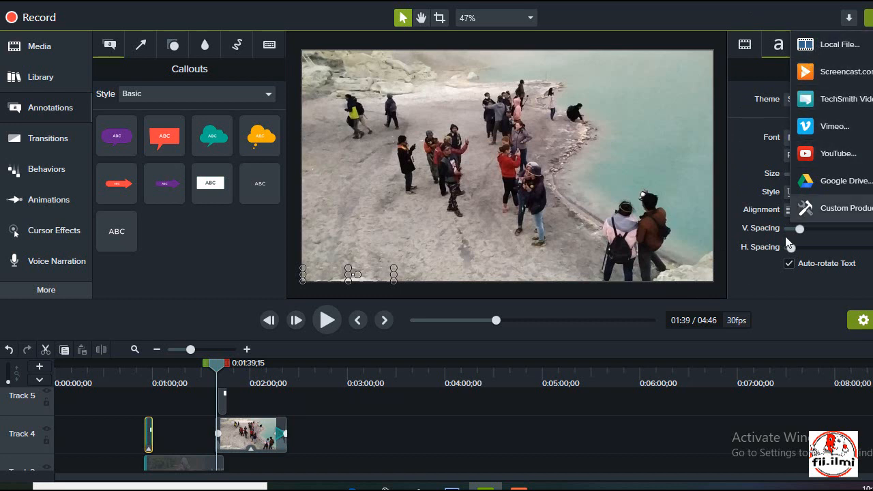
left_click(764, 293)
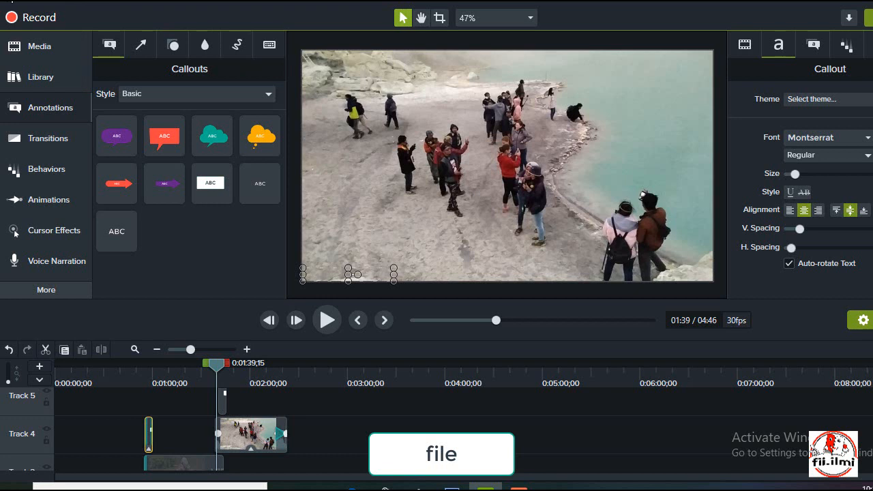
Save the project under the name "trip" in the Videos folder as a Camtasia project
left_click(9, 2)
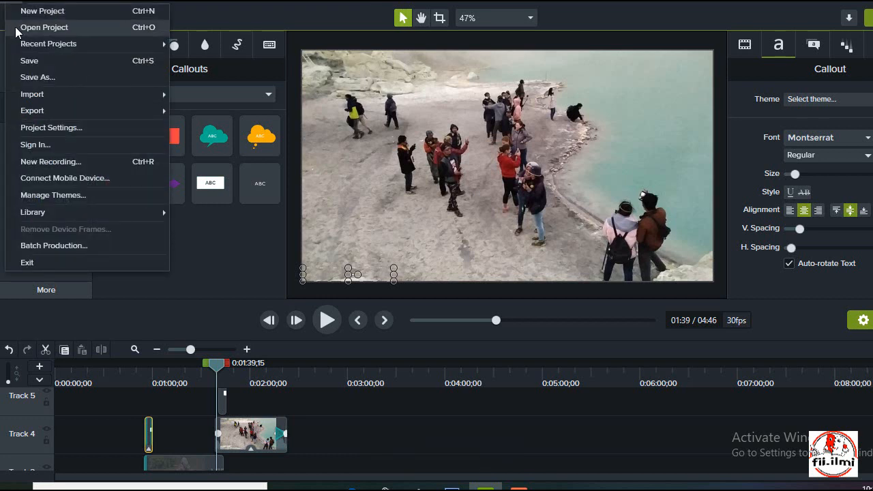
left_click(48, 80)
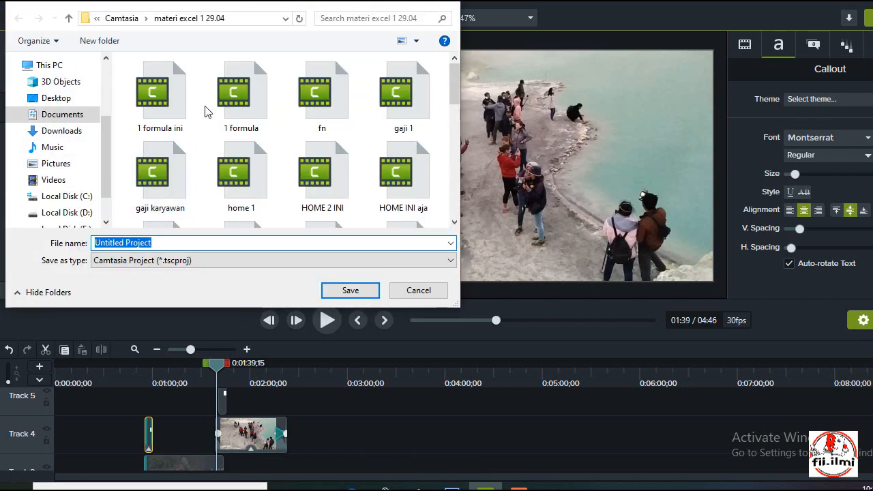
type("tri")
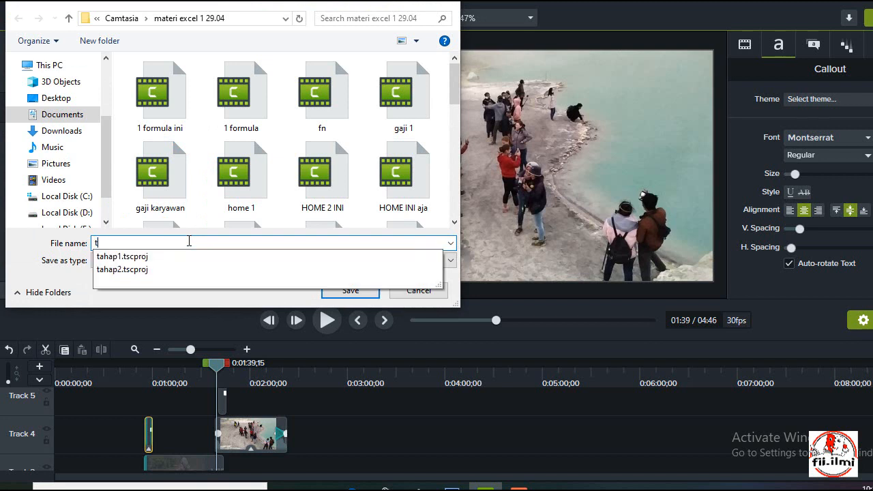
type("p")
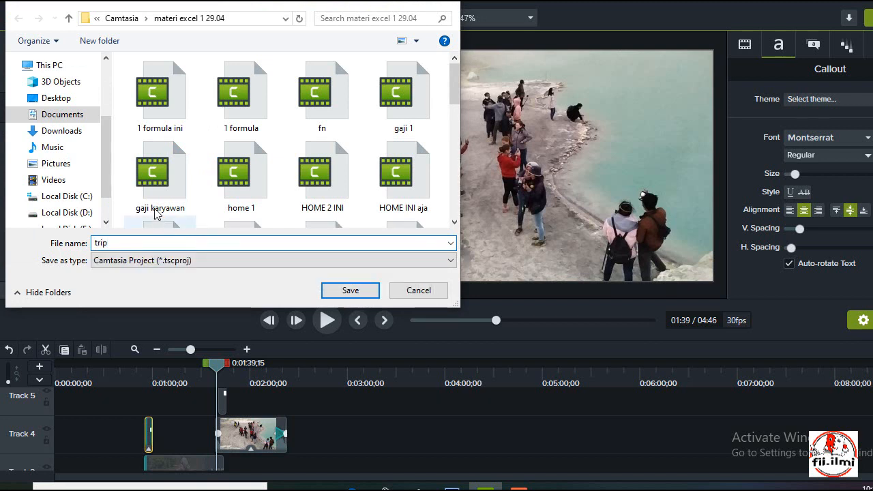
left_click(51, 181)
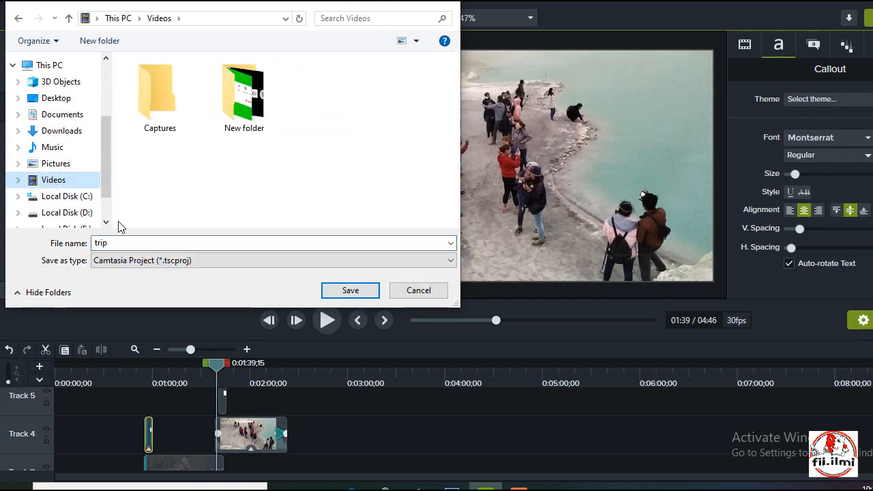
double_click(176, 244)
left_click(350, 290)
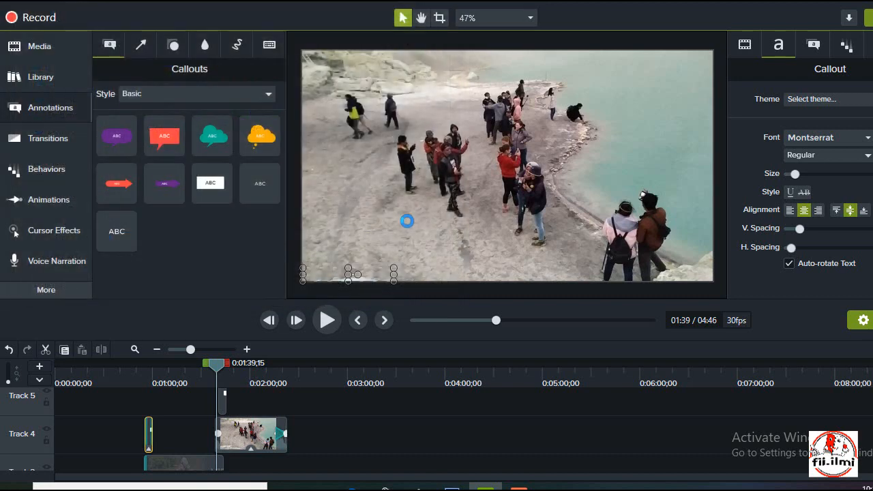
left_click(556, 310)
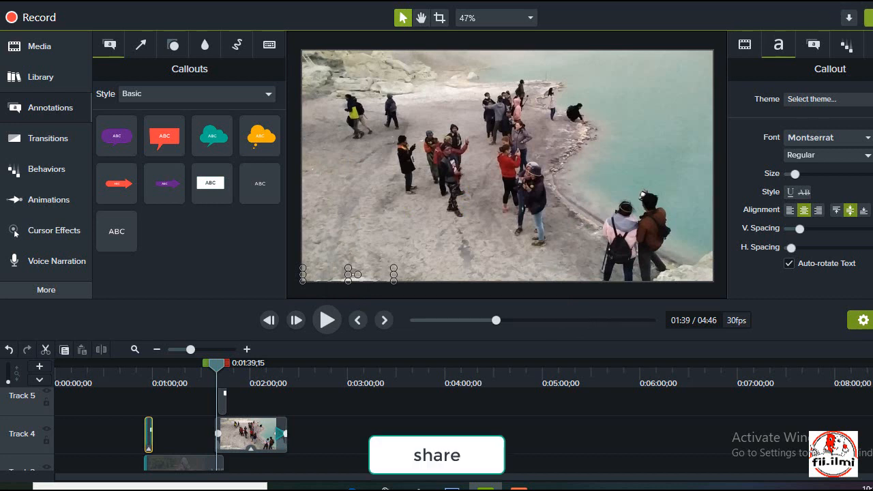
Set up a local file export with custom production settings, WMV format, the current 1280x720 size and no watermark
left_click(869, 18)
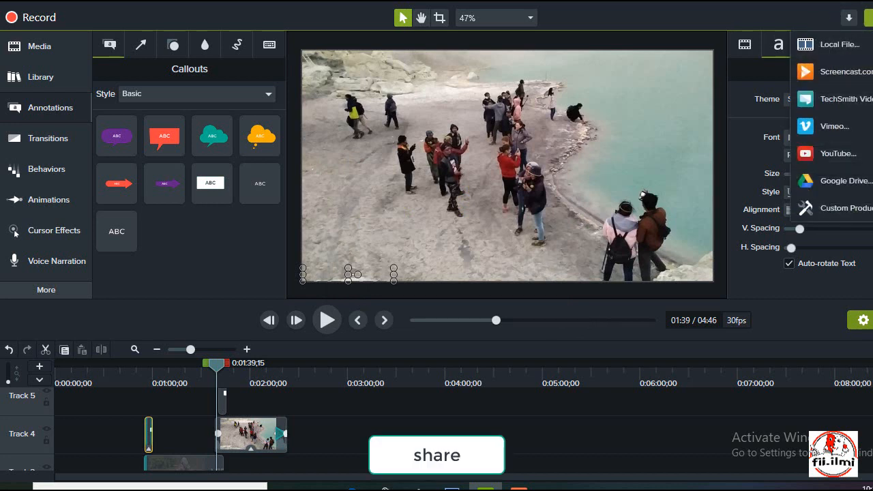
left_click(841, 48)
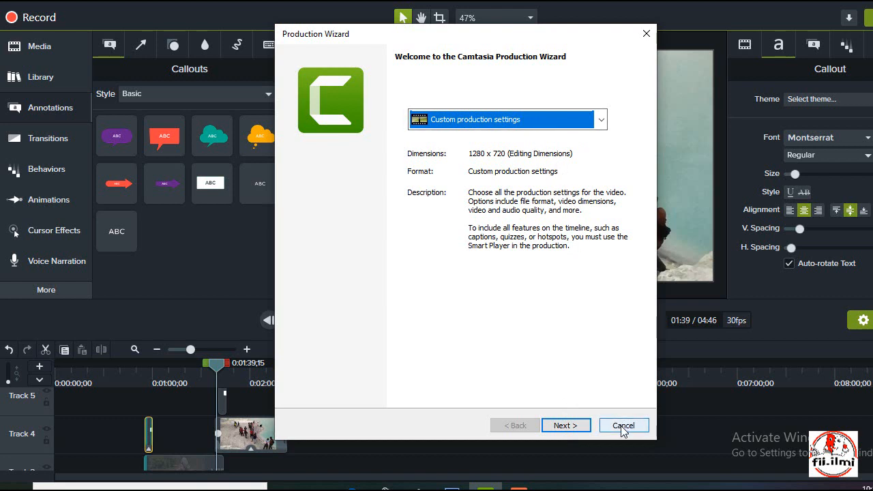
left_click(562, 430)
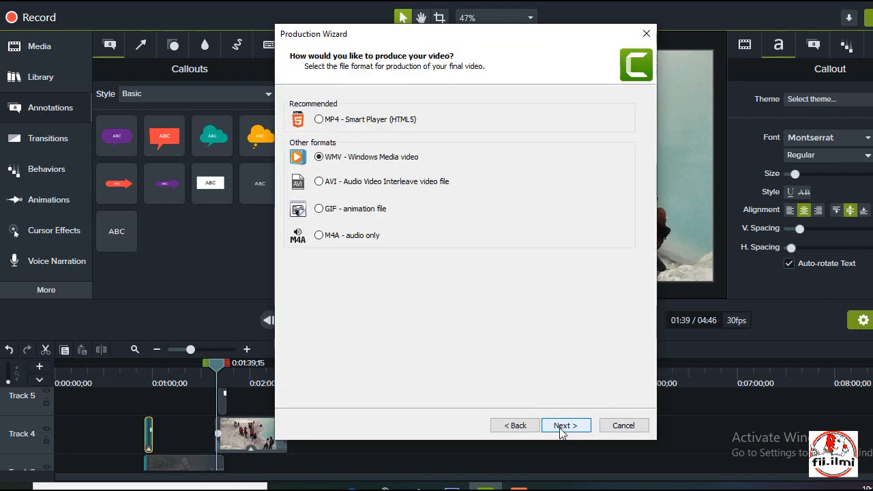
left_click(563, 426)
left_click(563, 426)
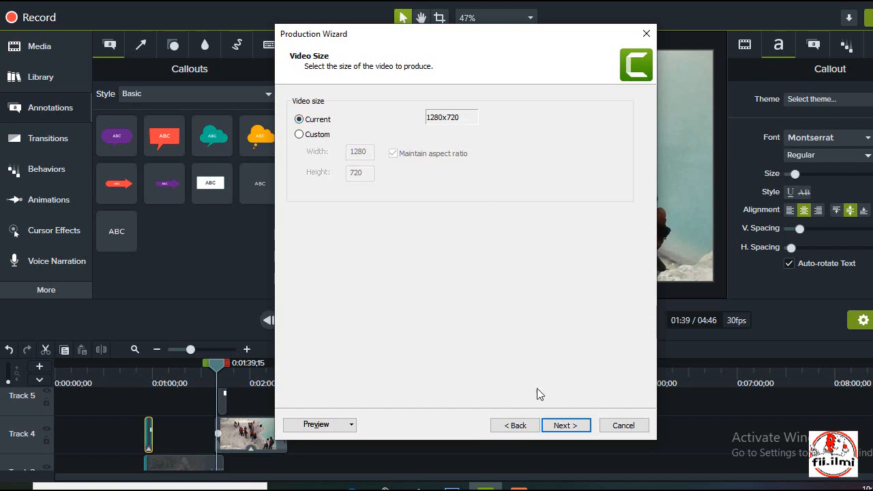
left_click(562, 425)
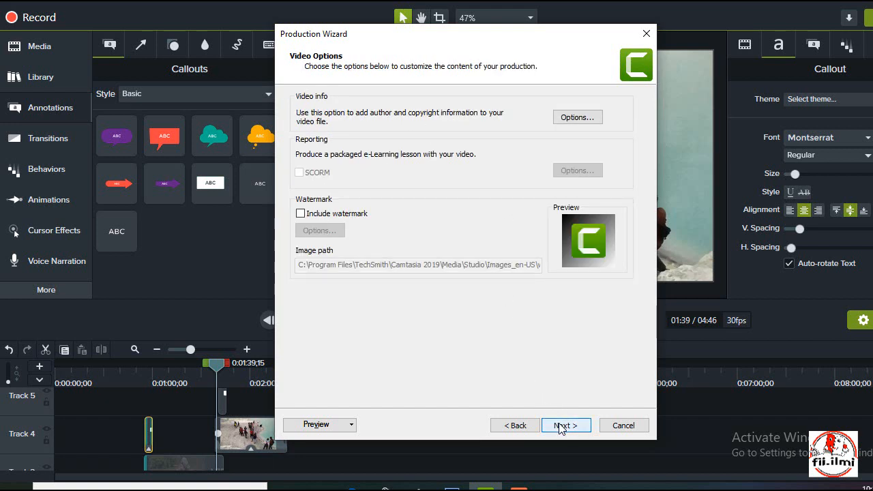
left_click(563, 425)
Set the Videos folder as the output location for "trip", produce the WMV video and close the production results
left_click(350, 131)
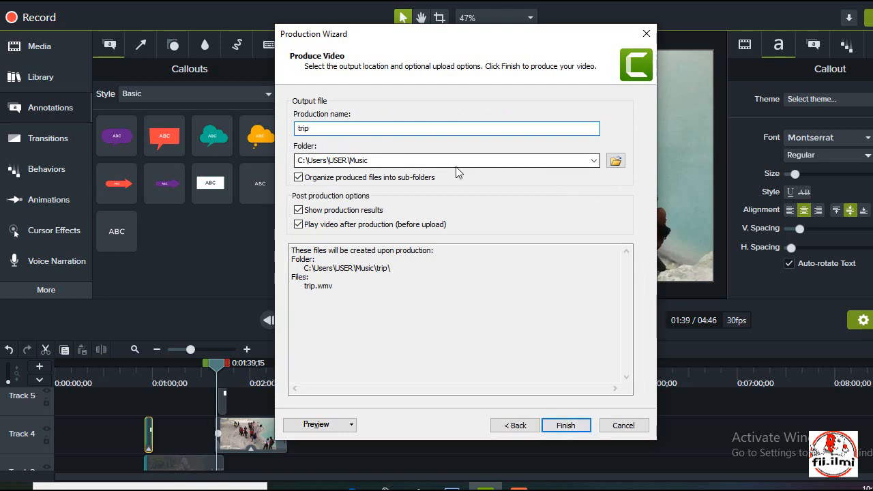
left_click(616, 161)
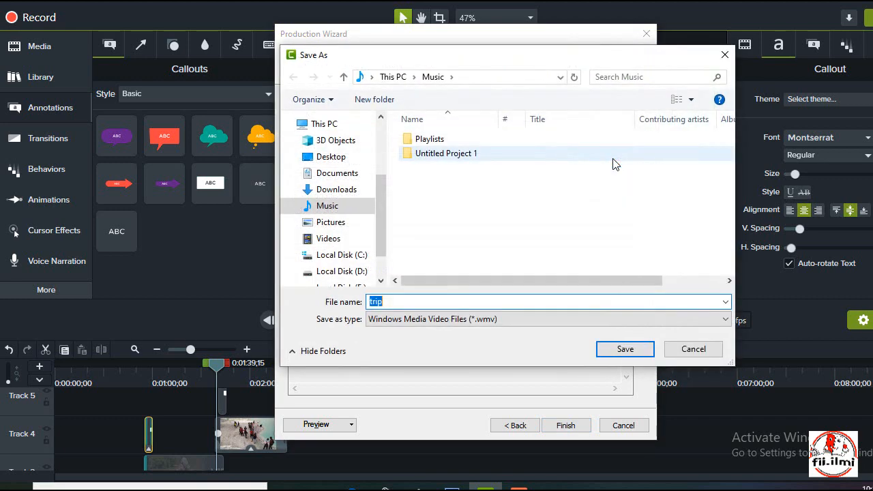
scroll(330, 220, "down", 1)
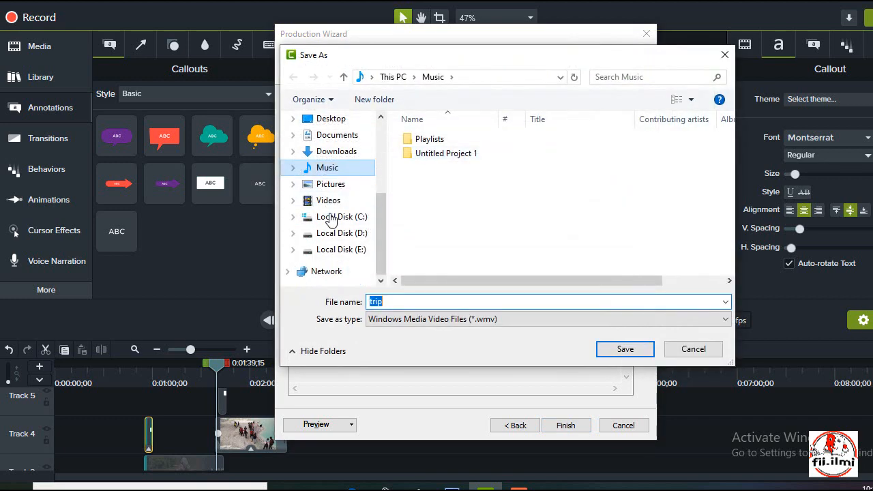
left_click(339, 201)
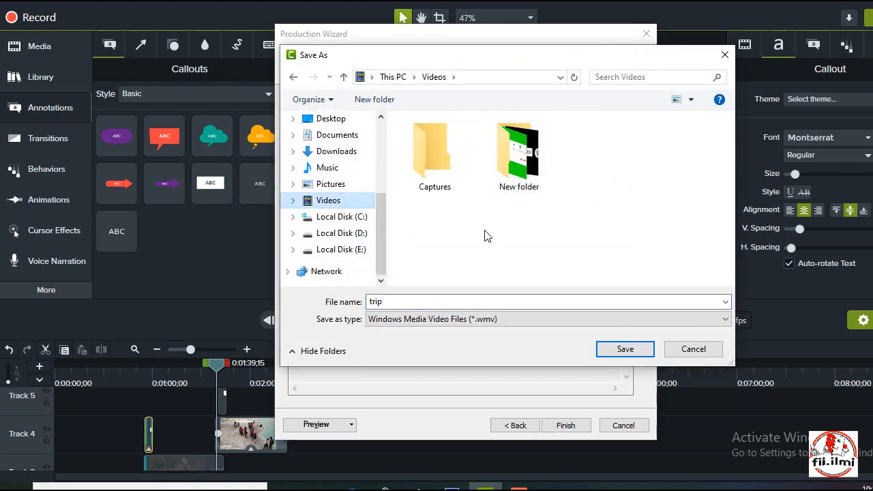
double_click(402, 298)
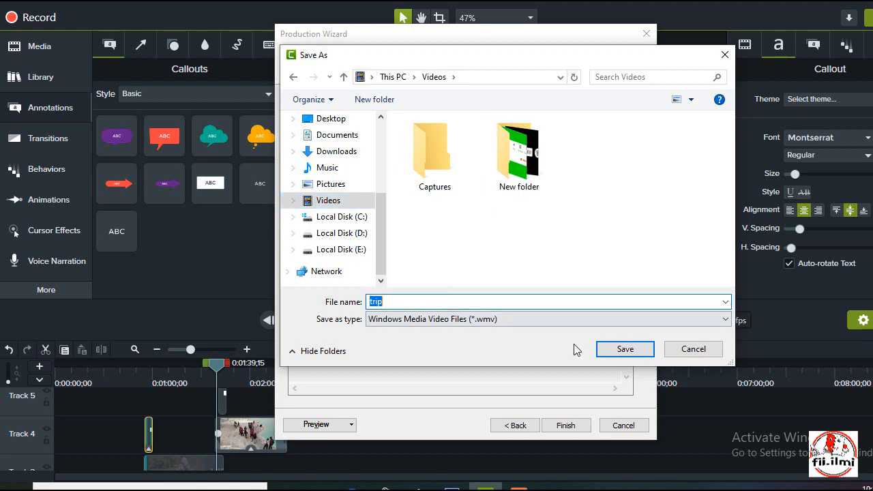
left_click(621, 350)
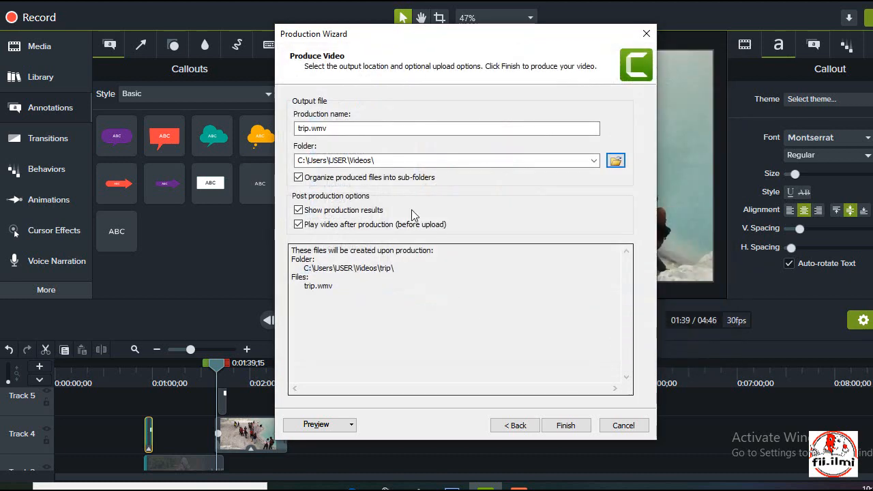
left_click(565, 425)
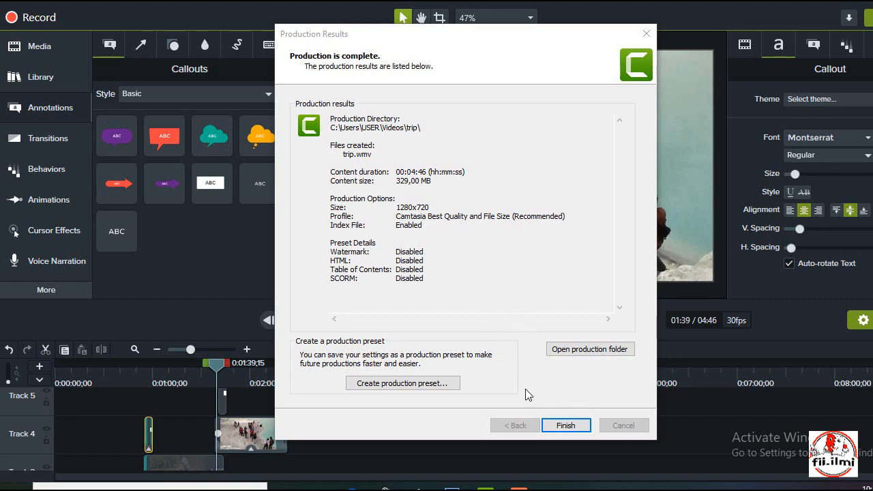
left_click(566, 426)
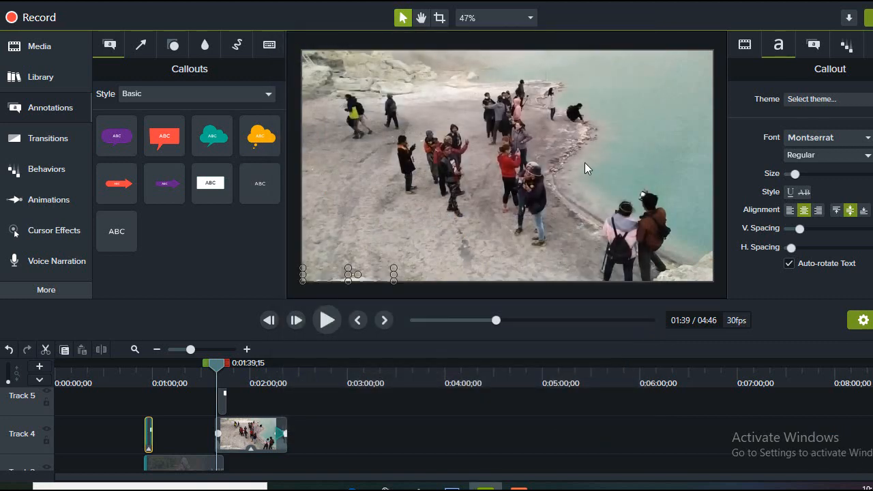
Switch to File Explorer and open the exported "trip" video from the trip folder in Videos for playback
left_click(318, 485)
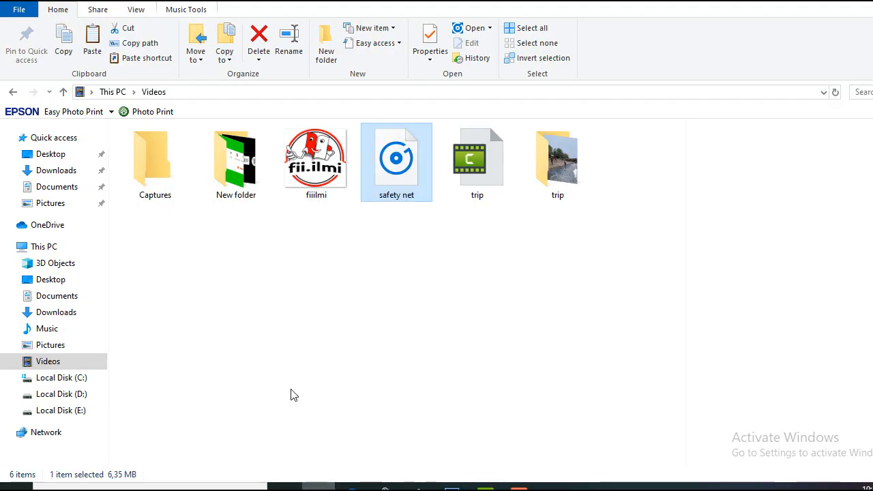
double_click(565, 184)
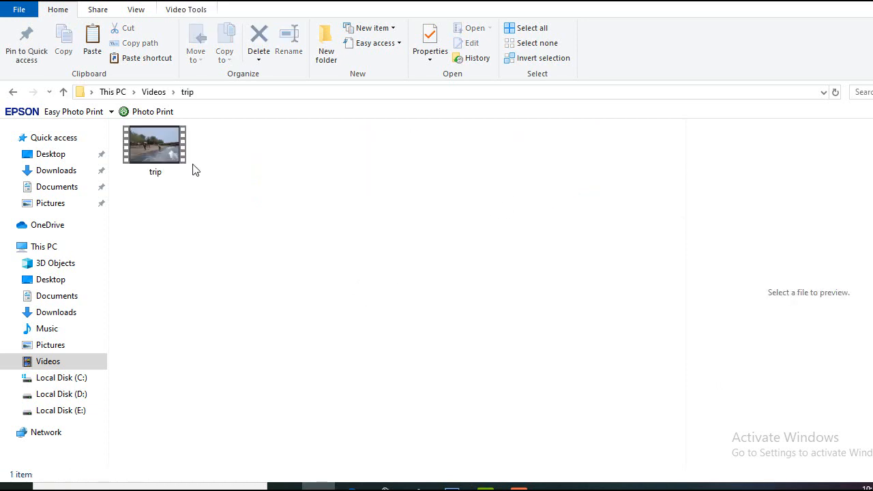
double_click(169, 167)
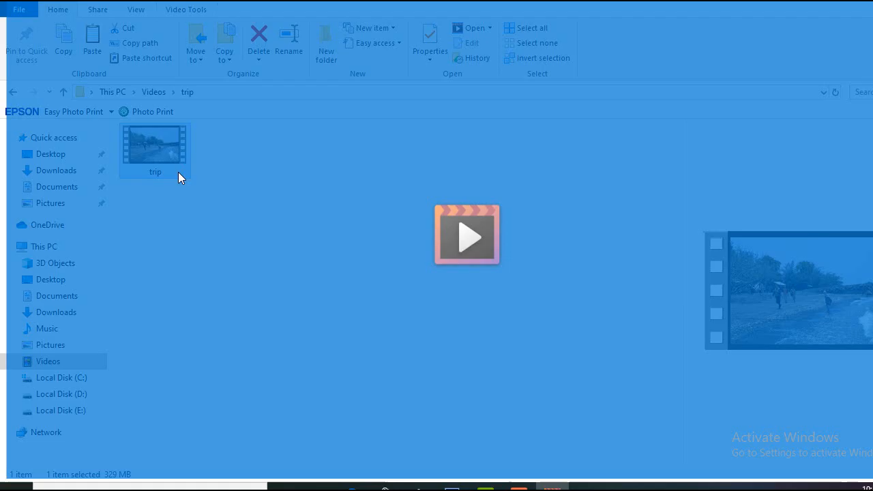